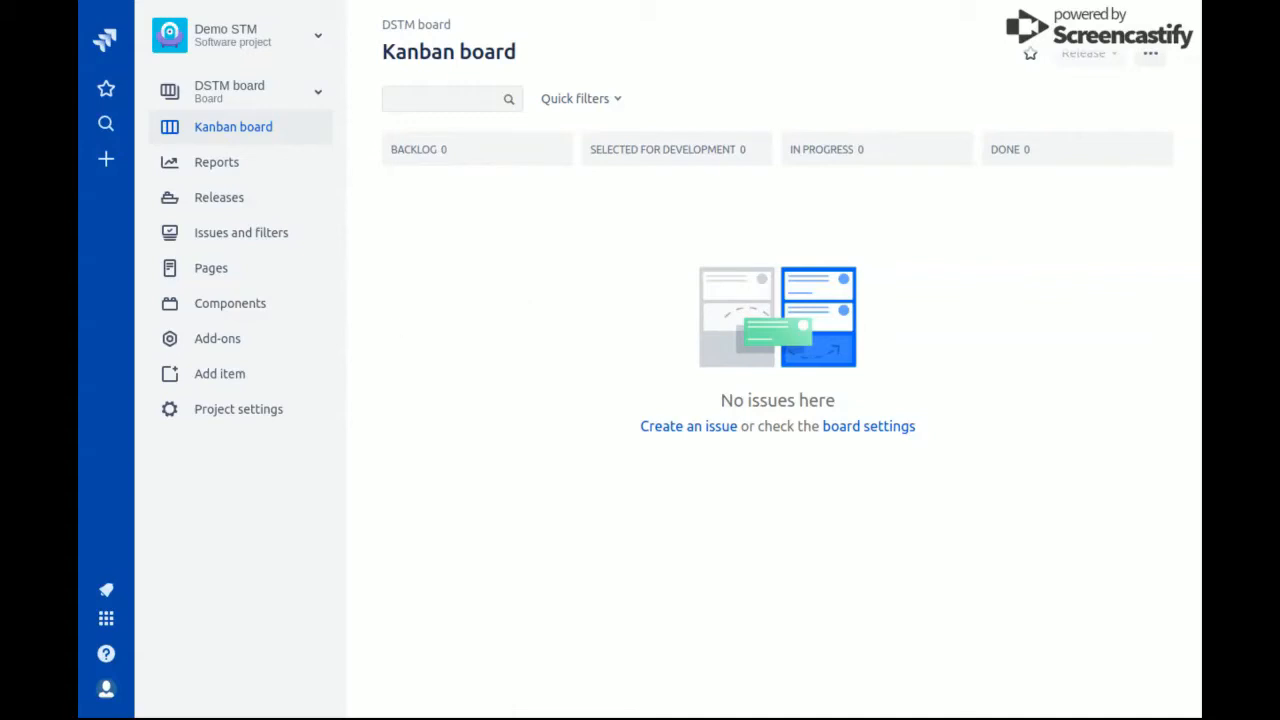
Open the project's STM Templates add-on and start creating a new issue template
left_click(285, 345)
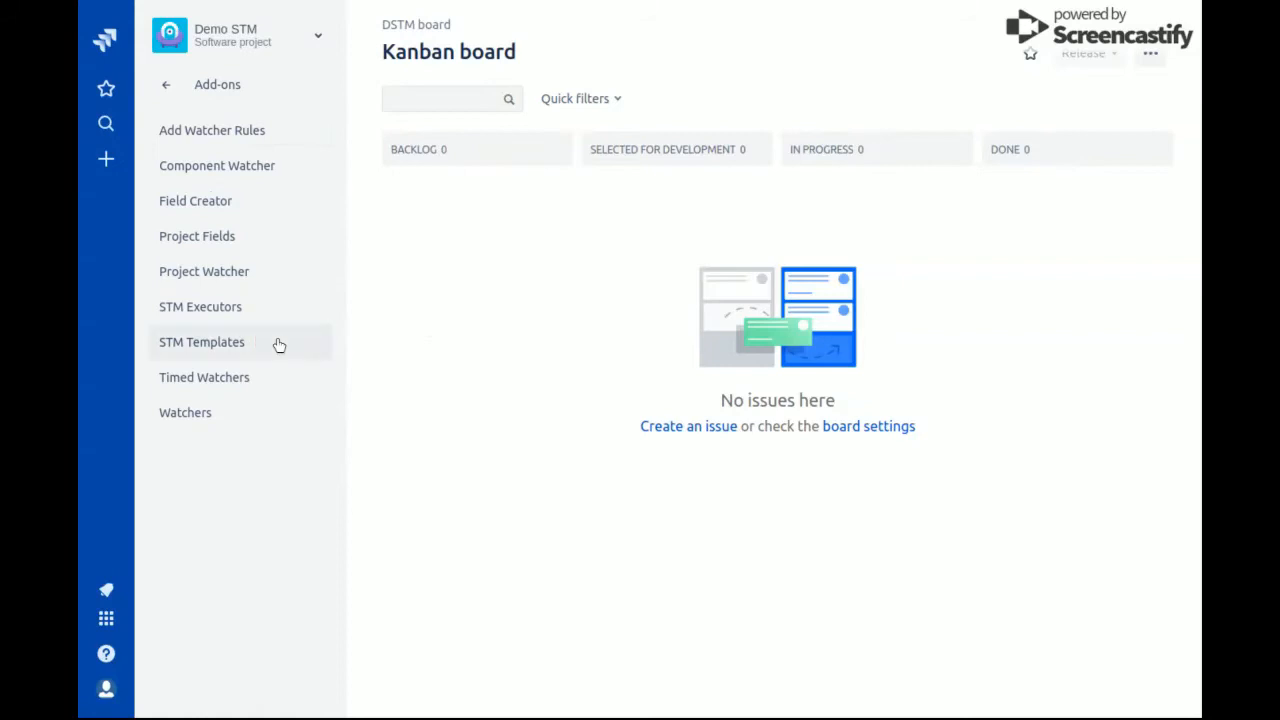
left_click(211, 345)
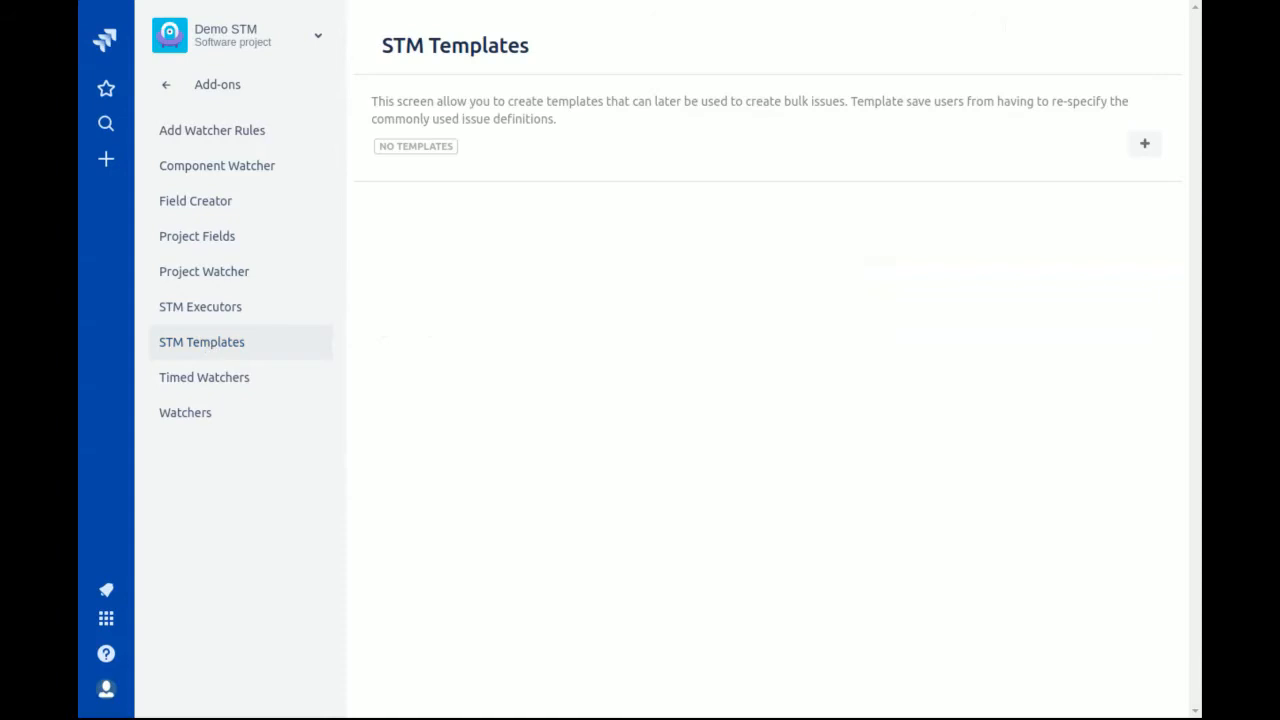
left_click(1147, 146)
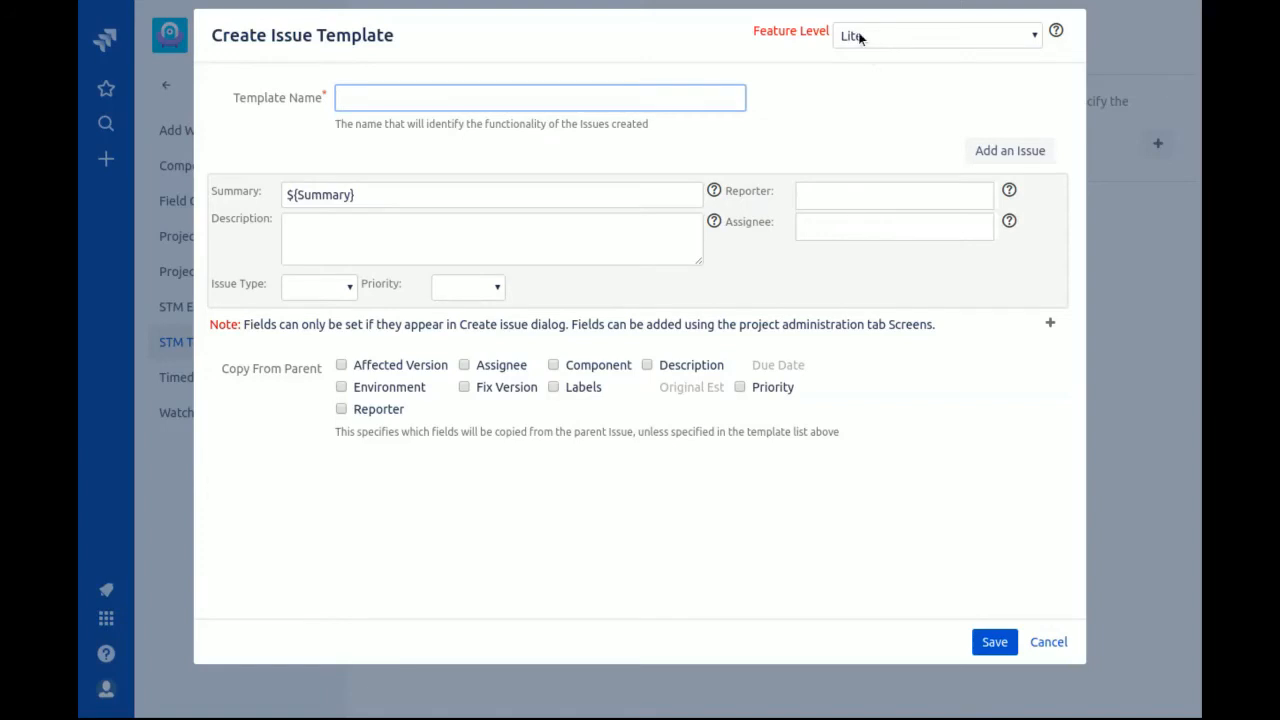
Set the new template's feature level to Basic
left_click(775, 39)
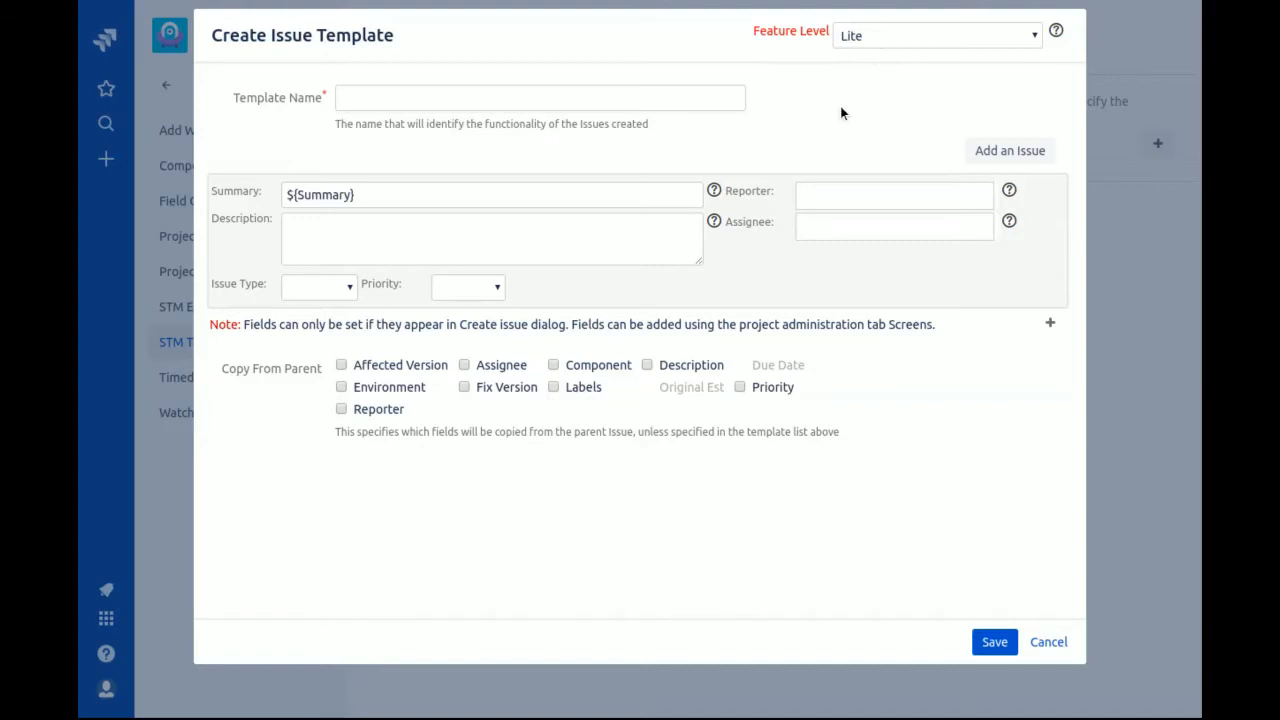
mouse_move(718, 220)
mouse_move(966, 274)
left_click(888, 36)
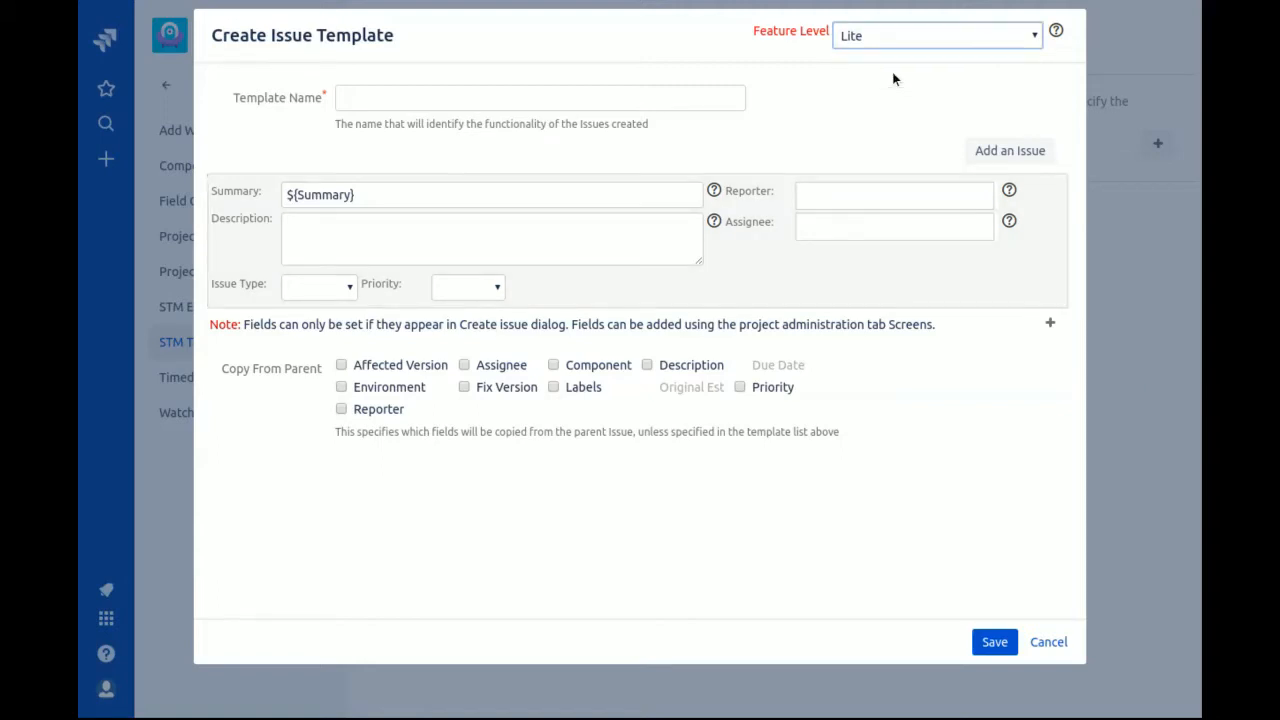
left_click(894, 79)
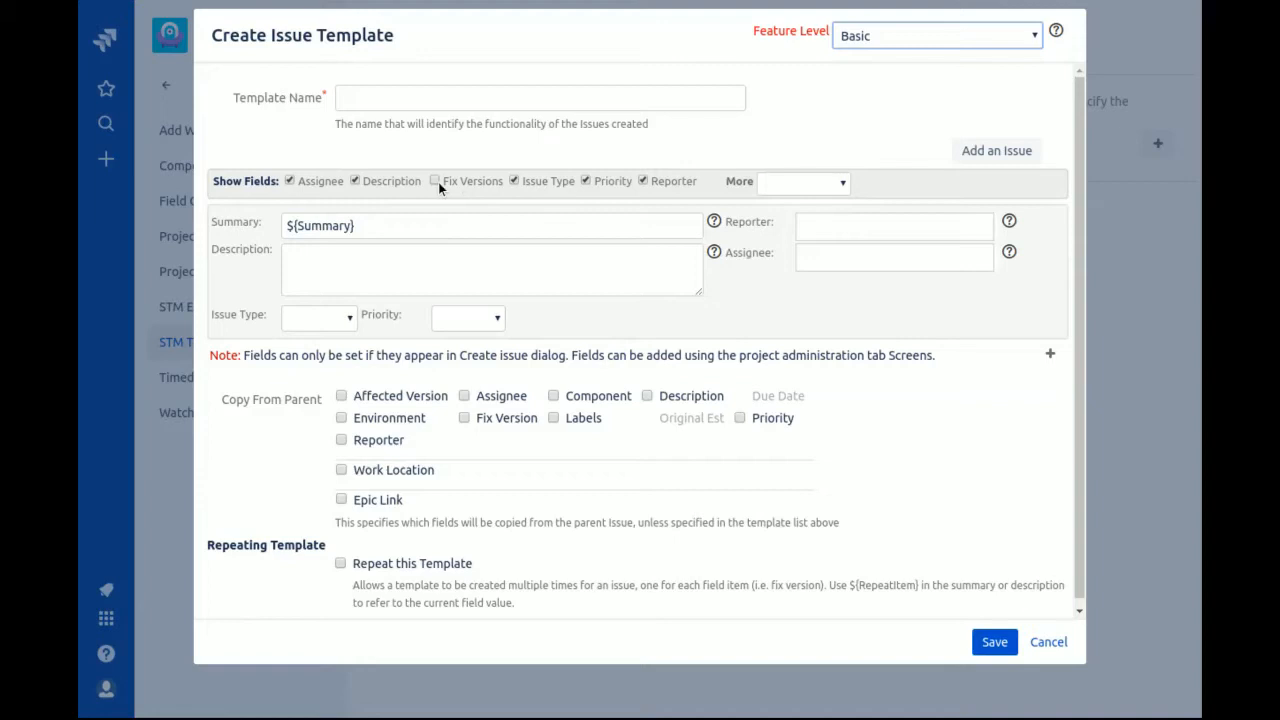
Hide the Description, Assignee and Issue Type fields for the template's issues
left_click(354, 181)
left_click(289, 181)
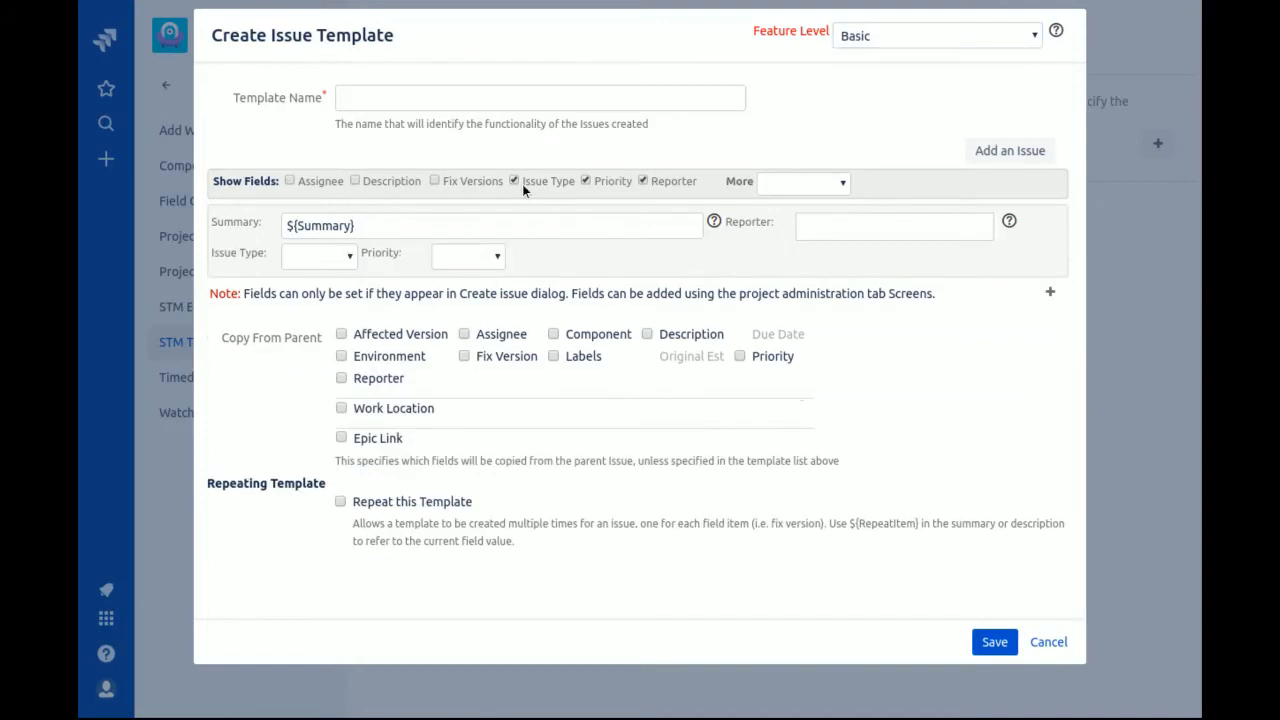
left_click(523, 186)
Show the Custom Field in the template and choose Work Location as the issue's custom field
left_click(789, 186)
key("Down")
key("Return")
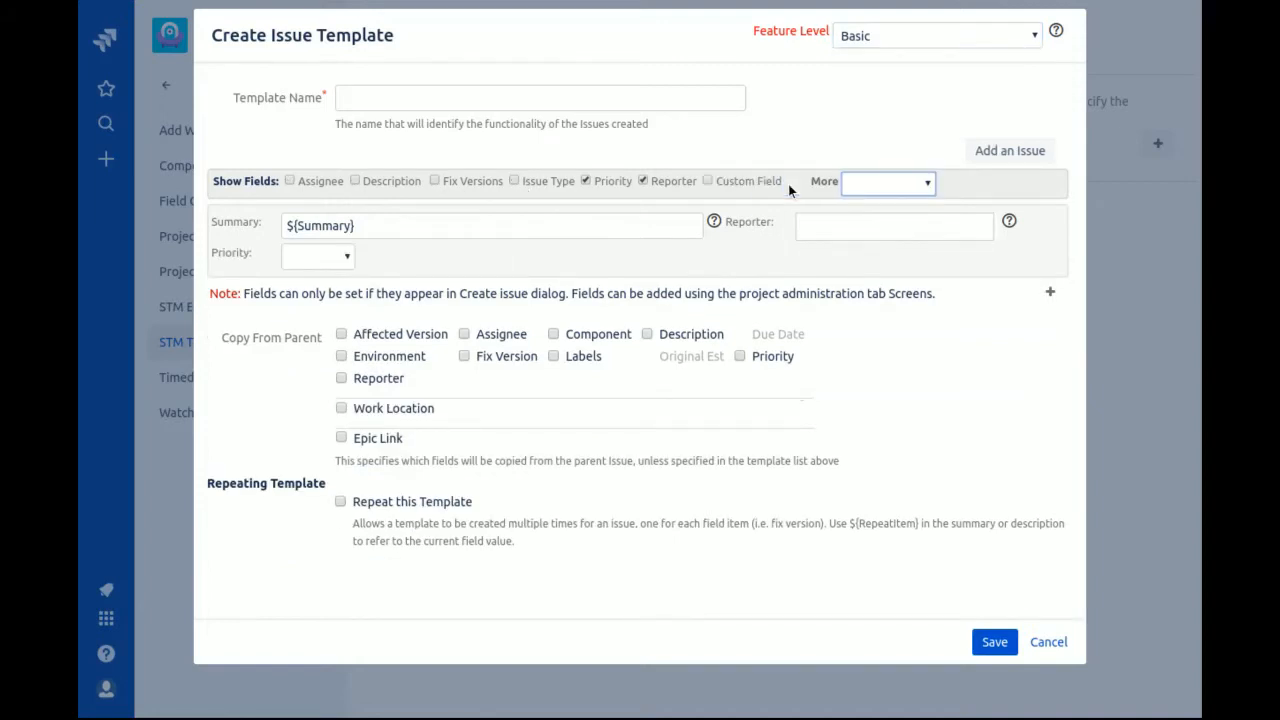
left_click(754, 182)
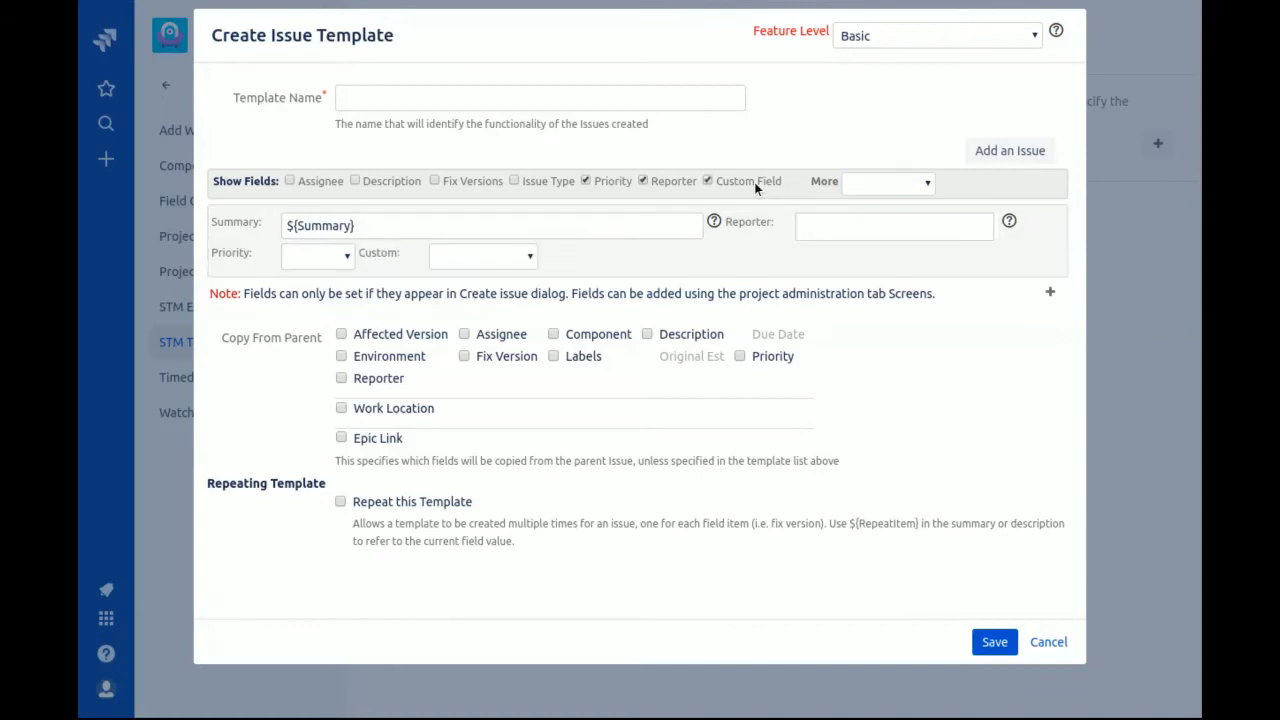
left_click(485, 260)
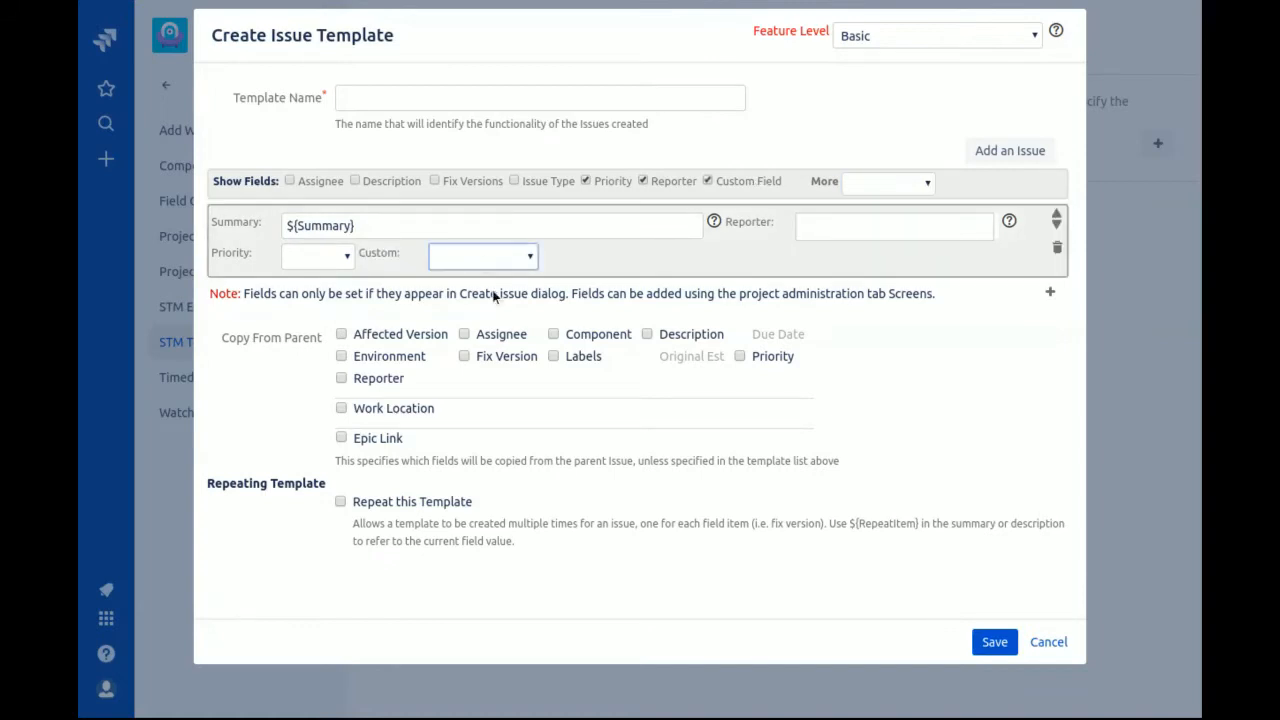
left_click(493, 296)
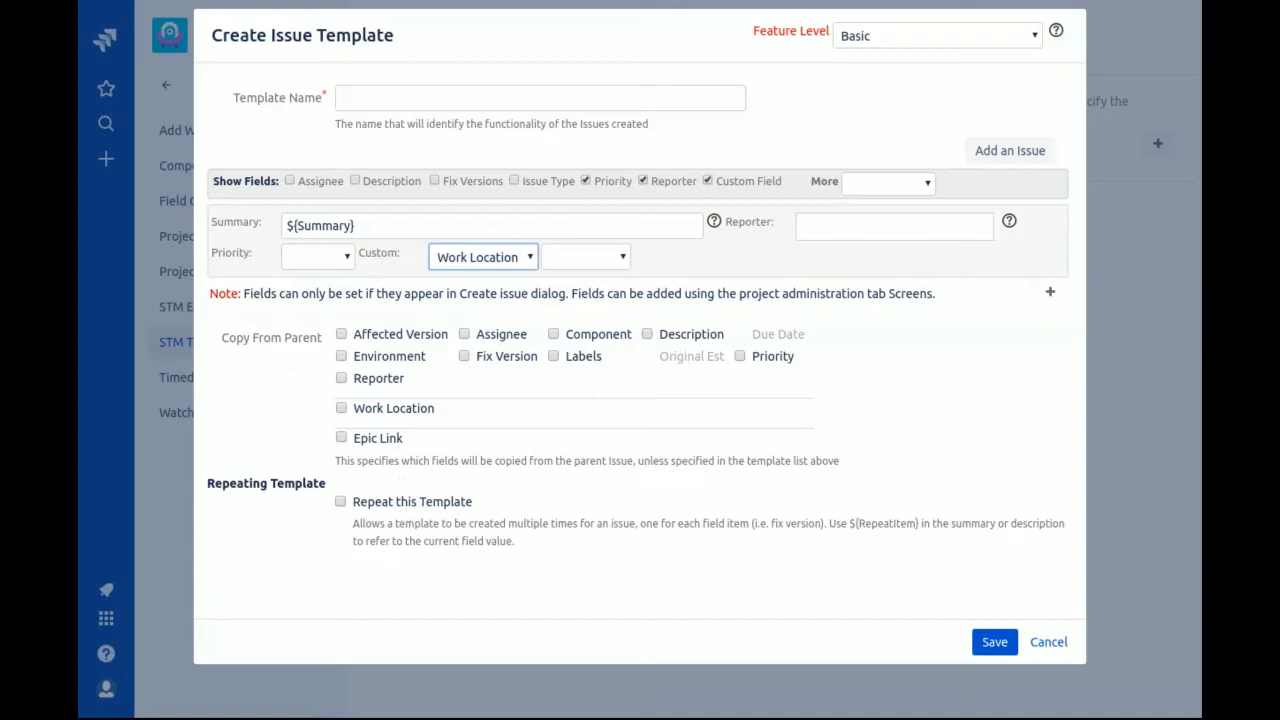
Turn on repeating for the template and set its feature level to Advanced
left_click(404, 506)
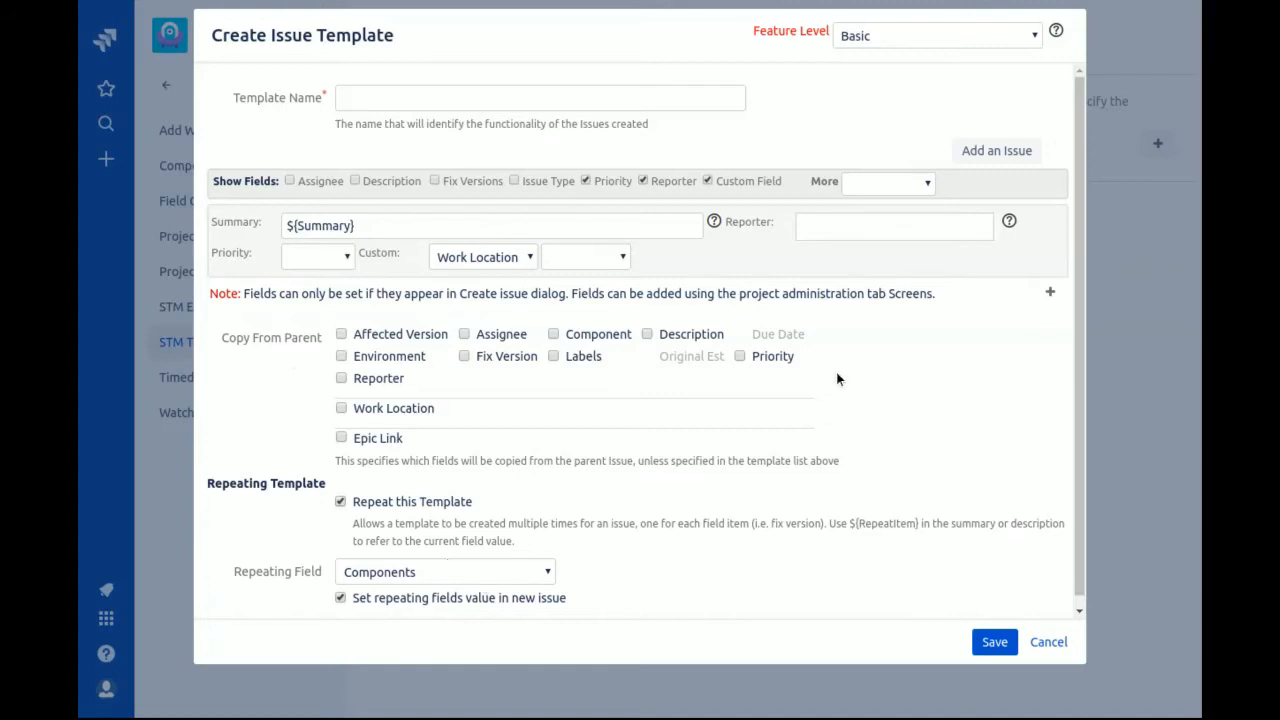
mouse_move(828, 258)
left_click(957, 36)
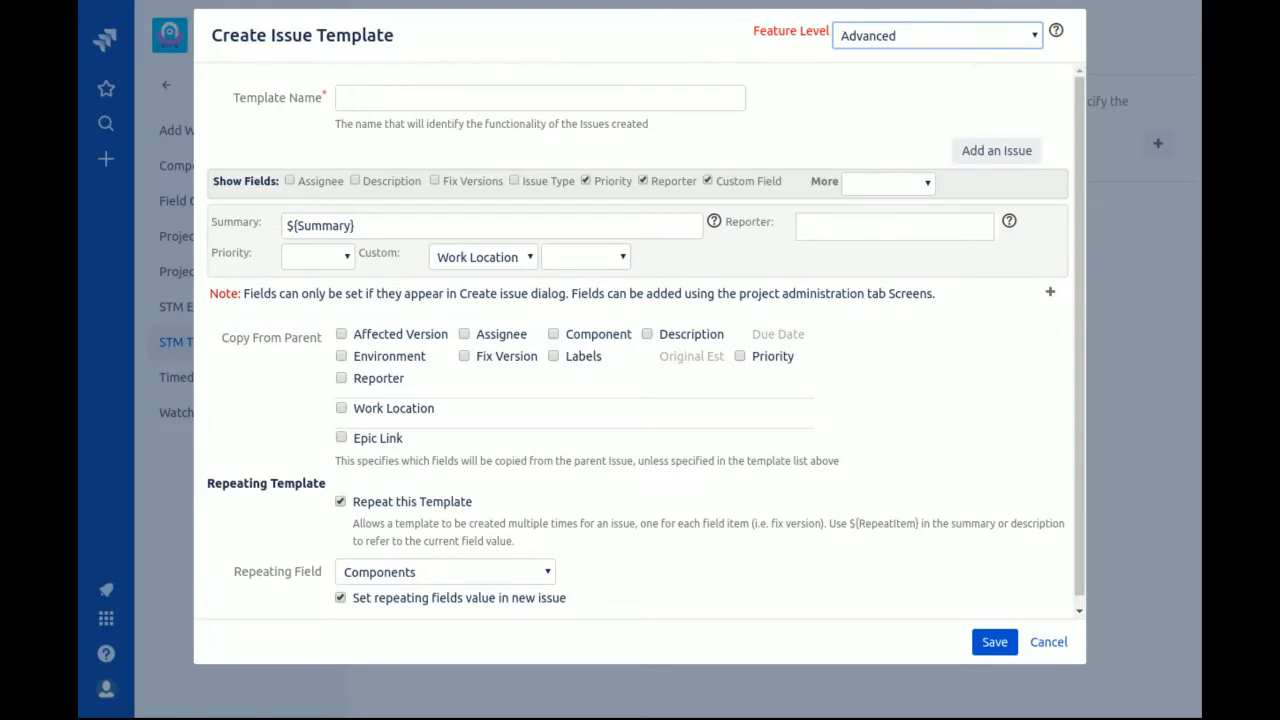
Add a second issue to the template and show Issue Type and Fix Versions on the first issue only
left_click(984, 152)
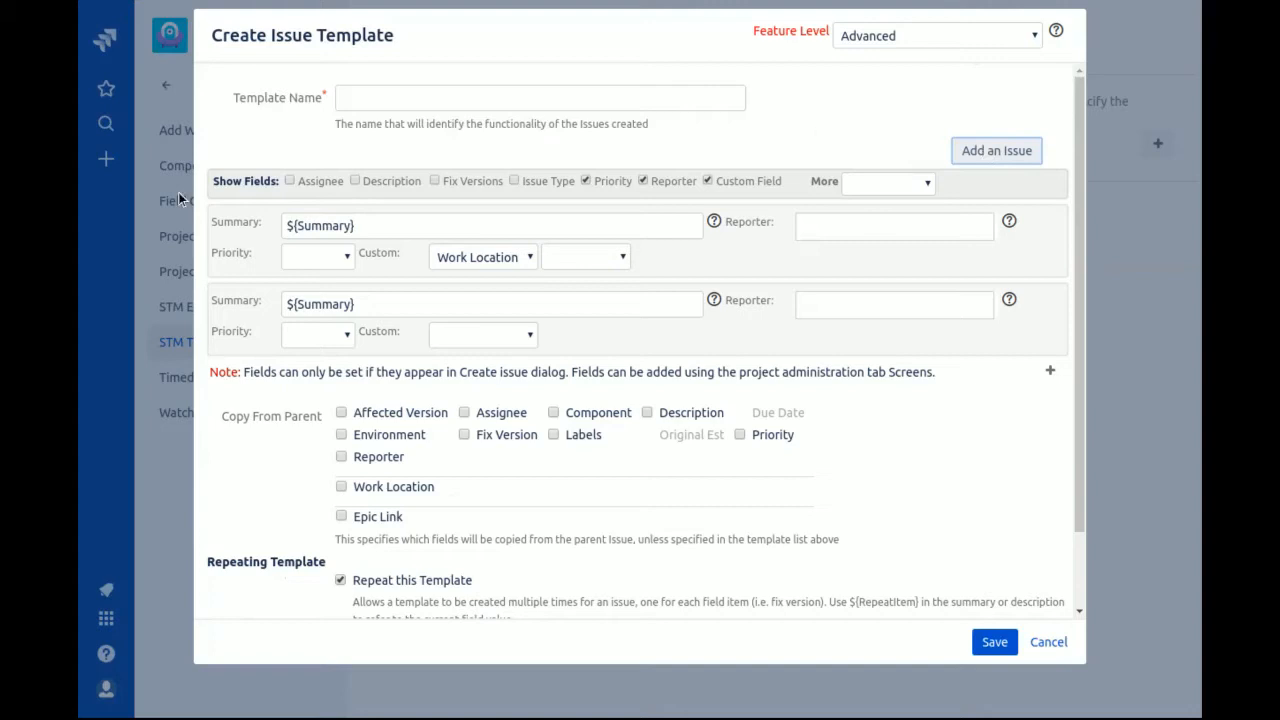
left_click(215, 182)
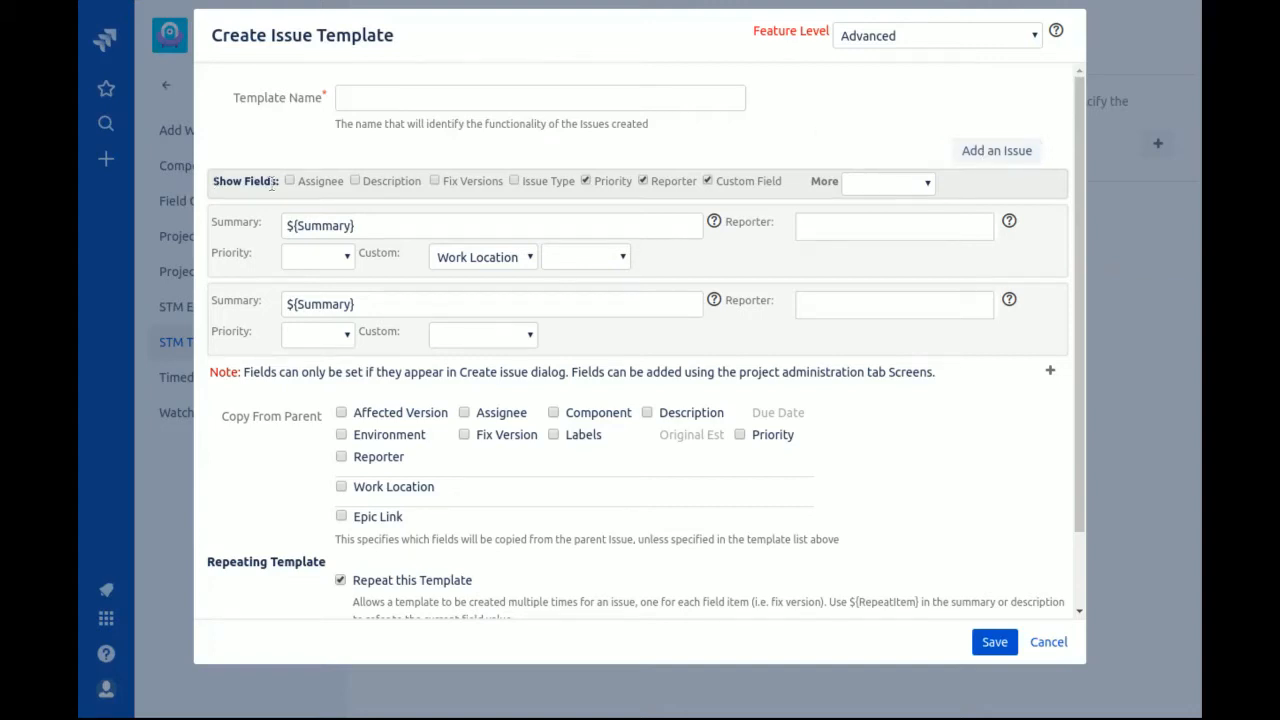
mouse_move(608, 209)
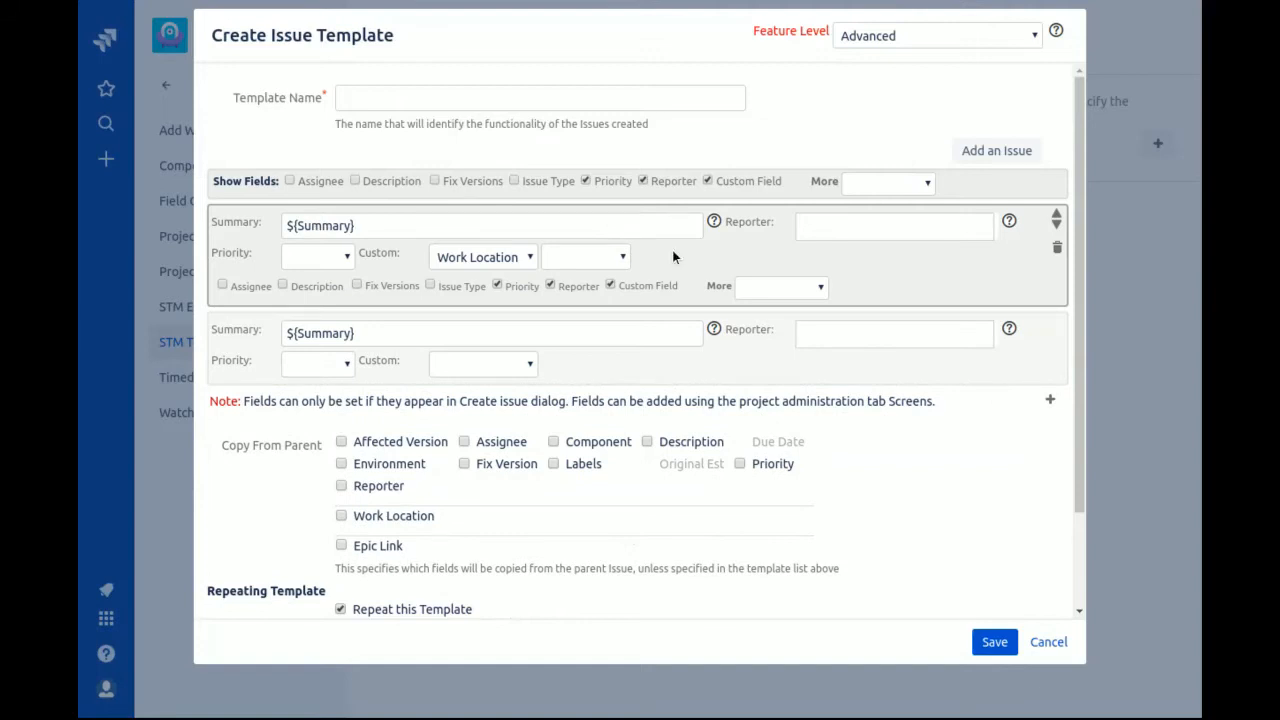
left_click(452, 286)
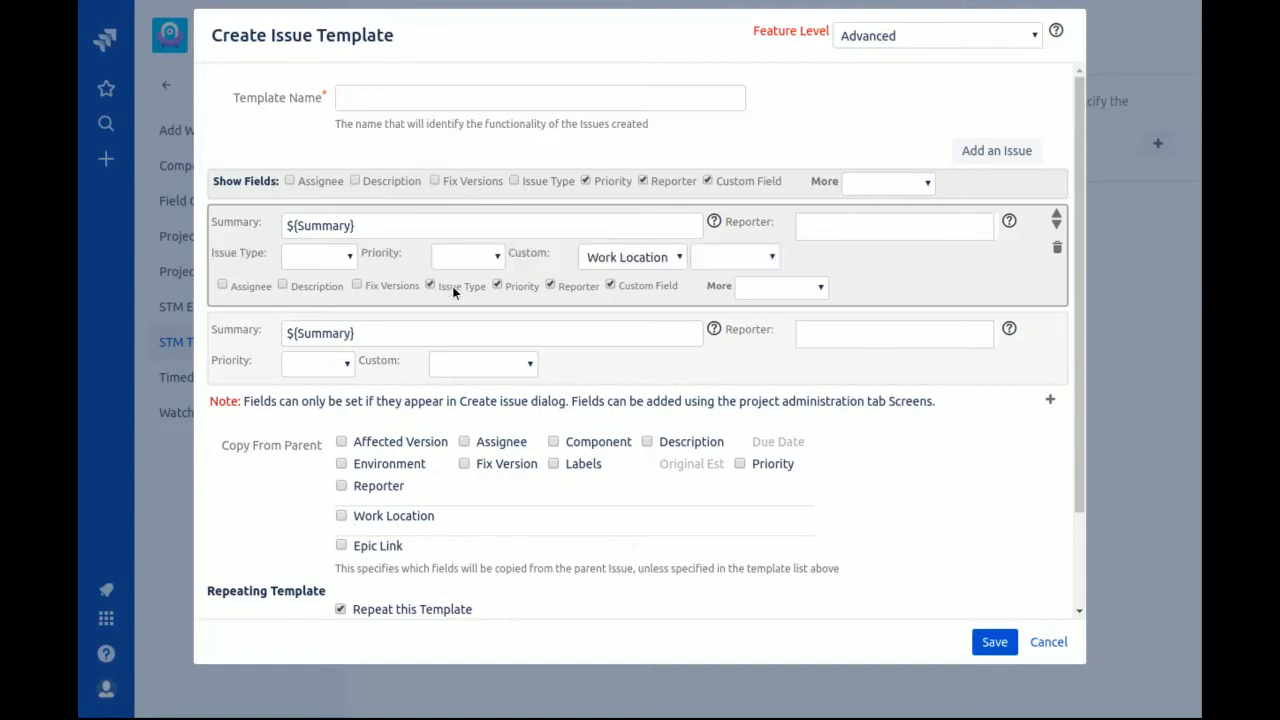
left_click(394, 286)
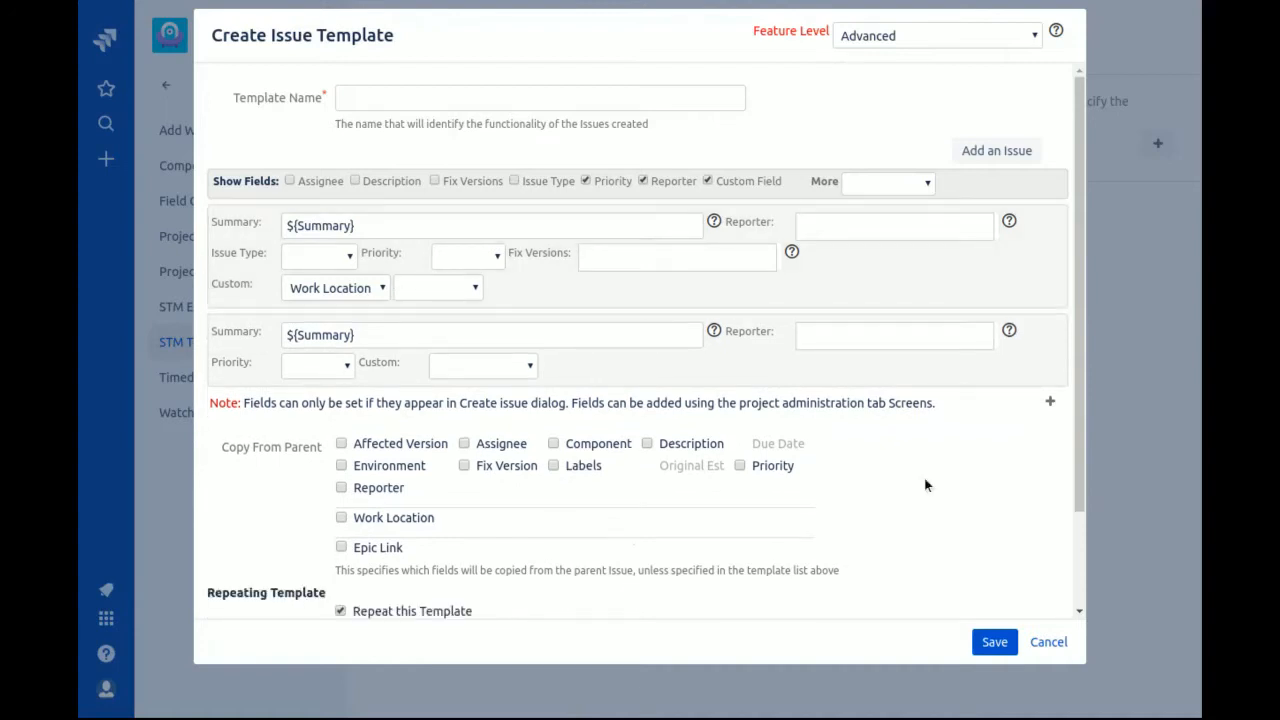
Switch the feature level to Advanced Static and look over the field options under each issue
left_click(930, 38)
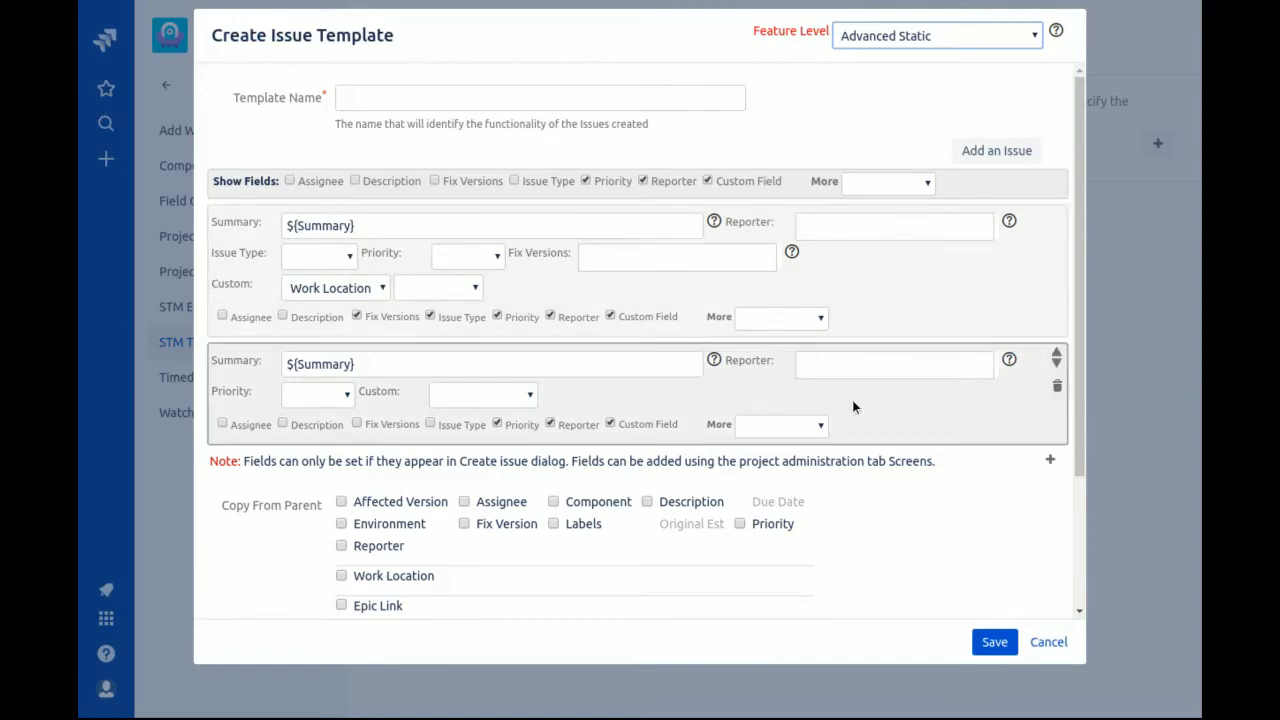
scroll(870, 525, "down", 2)
scroll(870, 525, "up", 2)
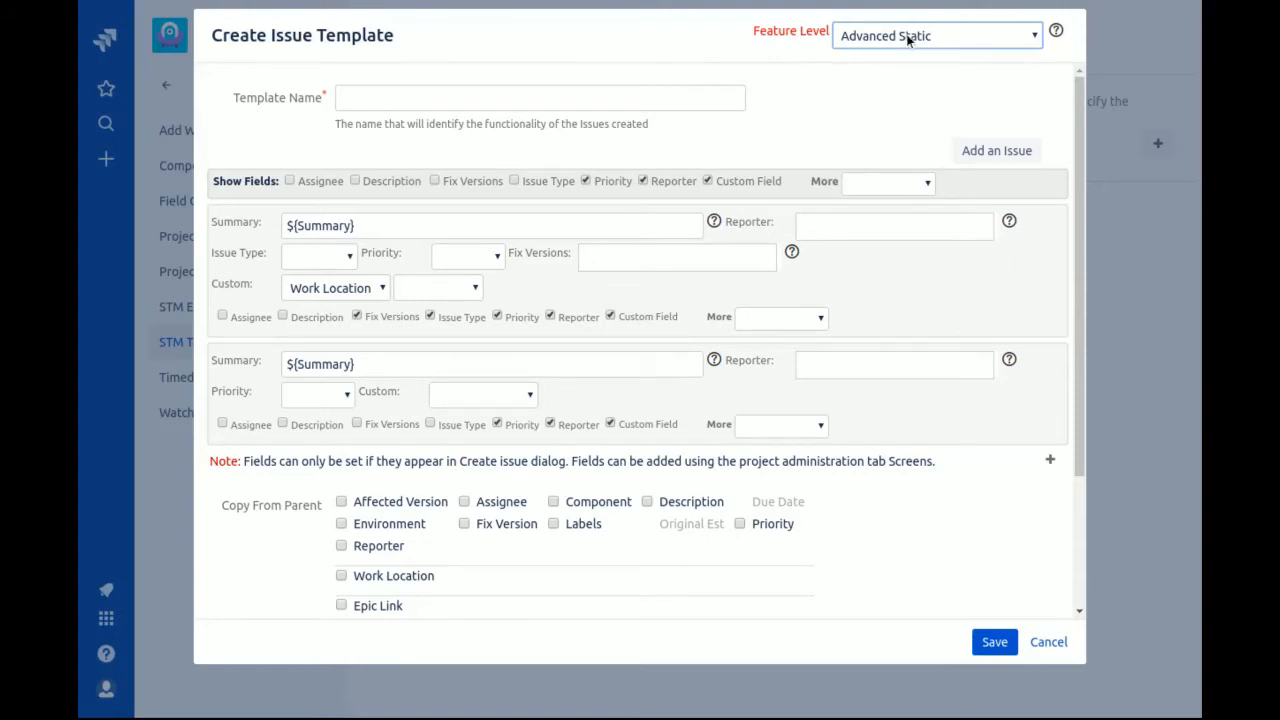
Set the feature level to Basic and hide the Reporter and Priority fields for all issues
key("Up")
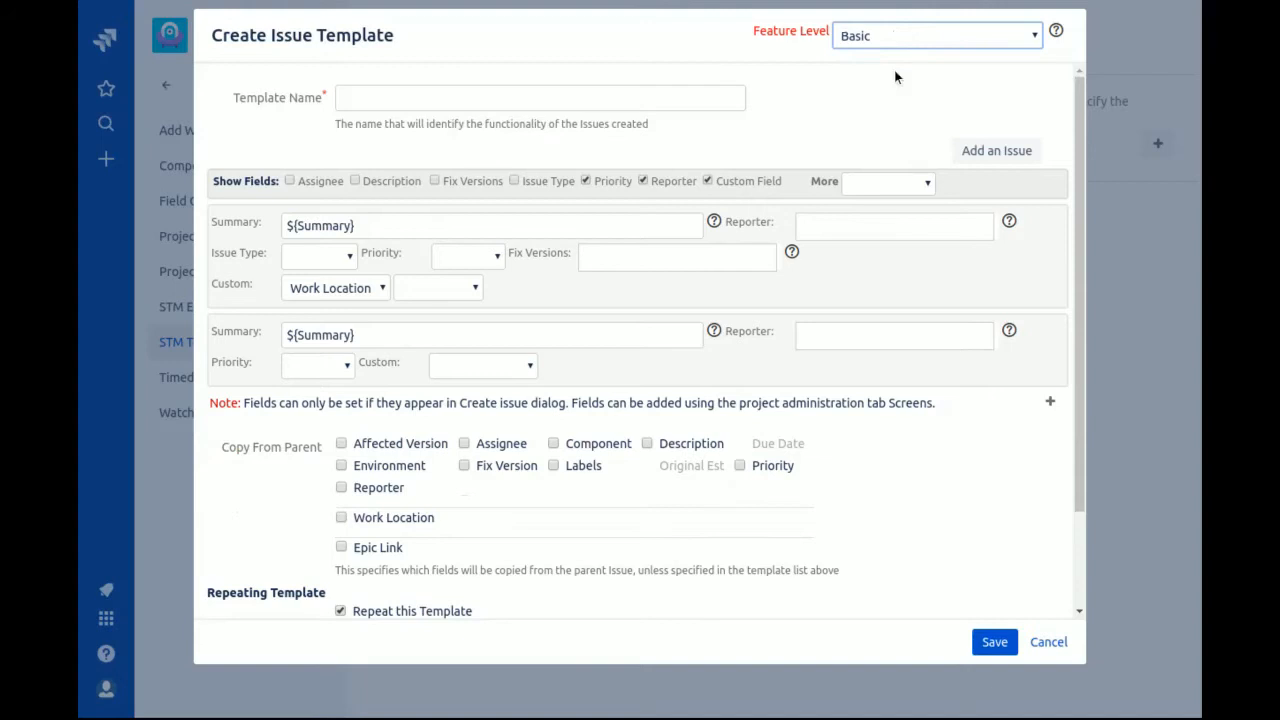
left_click(645, 182)
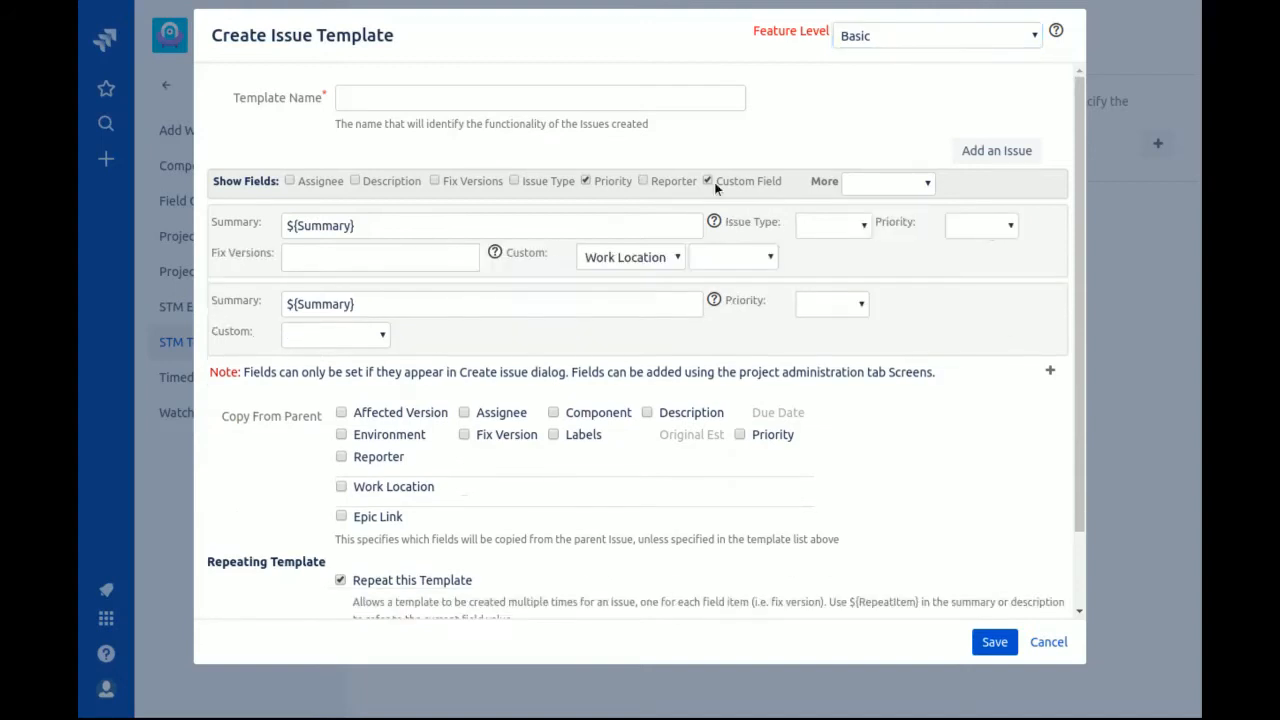
left_click(608, 182)
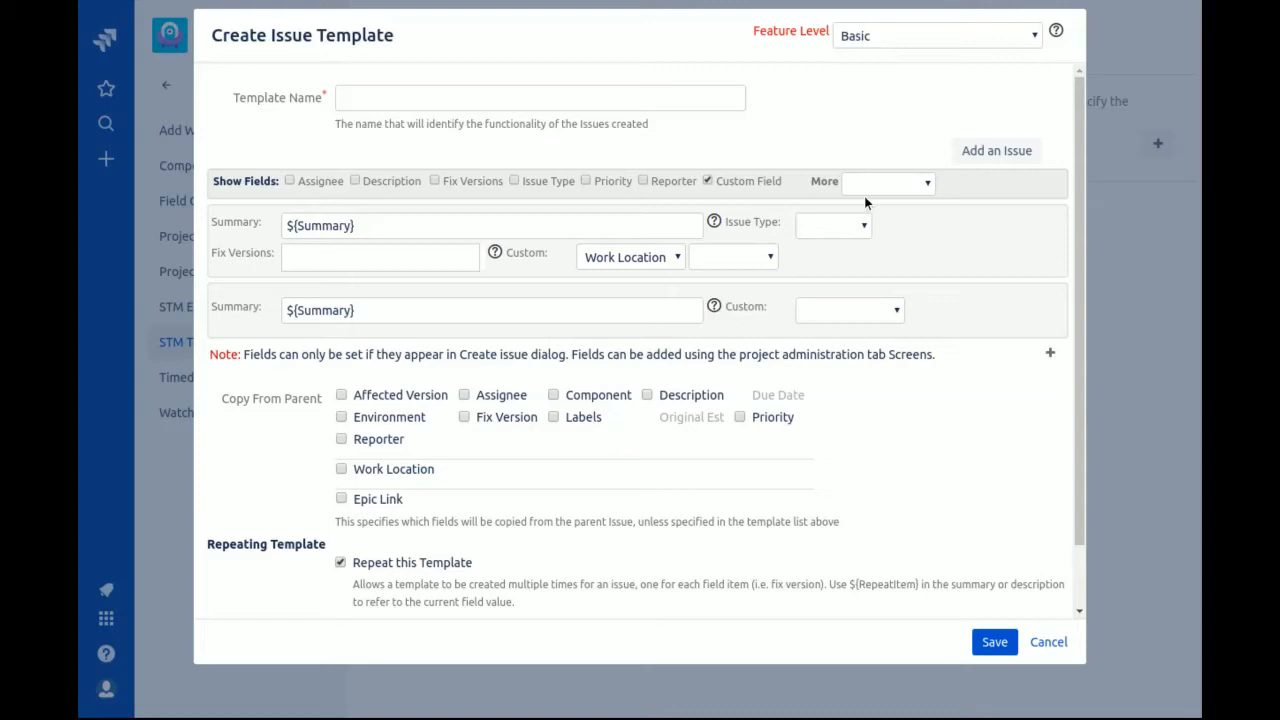
Set the feature level to Advanced and hide Issue Type and Fix Versions on the first issue
left_click(935, 44)
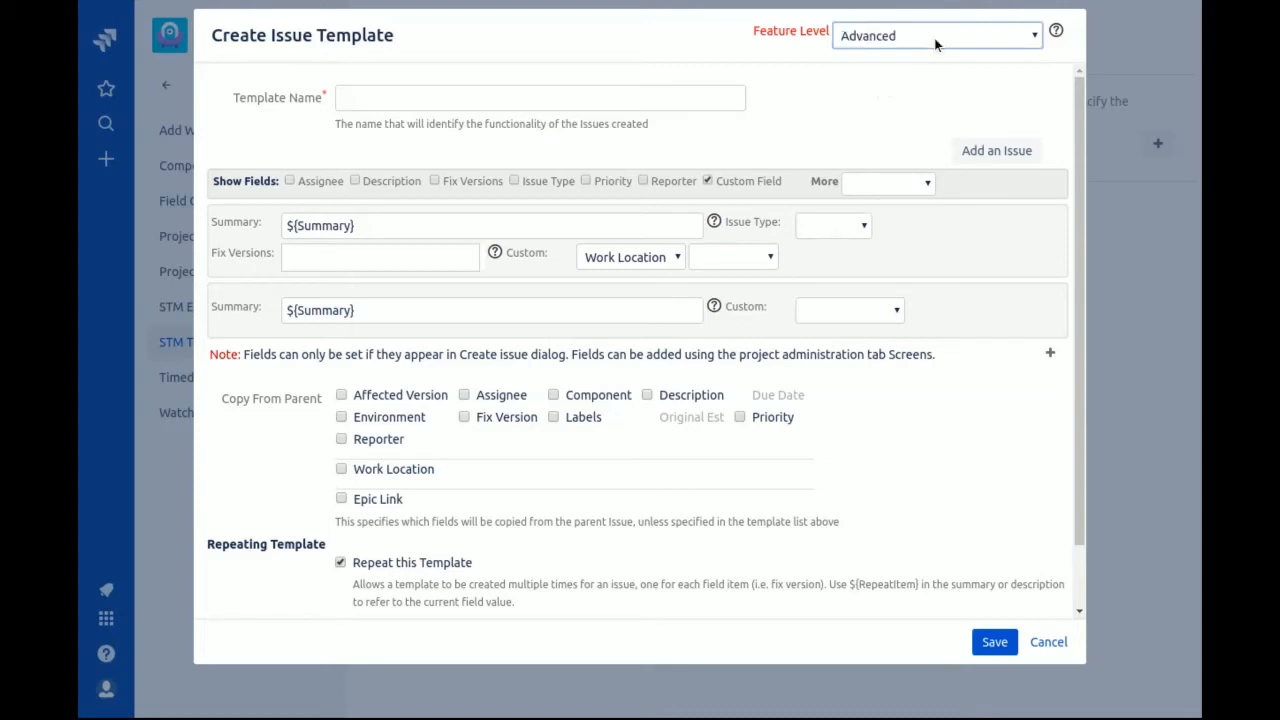
mouse_move(717, 285)
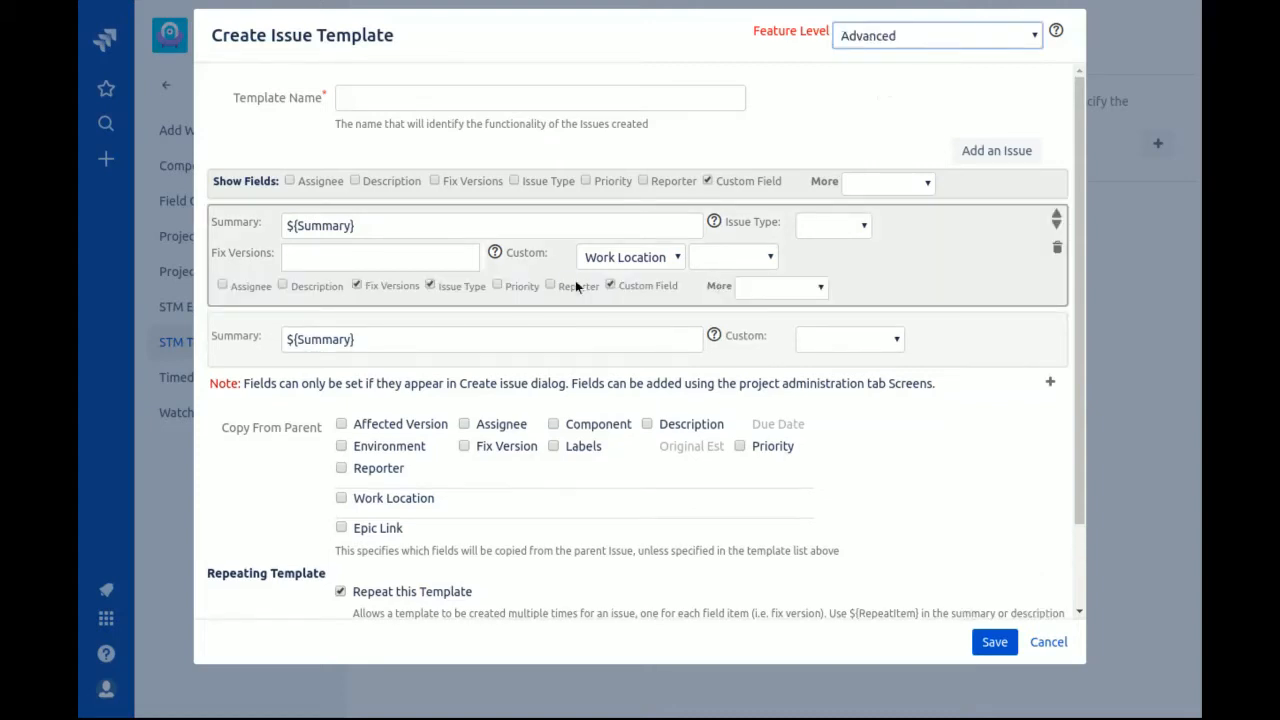
left_click(449, 286)
left_click(378, 288)
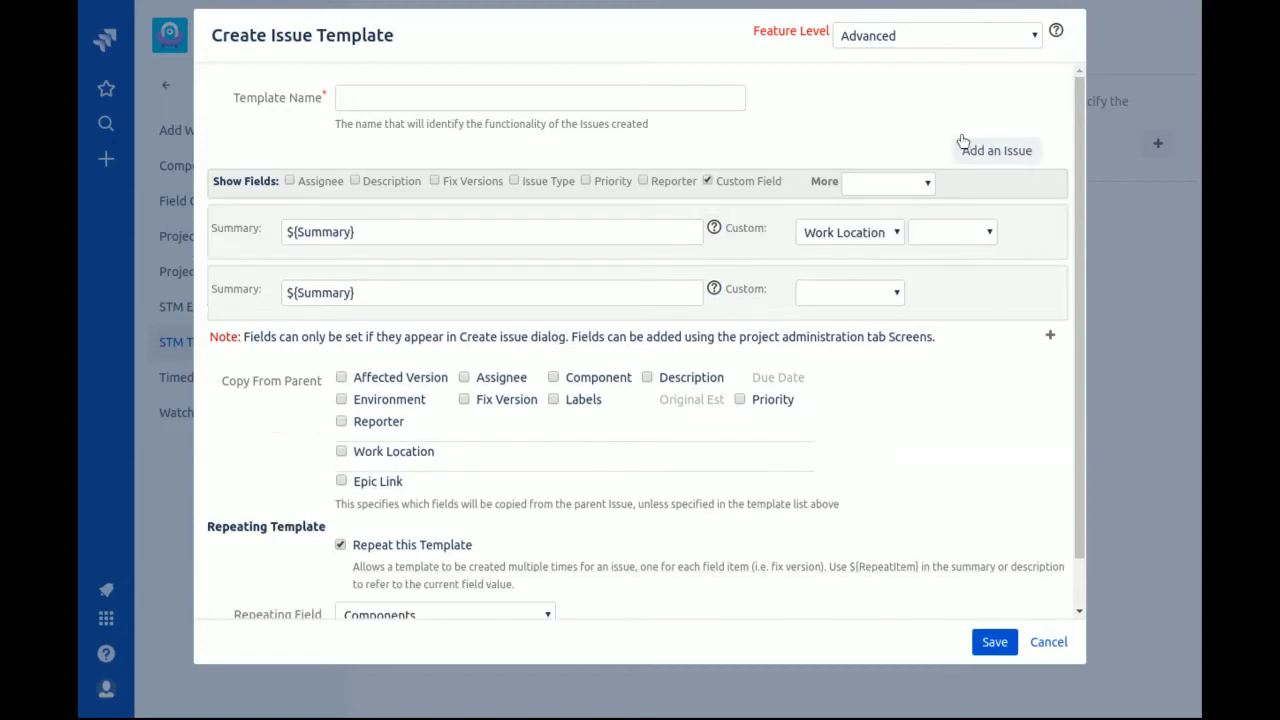
Return the feature level to Basic and name the template "Develop and Test"
left_click(966, 40)
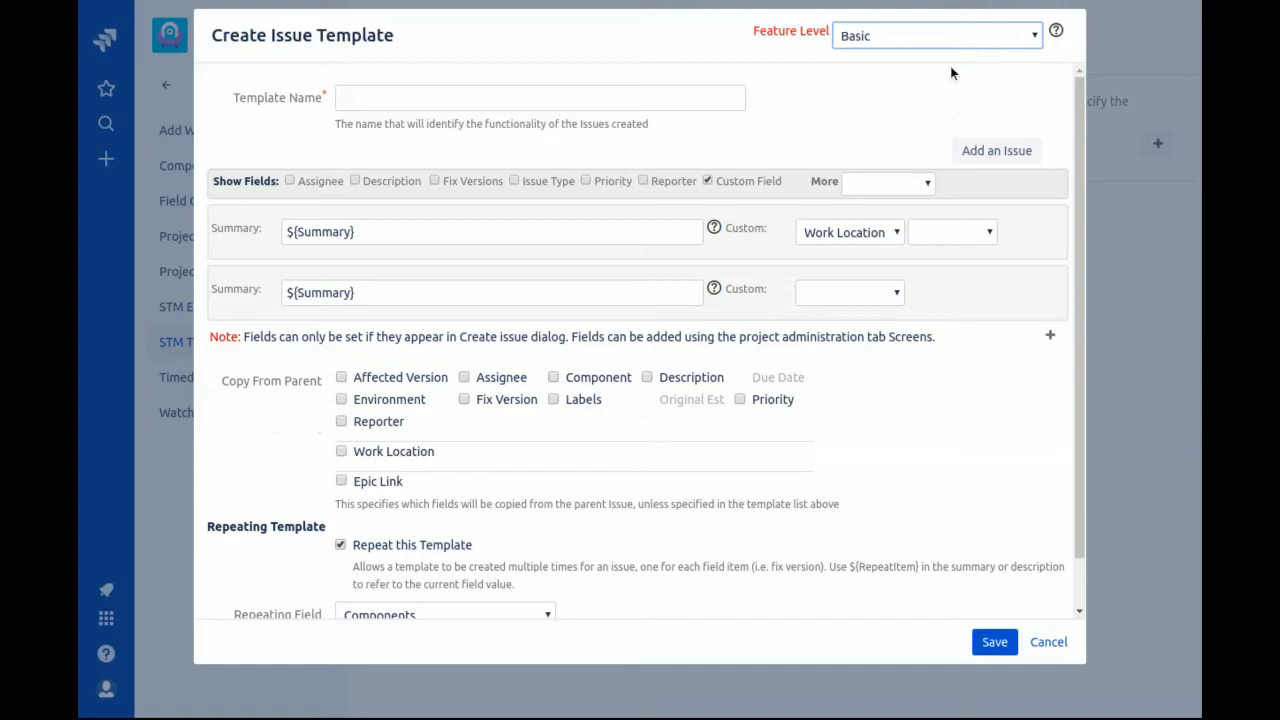
left_click(614, 91)
type("D")
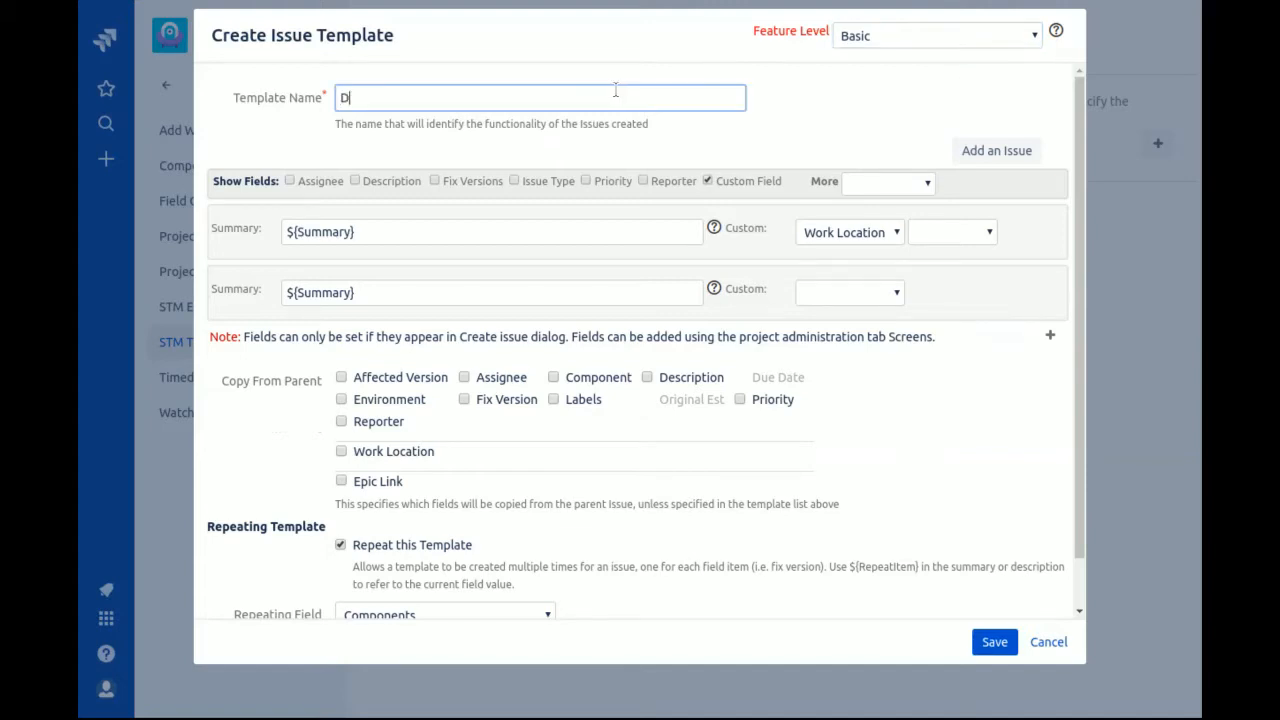
type("evelop and Test")
Set the first issue's summary to "${Summary} - Develop" and its Work Location to Auckland
left_click(521, 230)
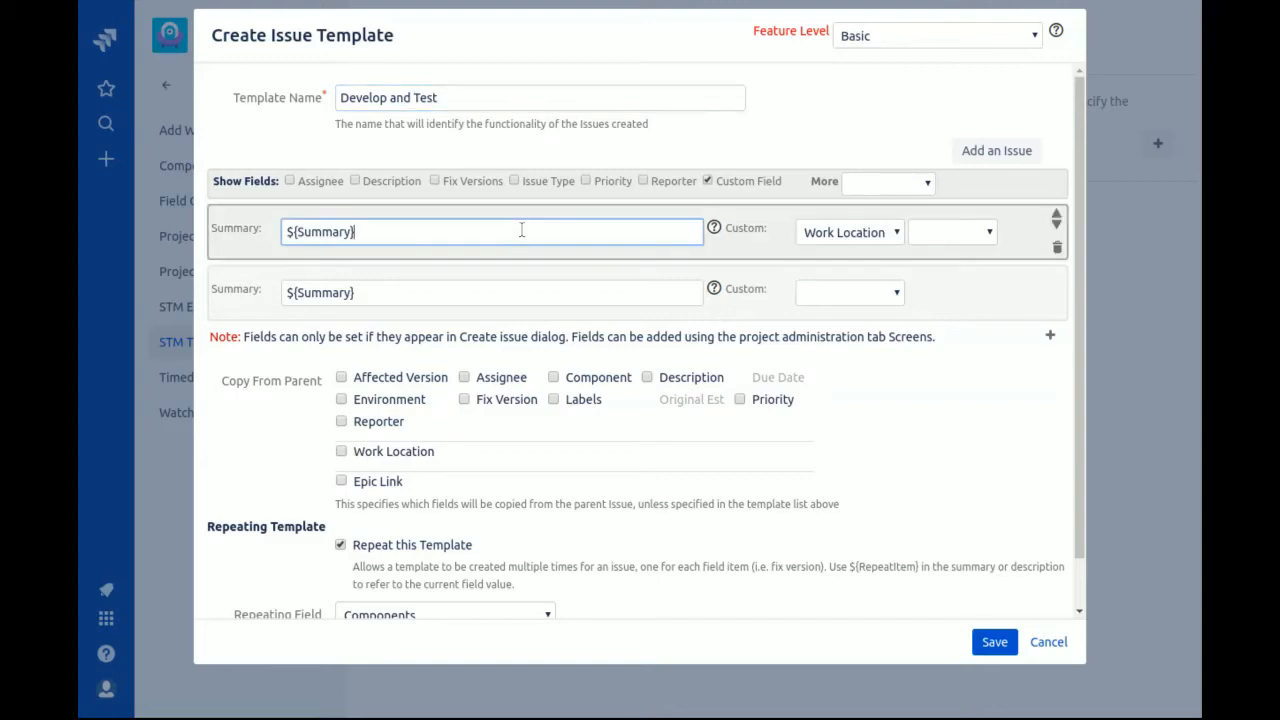
type("-")
type("Develop")
key("Tab")
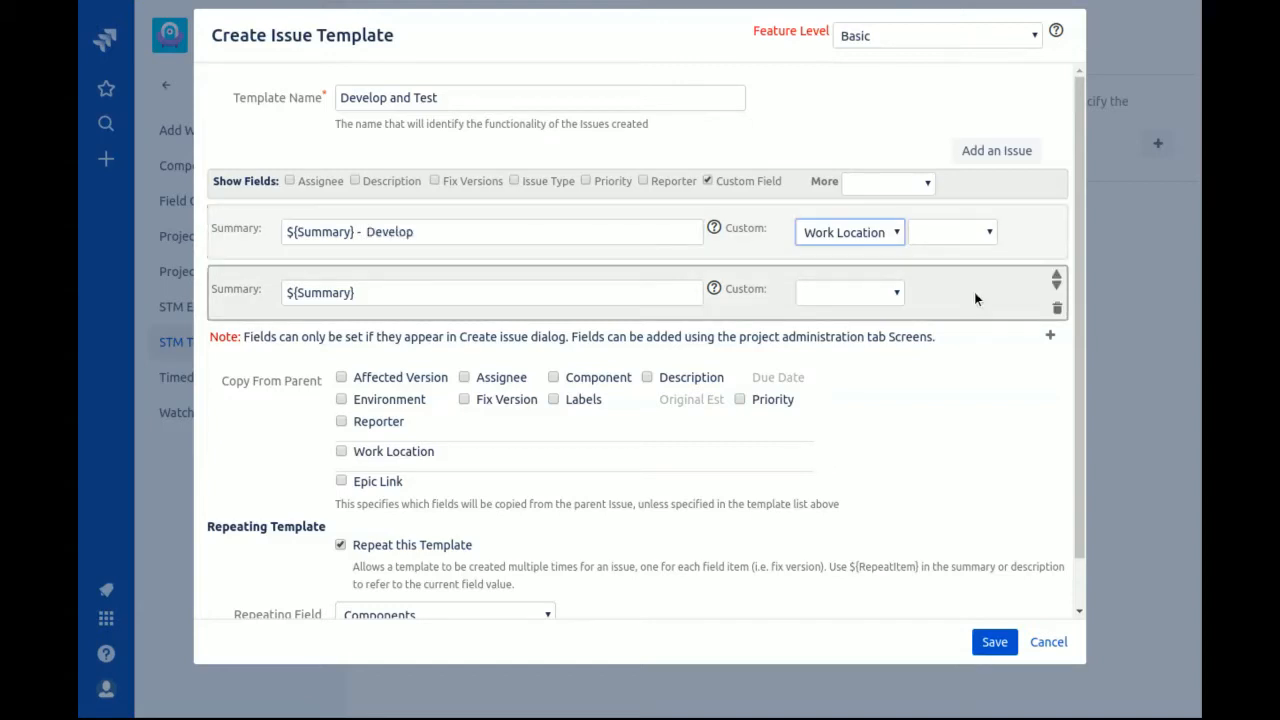
left_click(971, 221)
left_click(956, 234)
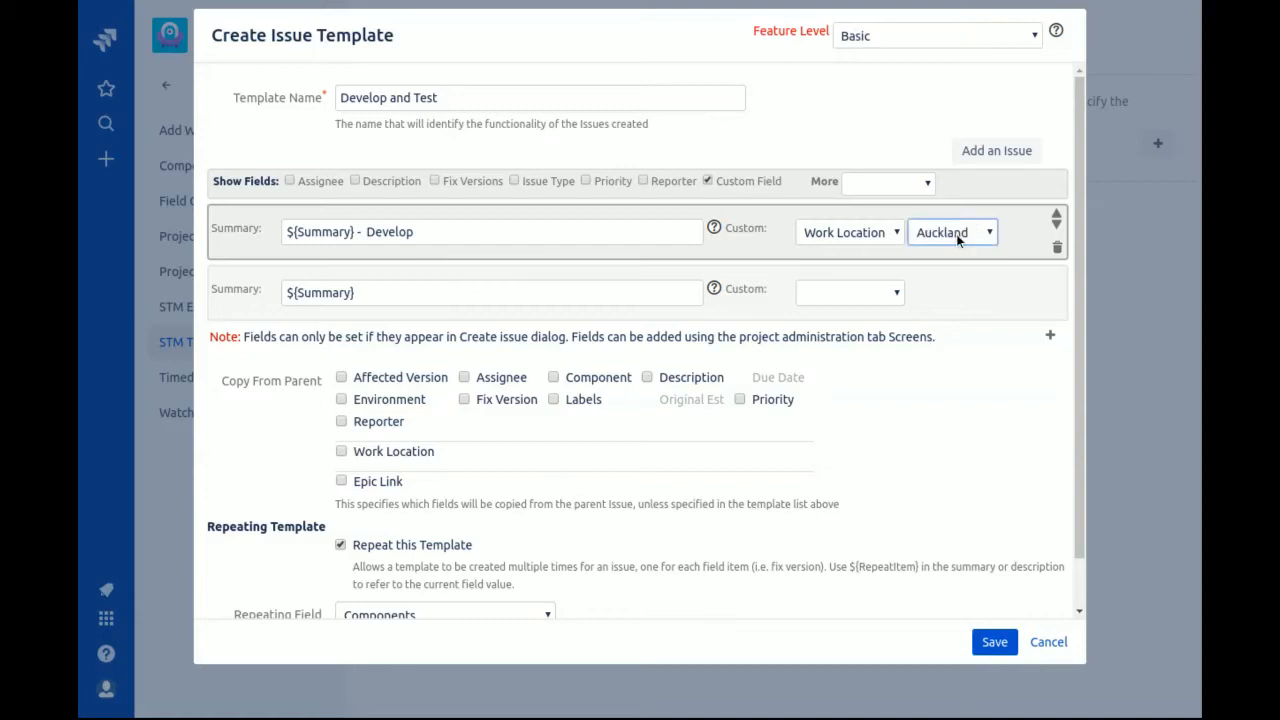
Set the second issue's Work Location to Inglewood and its summary to "${Summary} - Test"
left_click(886, 301)
left_click(879, 333)
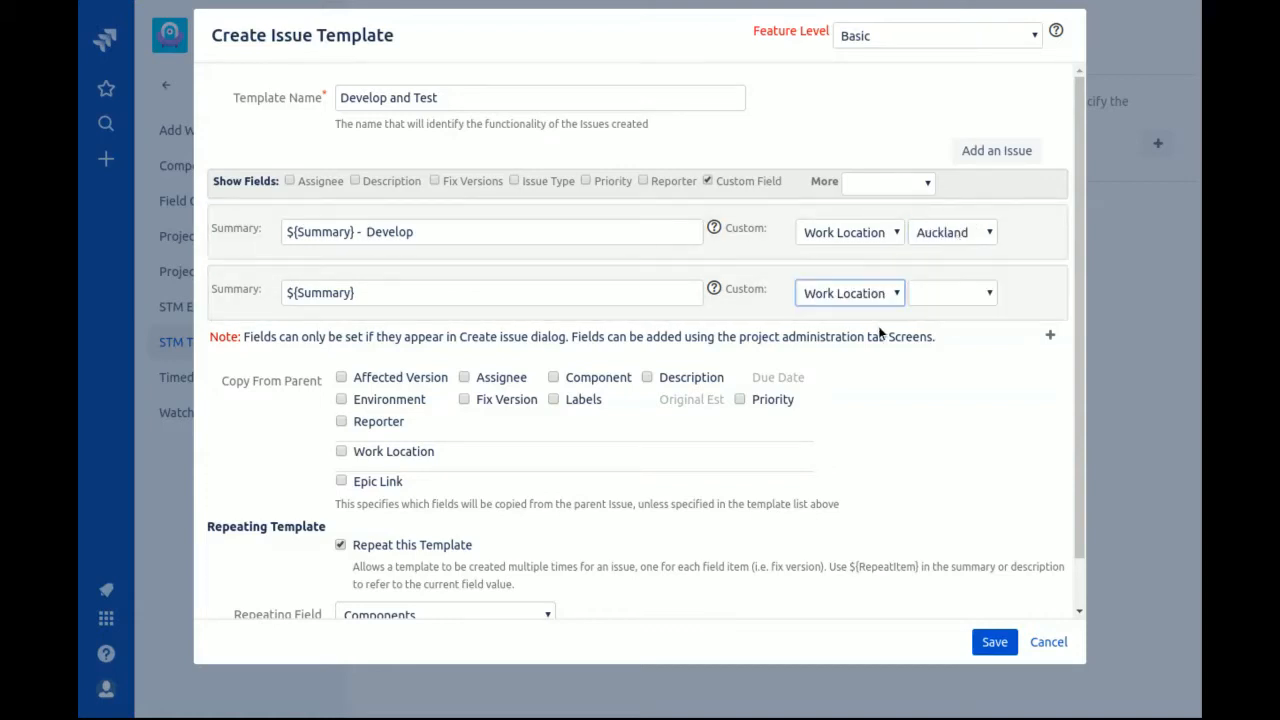
left_click(948, 295)
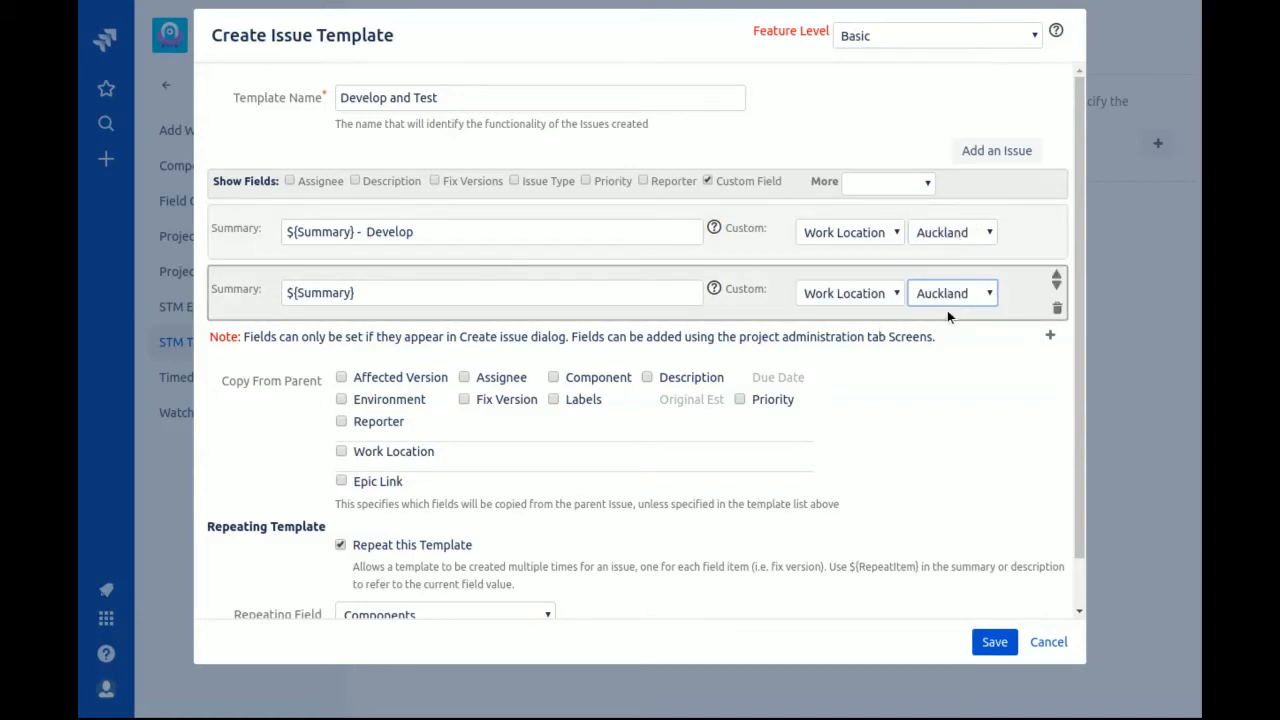
left_click(585, 292)
type("- Te")
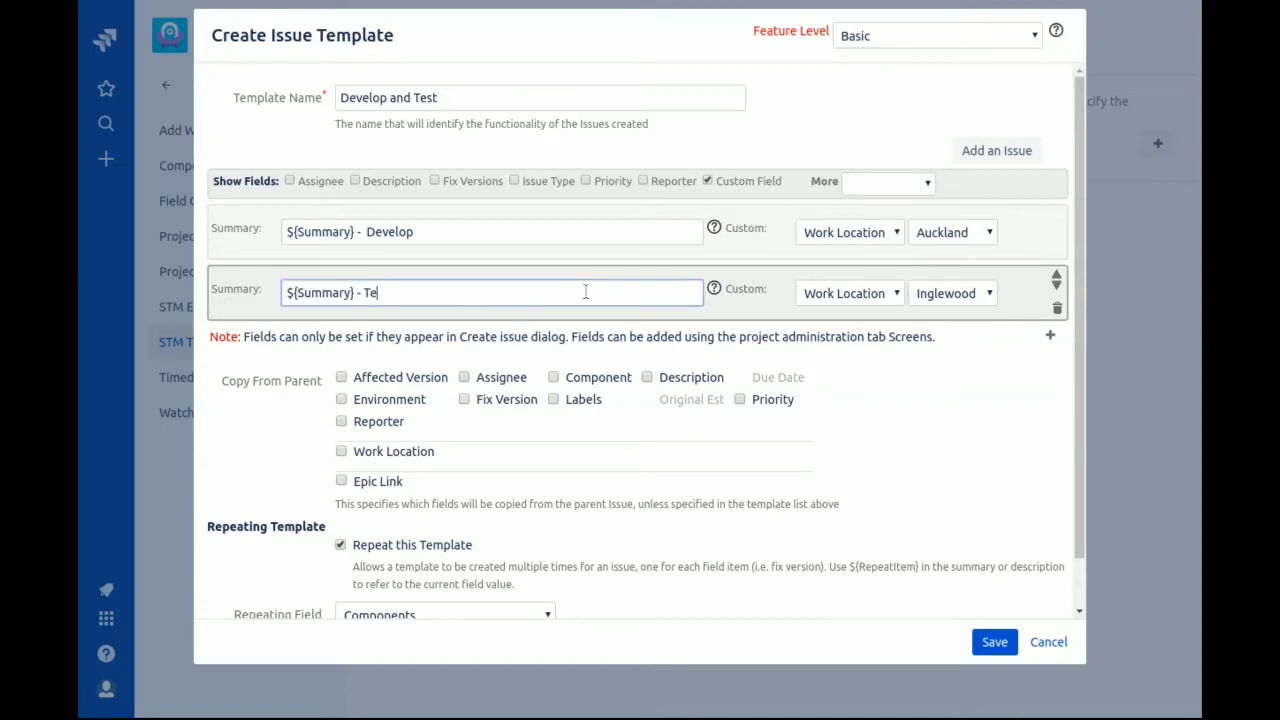
type("st")
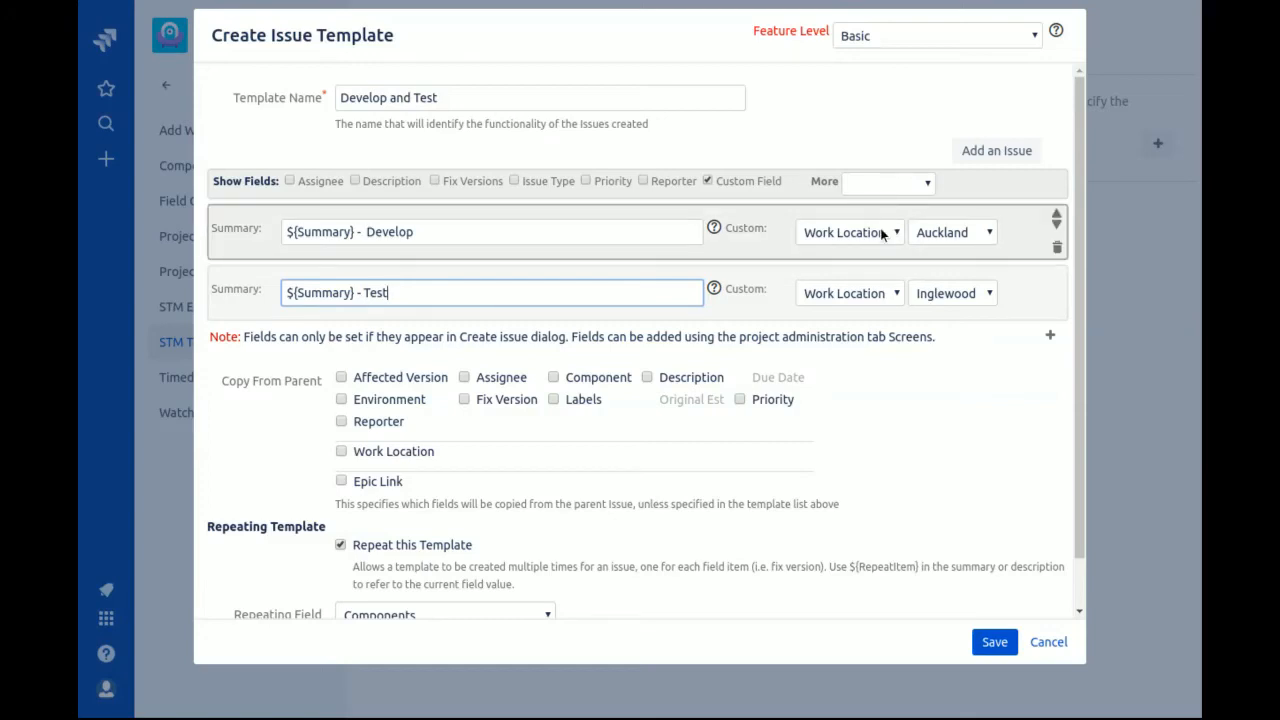
Save the "Develop and Test" issue template
left_click(880, 183)
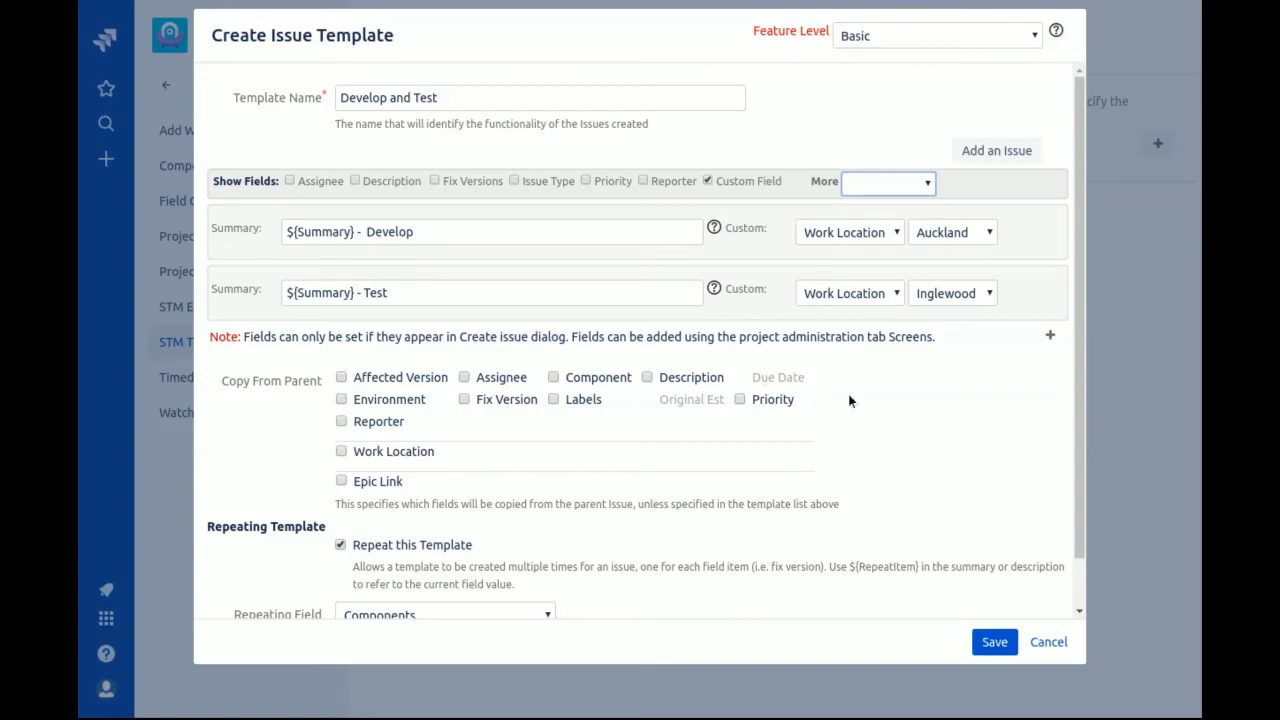
left_click(990, 645)
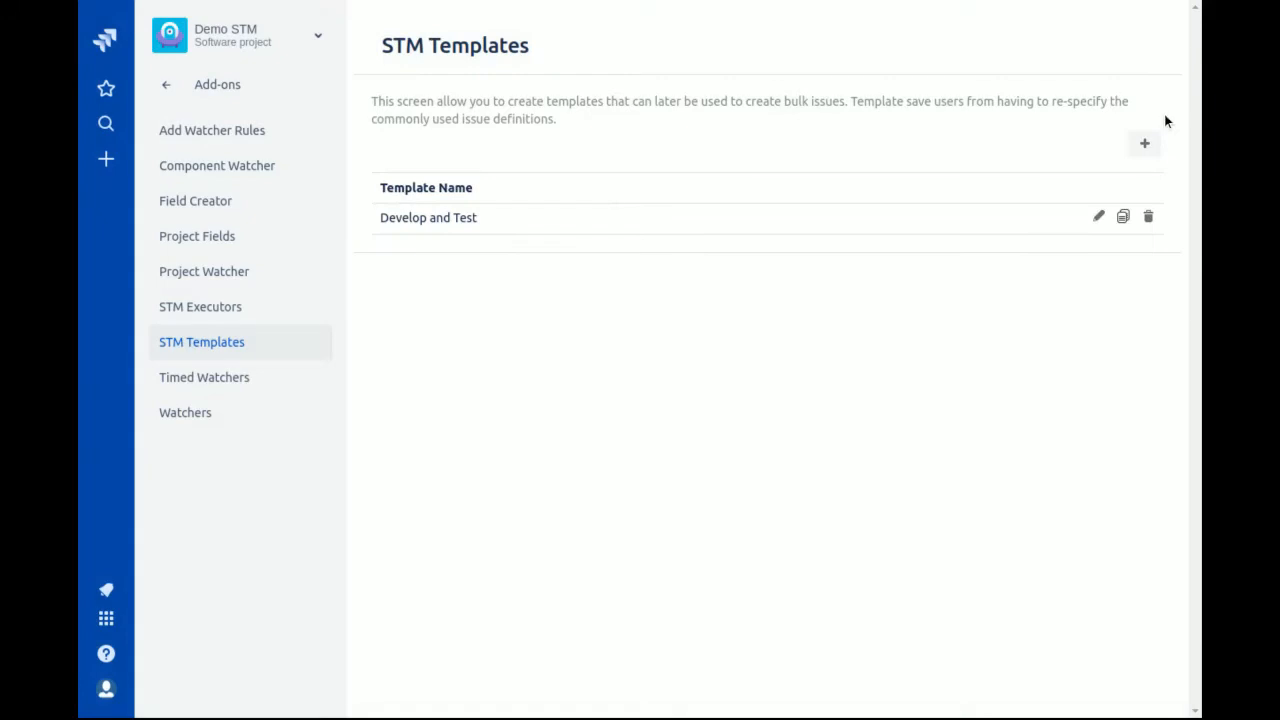
Start a new issue template and set the first issue's summary to "${Summary} - Analysis"
left_click(1140, 150)
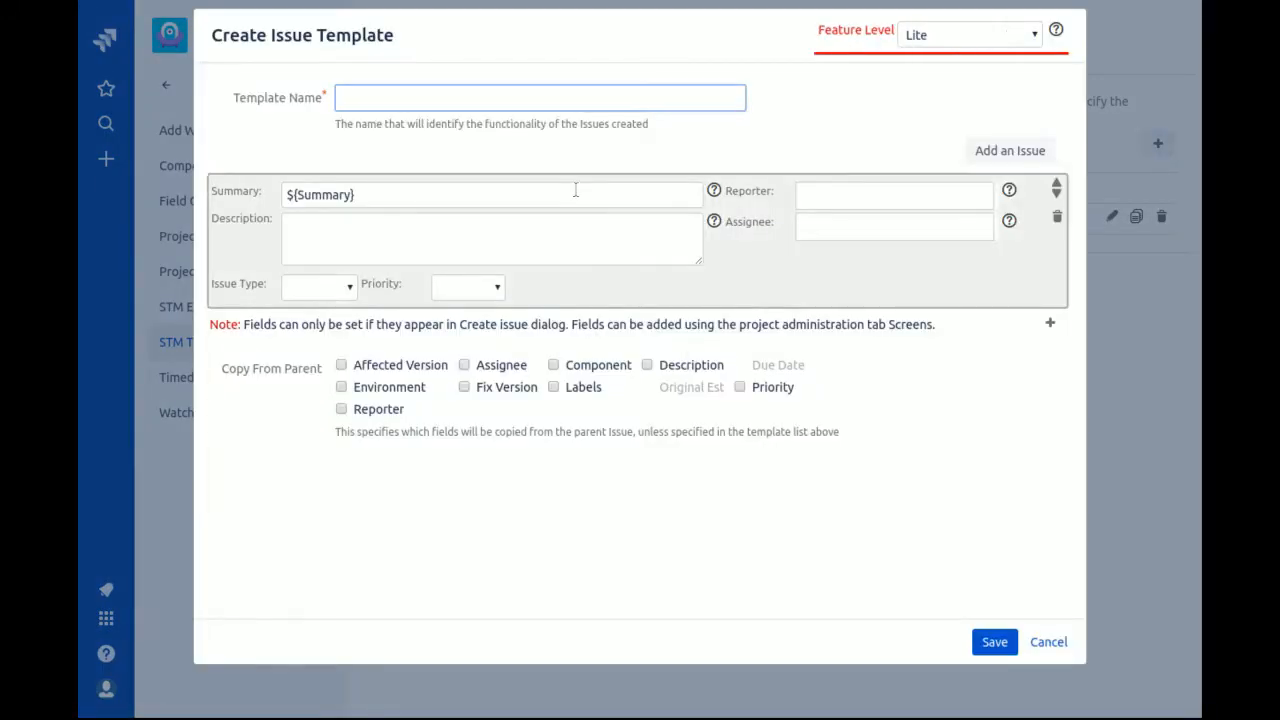
left_click(581, 197)
type("- Al")
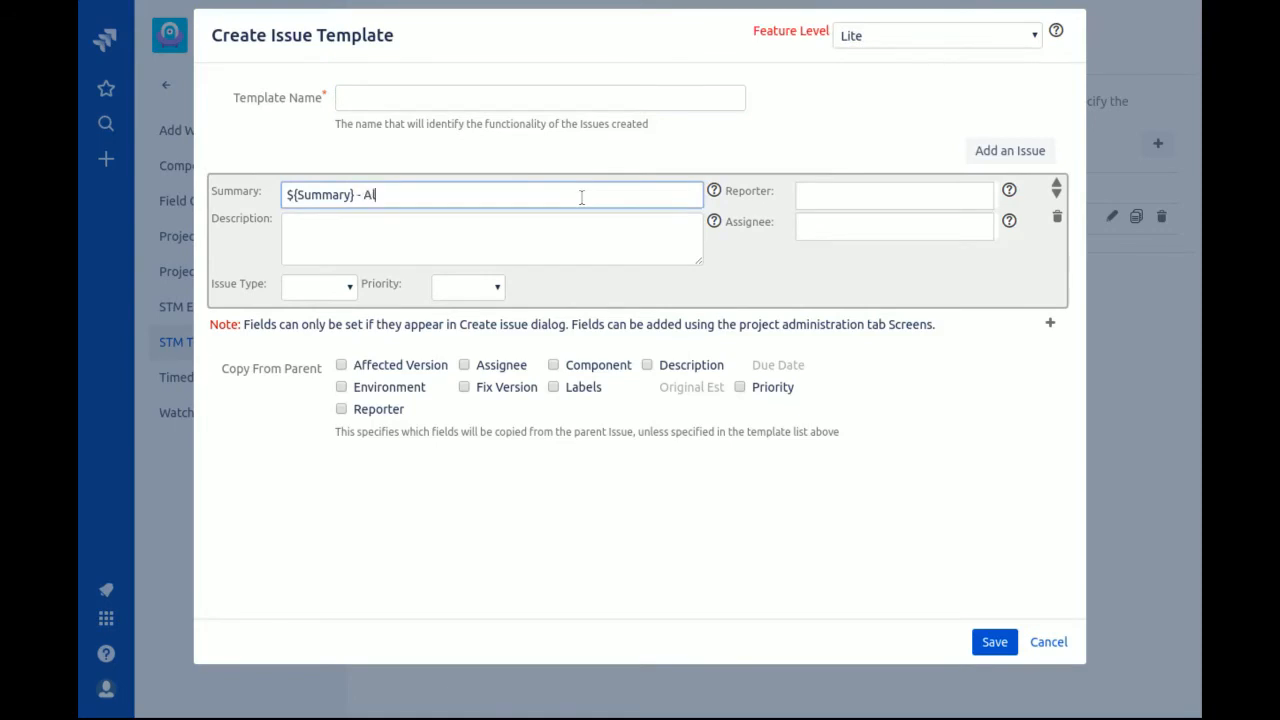
type("an")
key("BackSpace")
key("BackSpace")
key("BackSpace")
type("nalysis")
Add a second issue with the summary "${Summary} - Develop"
left_click(1030, 150)
left_click(467, 341)
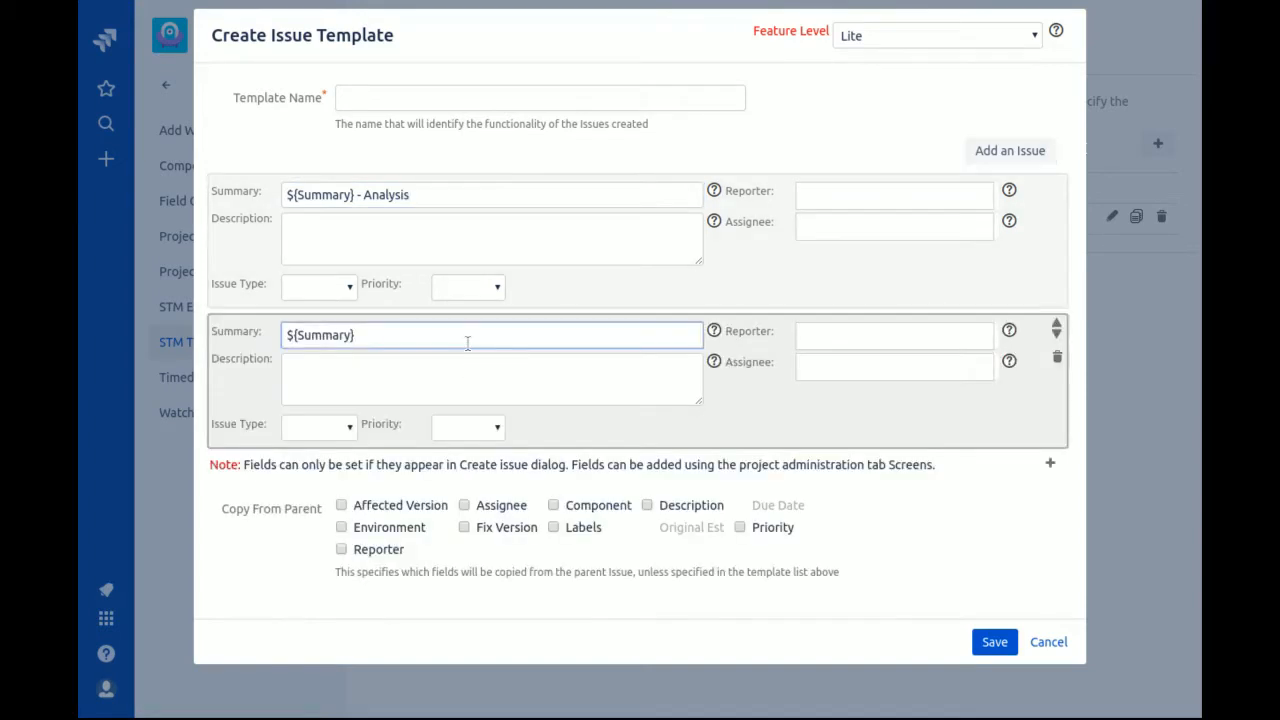
type("- Develop")
Name the template "Analysis and Development"
left_click(465, 99)
type("Ana")
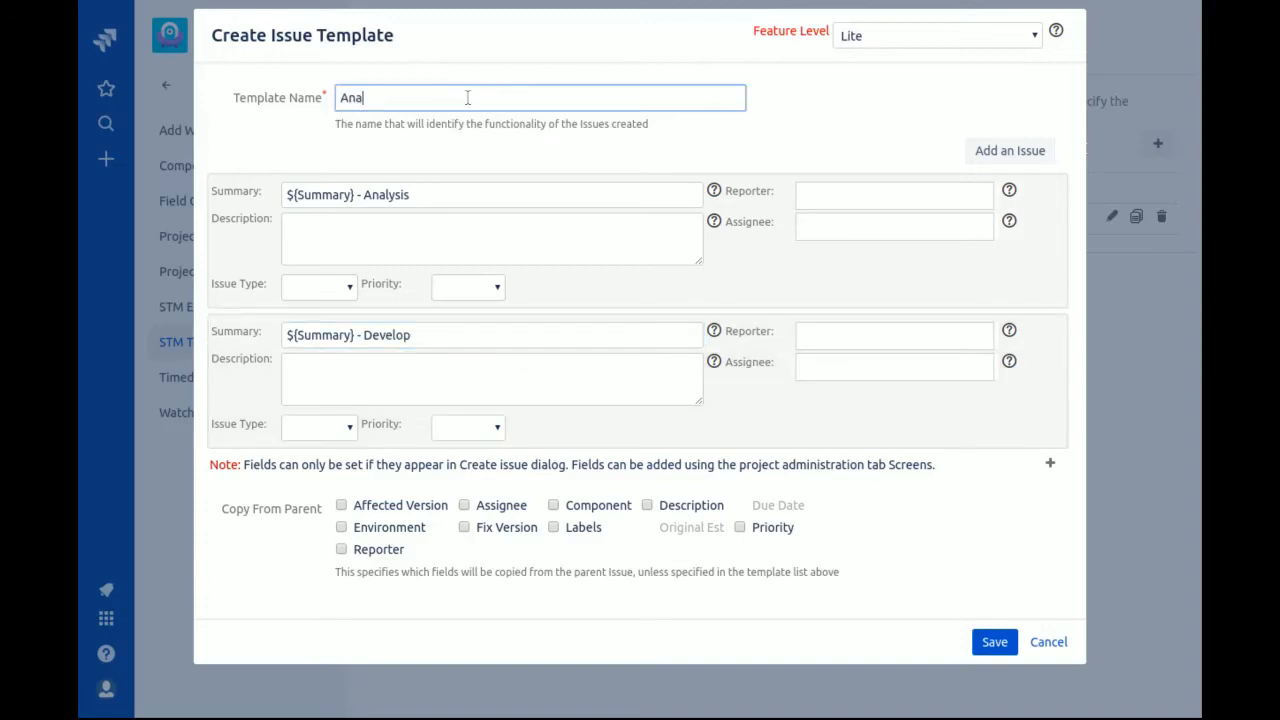
type("lysis and Develp")
key("BackSpace")
type("opment")
Enter a person's name as the reporter of the Analysis issue
left_click(852, 198)
type("c")
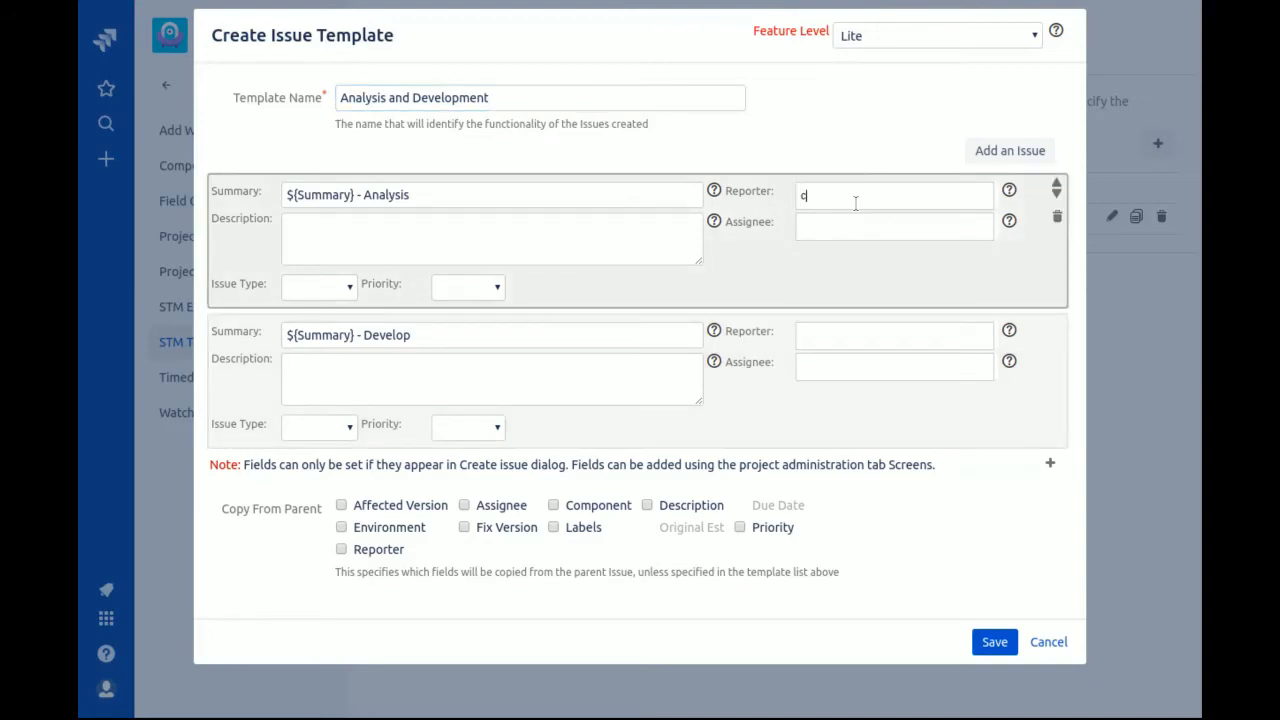
type("had")
key("Return")
Try ${Assignee} as the Analysis issue's assignee, clear it, and have Assignee copied from the parent instead
type("${")
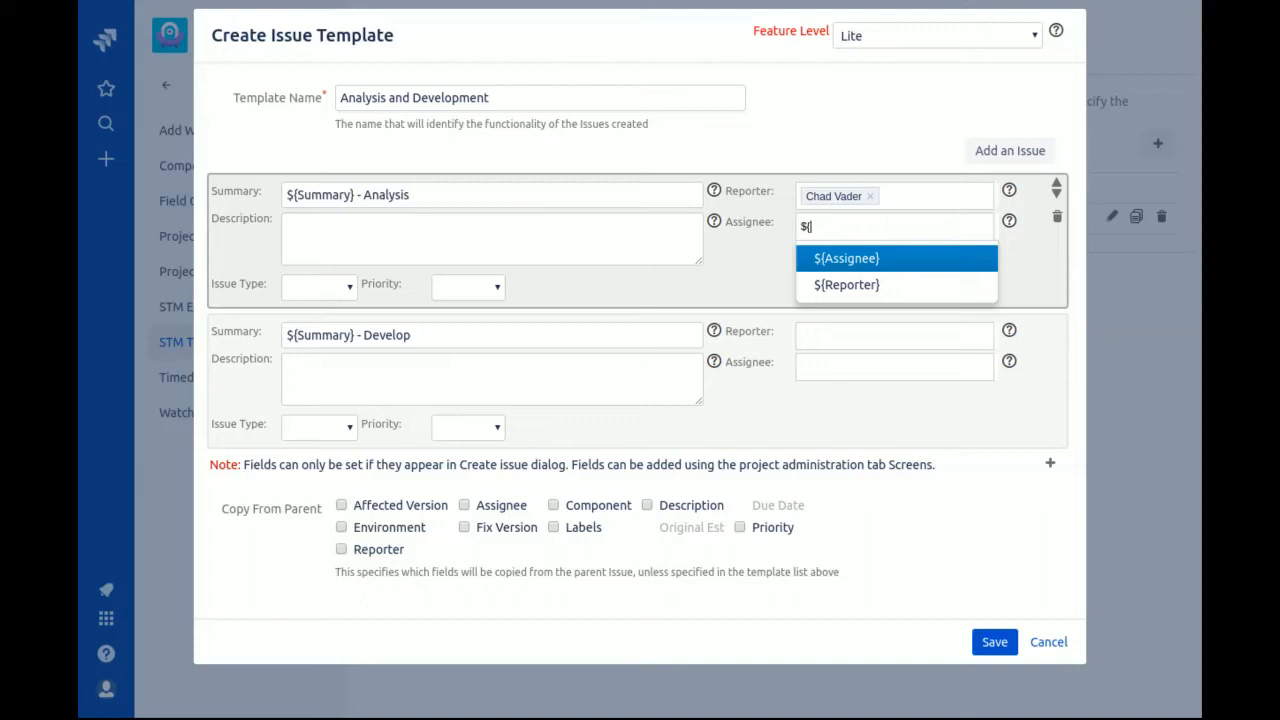
key("Return")
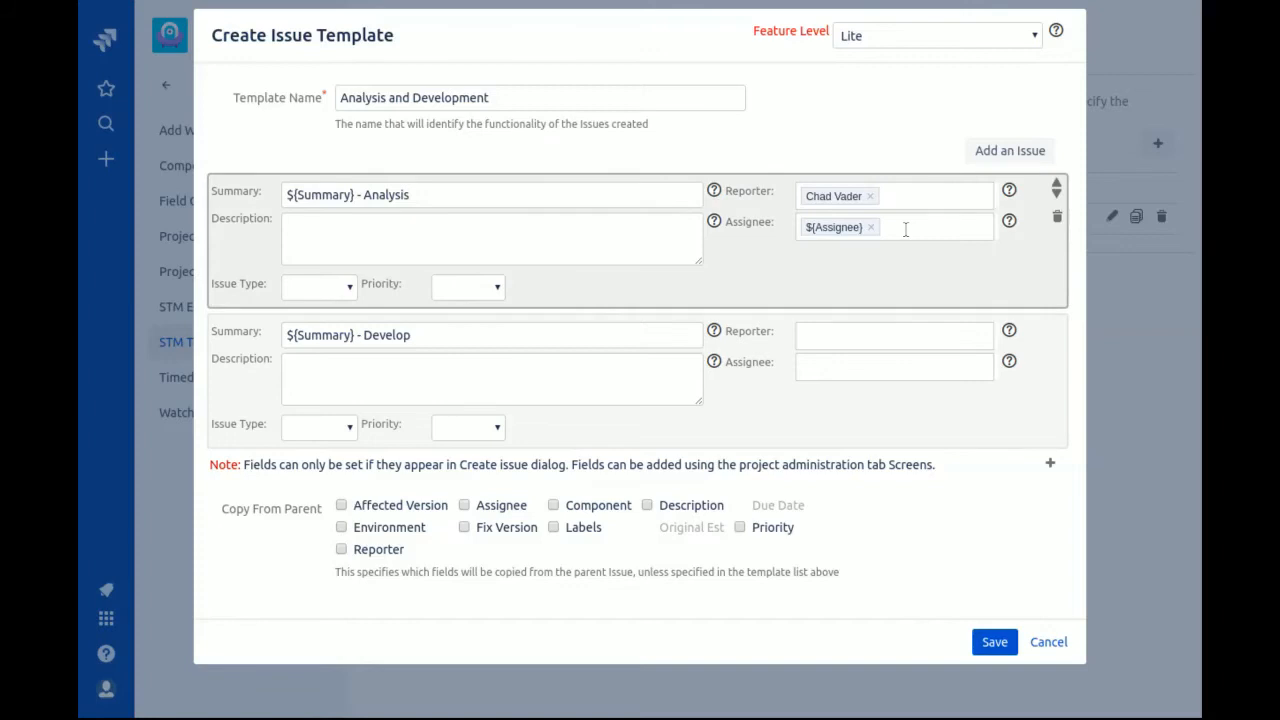
key("BackSpace")
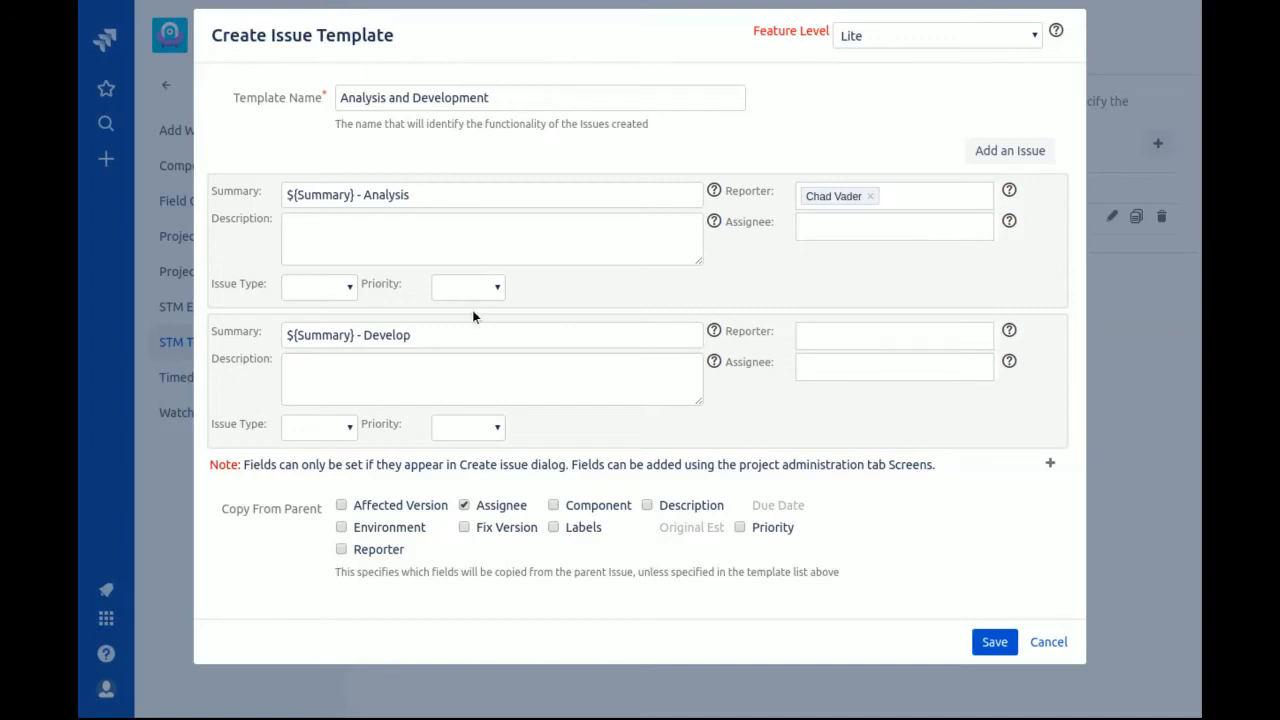
left_click(449, 247)
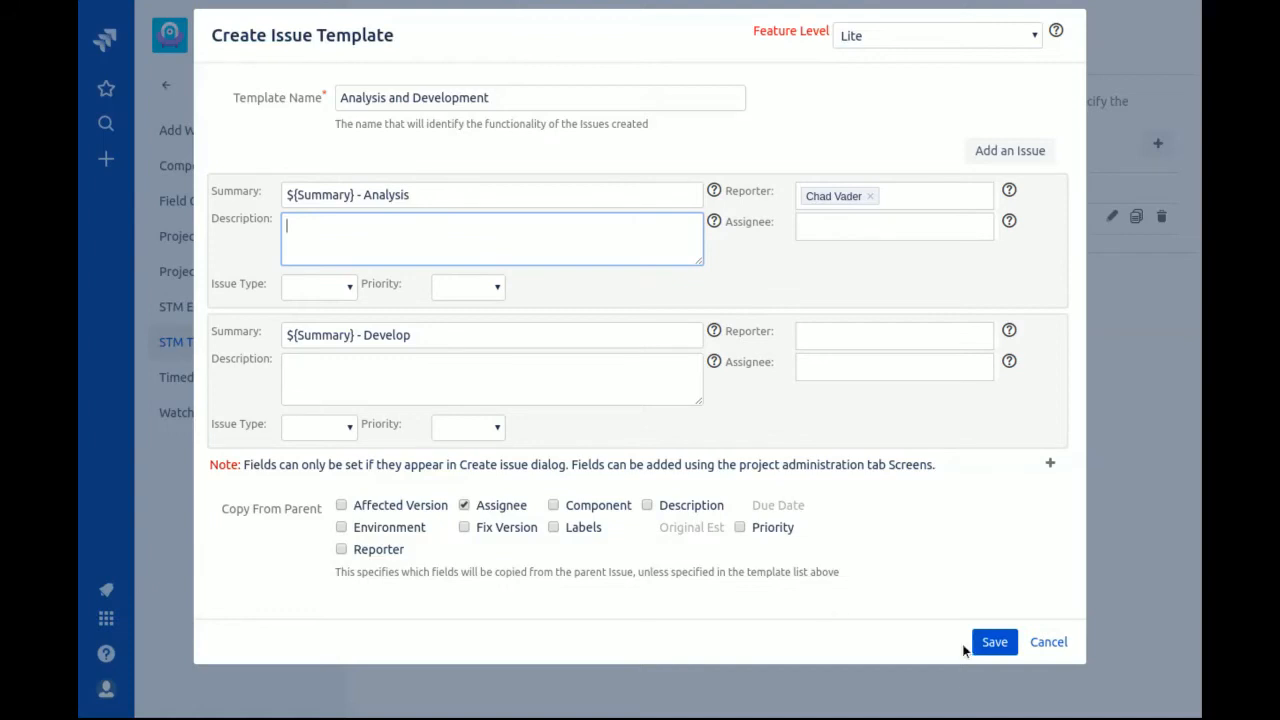
Enter a person's name as the reporter of the Develop issue and save the template
left_click(853, 336)
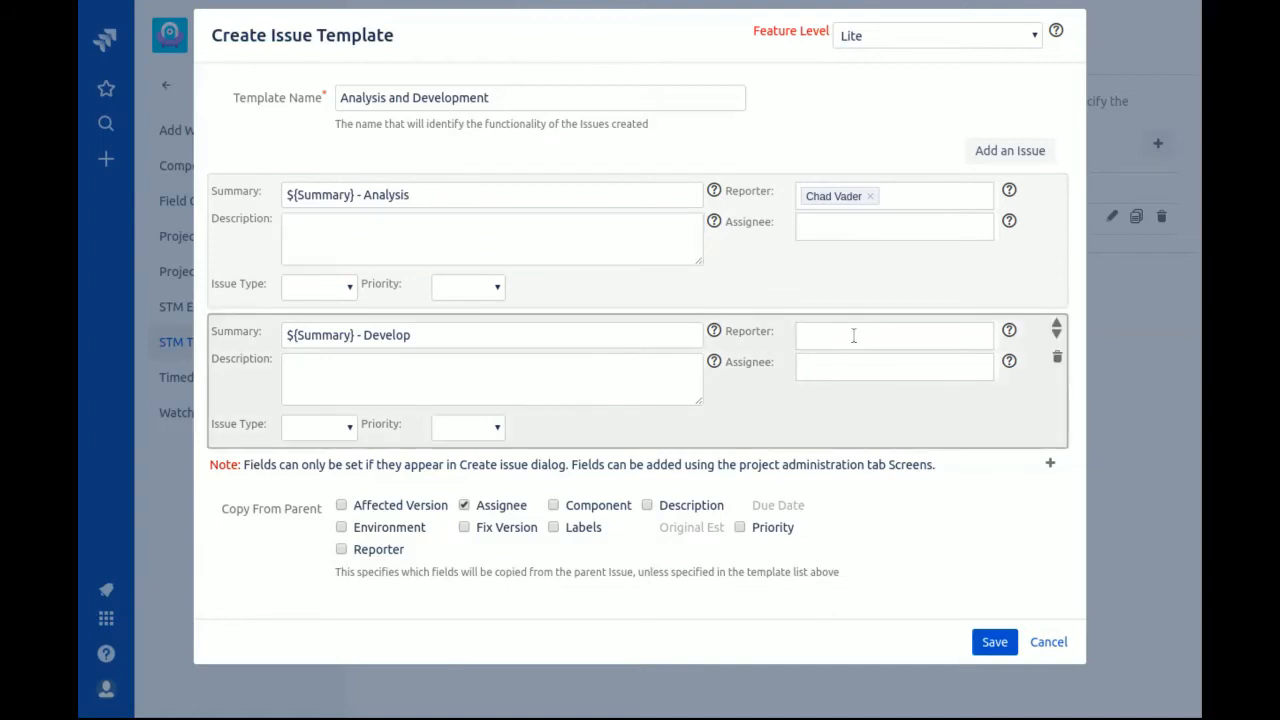
type("pau")
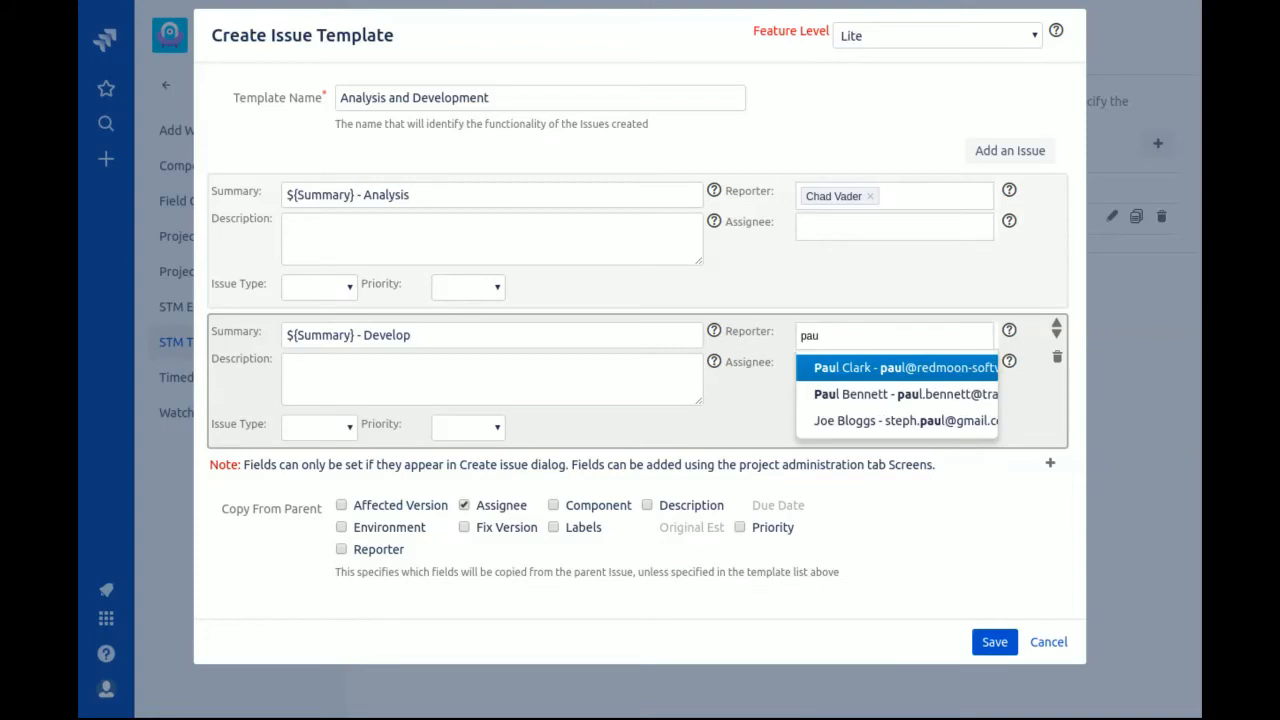
key("Return")
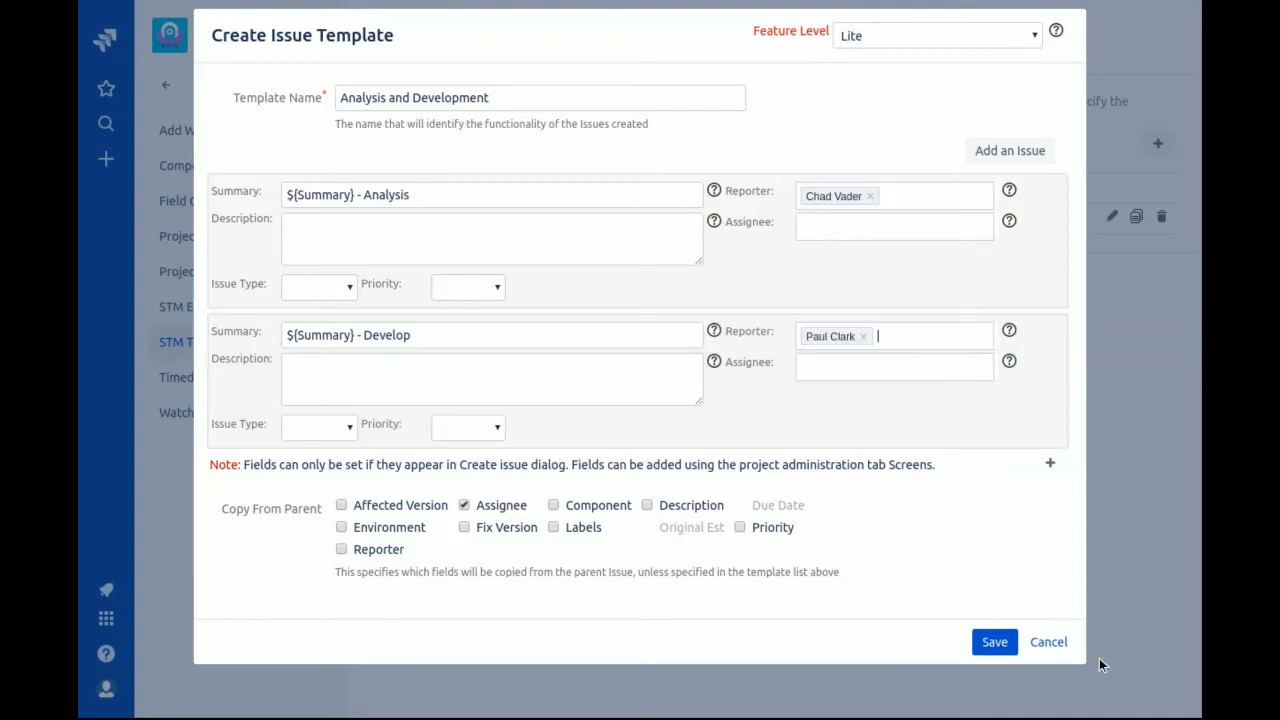
left_click(995, 643)
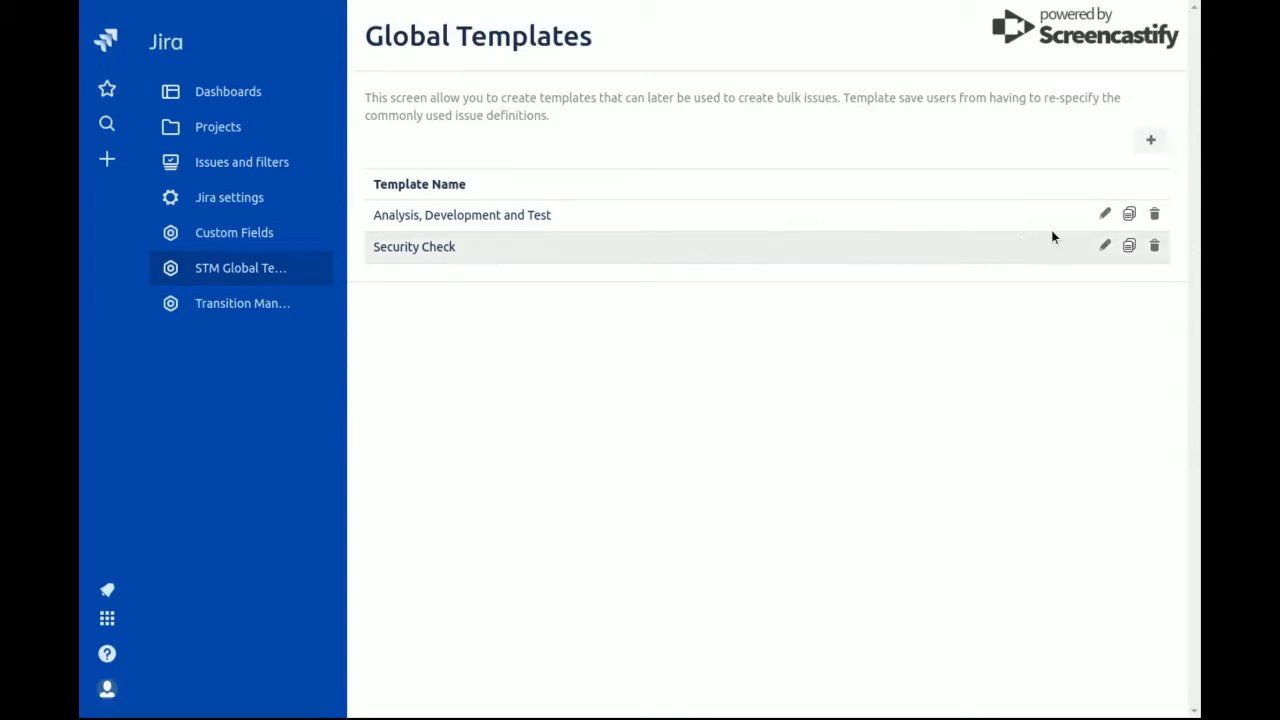
Open the "Analysis, Development and Test" global template and try out its visibility option for bulk creating sub-tasks and epic issues
left_click(1106, 216)
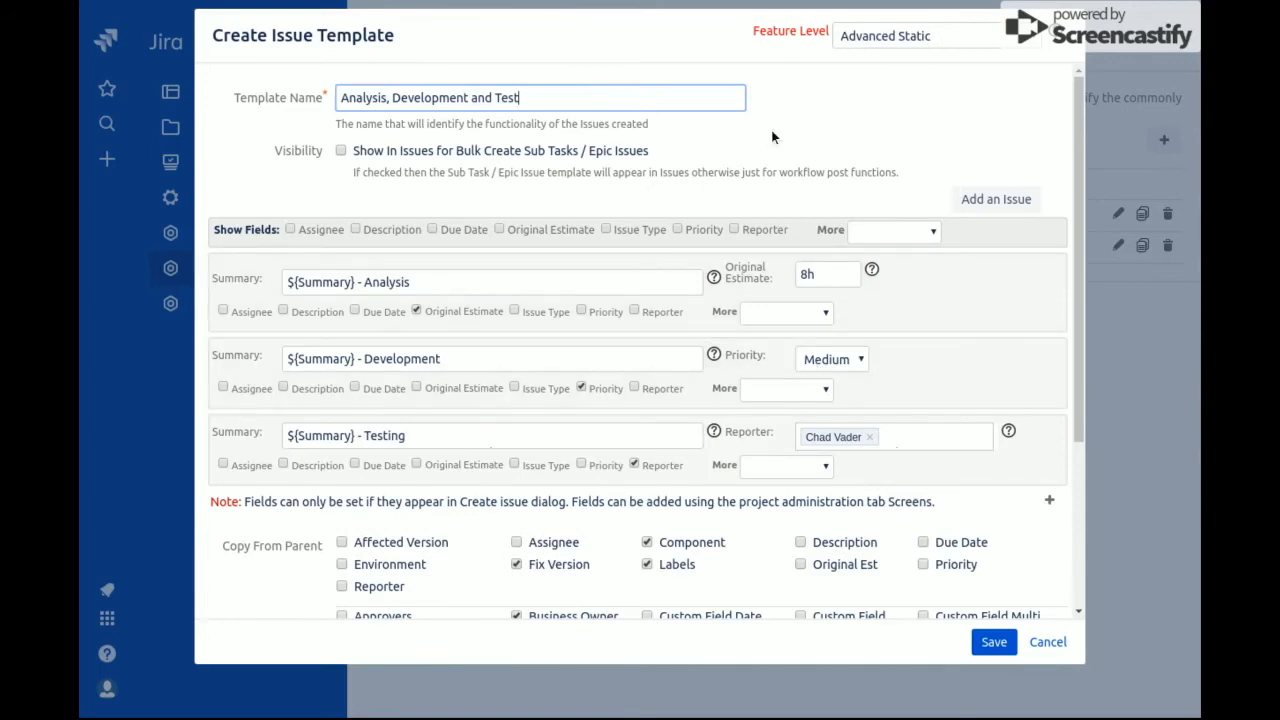
left_click(368, 149)
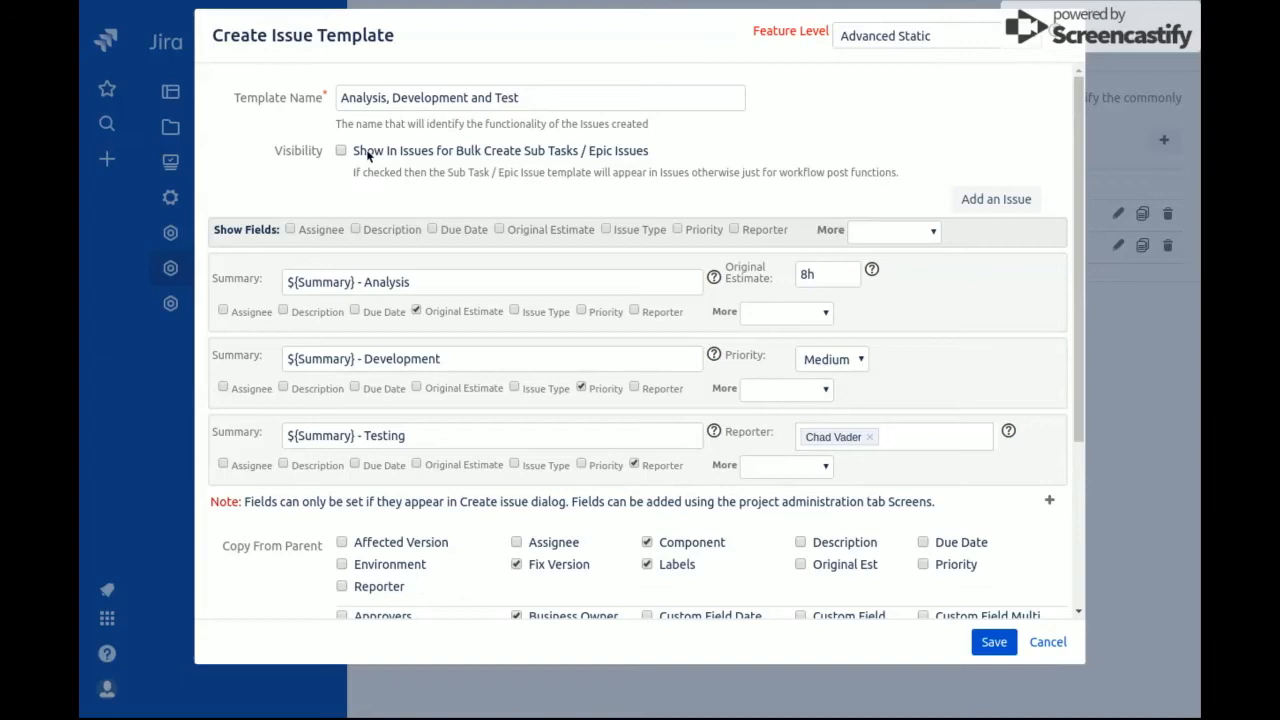
left_click(368, 155)
left_click(368, 155)
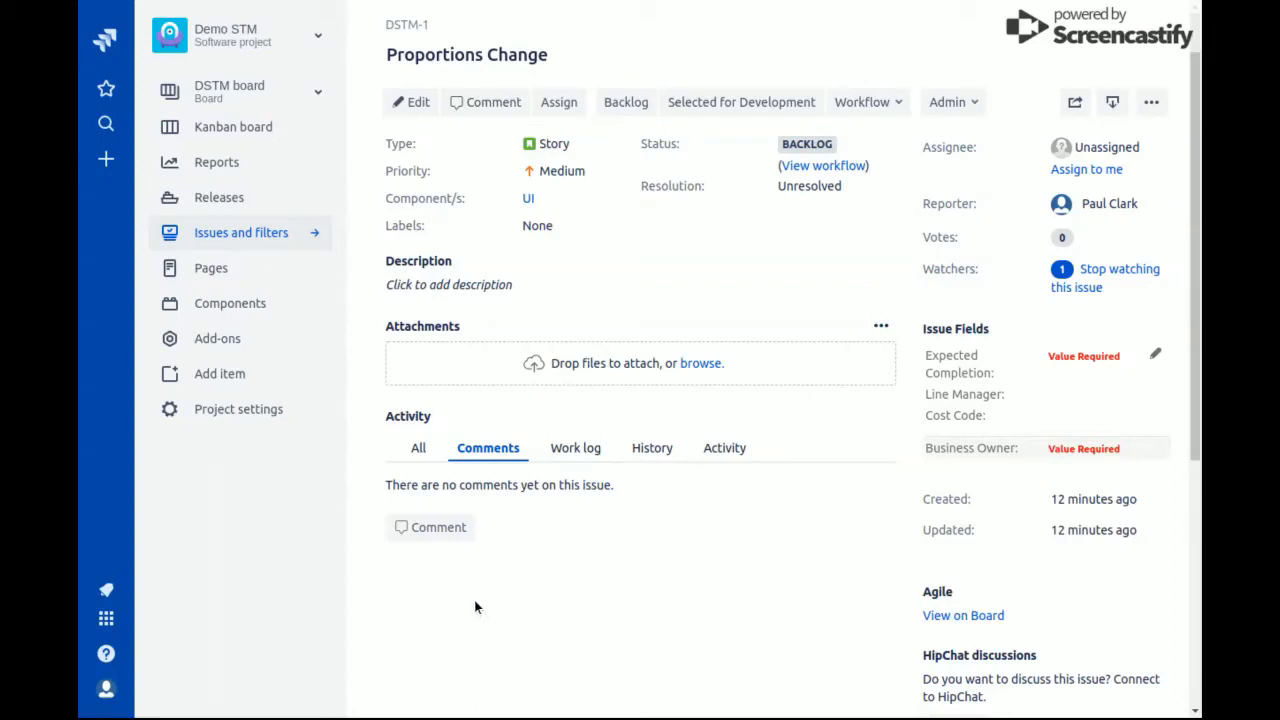
Start creating bulk sub-tasks for the "Proportions Change" issue
left_click(1152, 103)
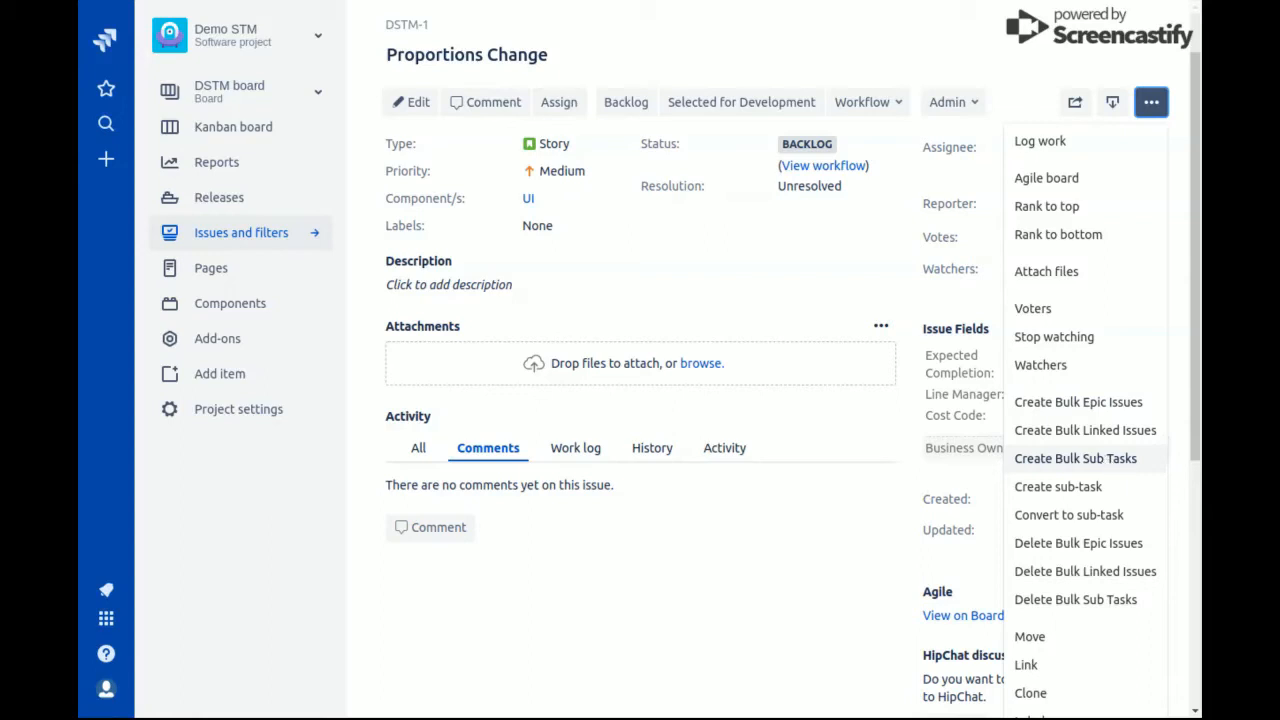
left_click(1112, 459)
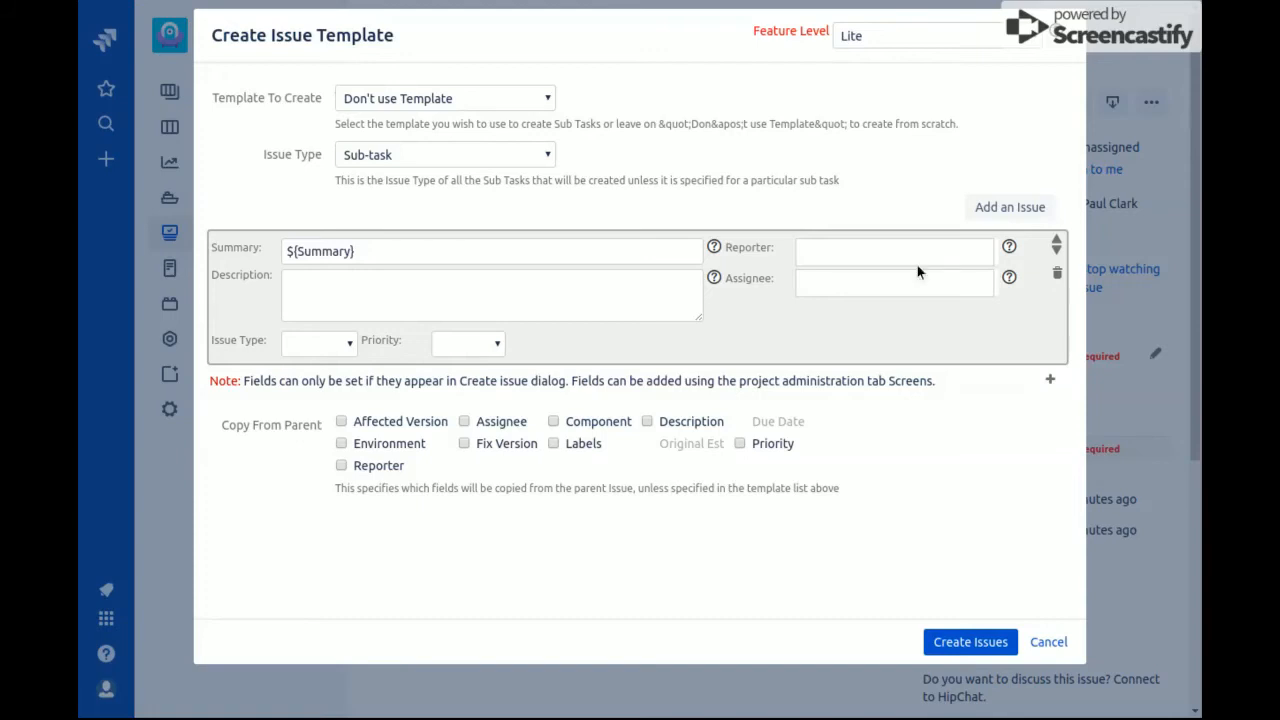
Add two more issues to the bulk sub-task form without using a template
left_click(1010, 207)
left_click(997, 207)
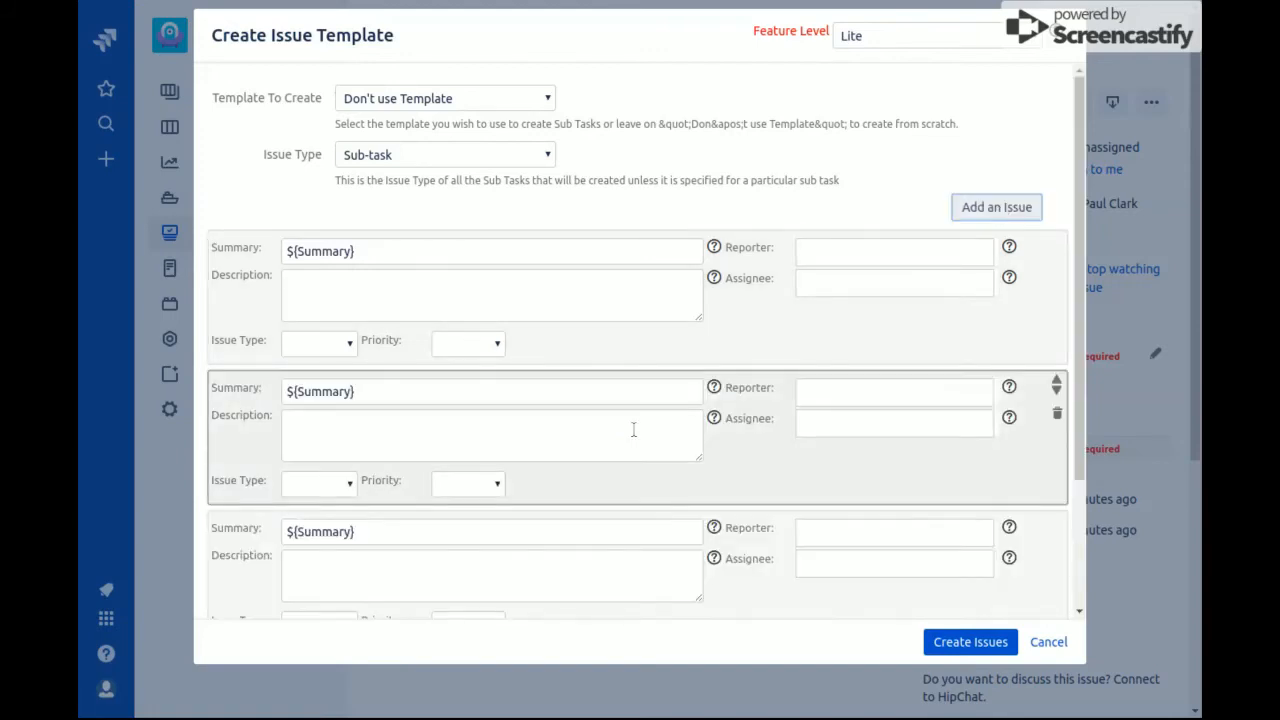
scroll(513, 522, "down", 1)
scroll(512, 522, "down", 1)
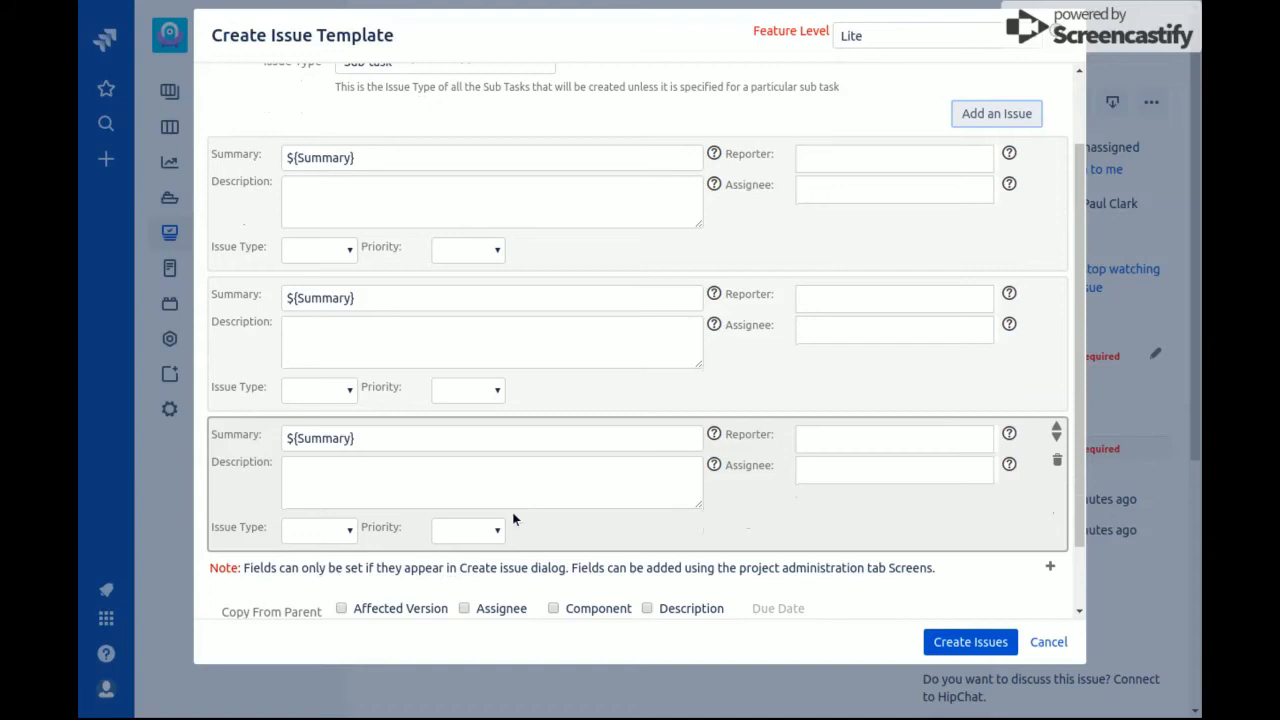
scroll(513, 520, "up", 1)
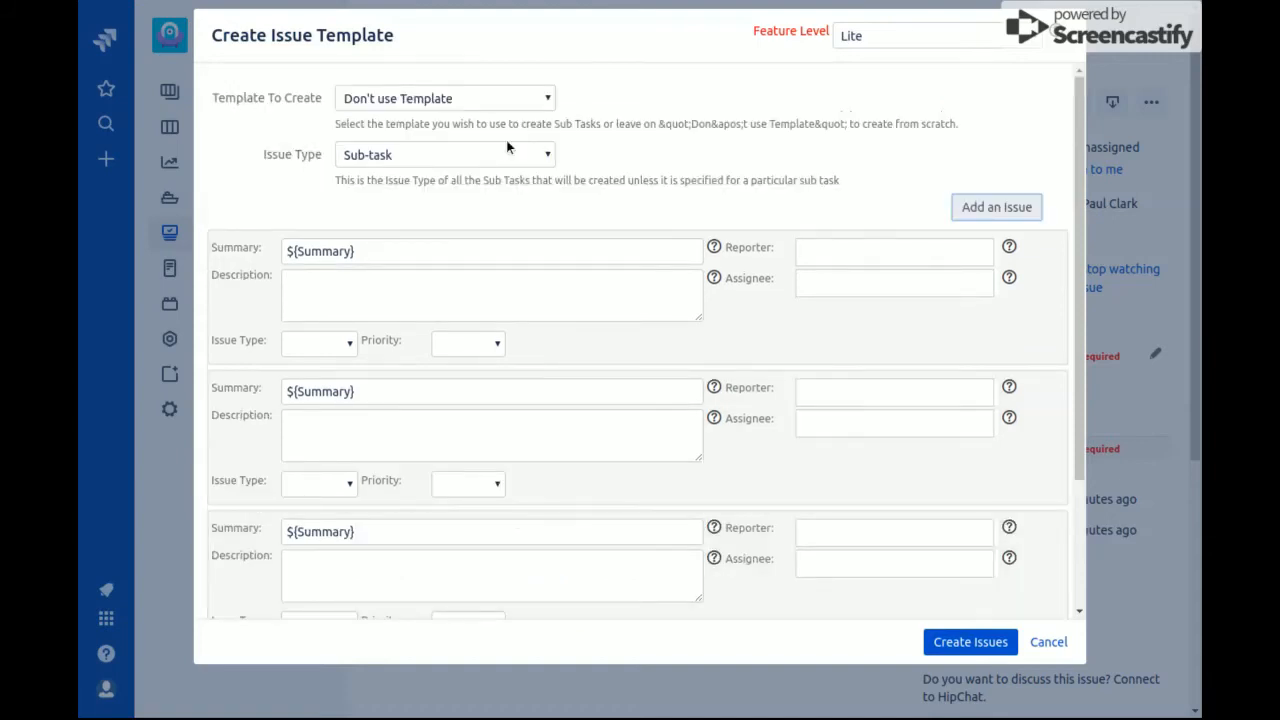
Load the "Develop and Test" template with the Reporter field shown, and enter a person as the Develop issue's reporter
left_click(507, 104)
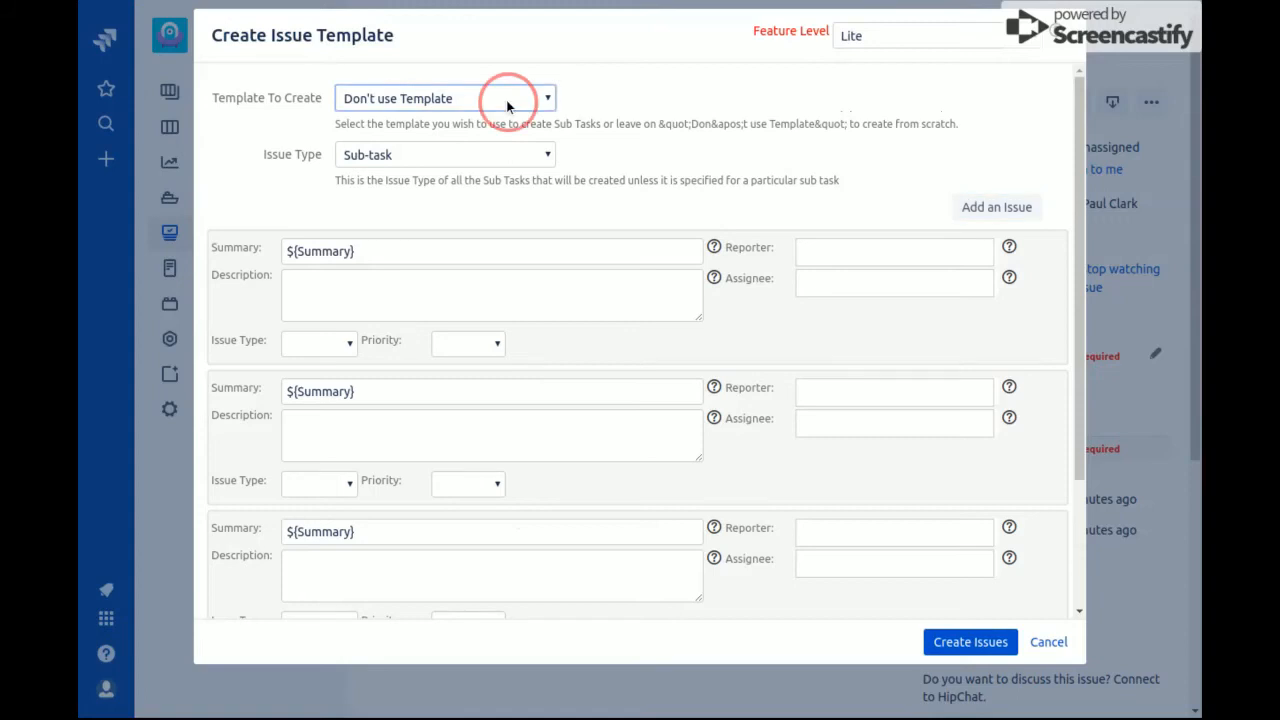
left_click(520, 158)
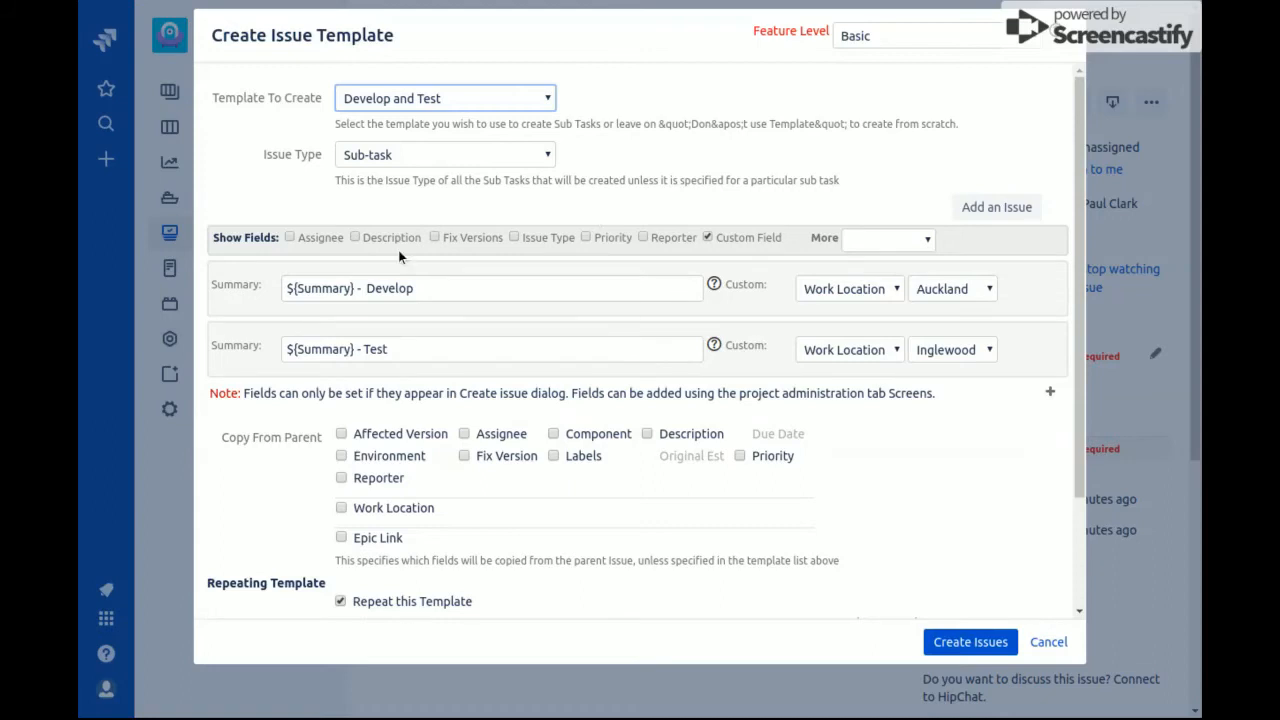
left_click(668, 241)
left_click(894, 284)
type("cha")
key("Return")
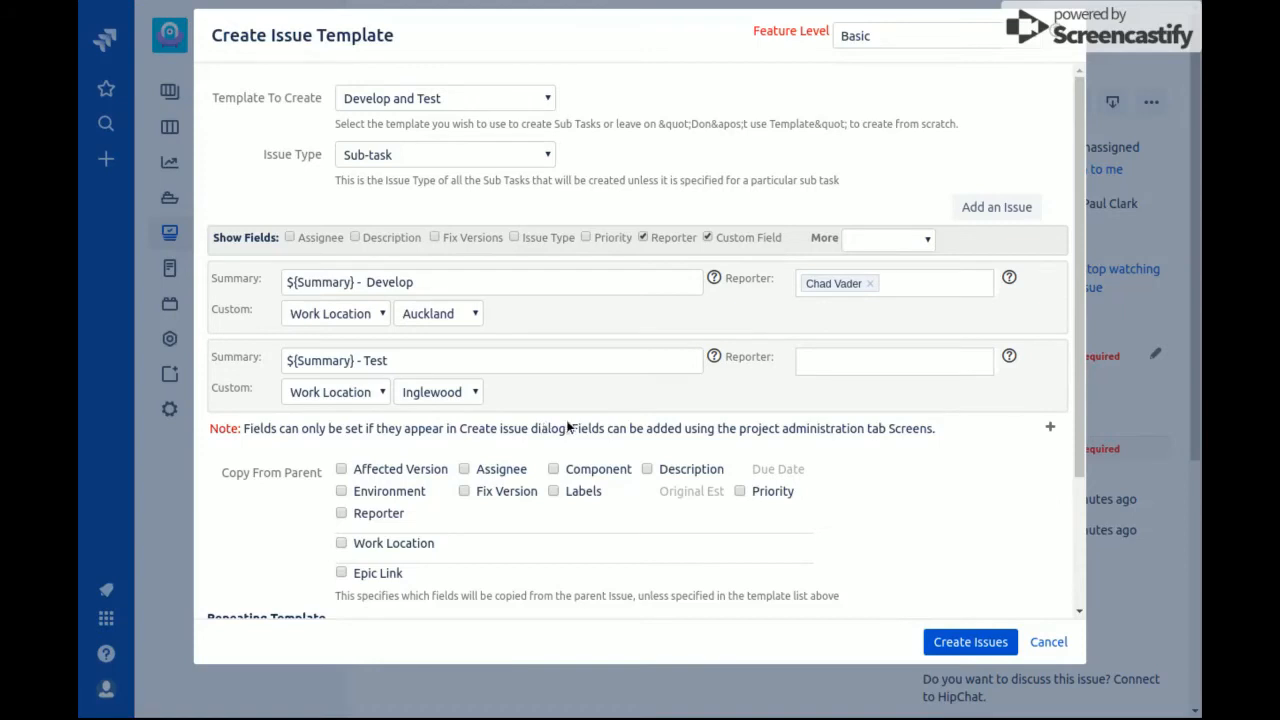
Have Component copied from the parent and turn off repeating of the template
left_click(586, 474)
scroll(811, 559, "down", 1)
scroll(811, 565, "down", 3)
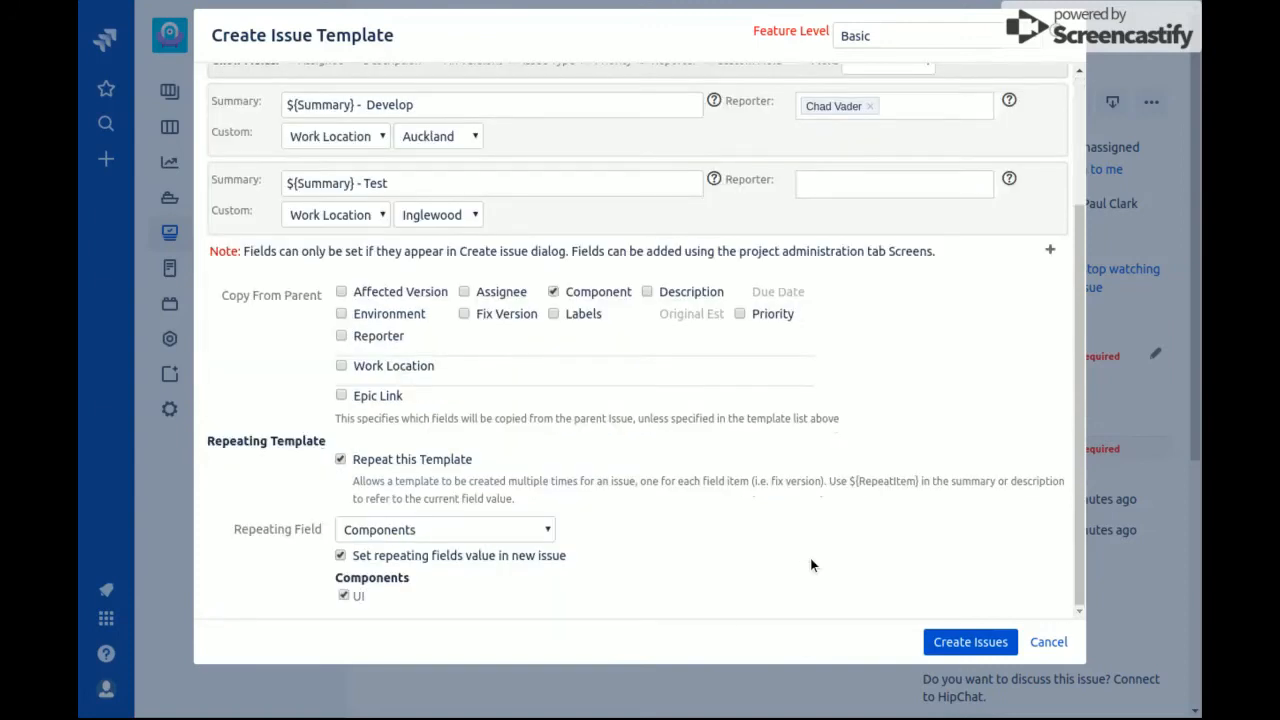
left_click(342, 460)
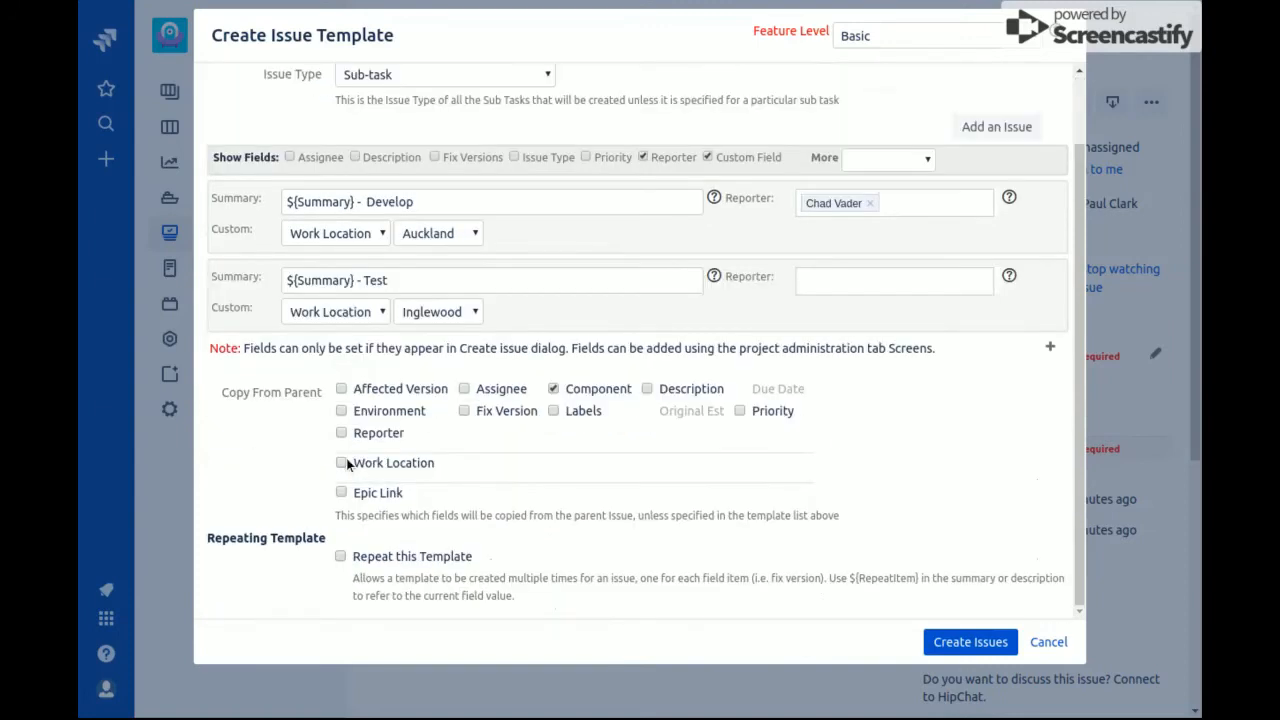
scroll(816, 505, "up", 2)
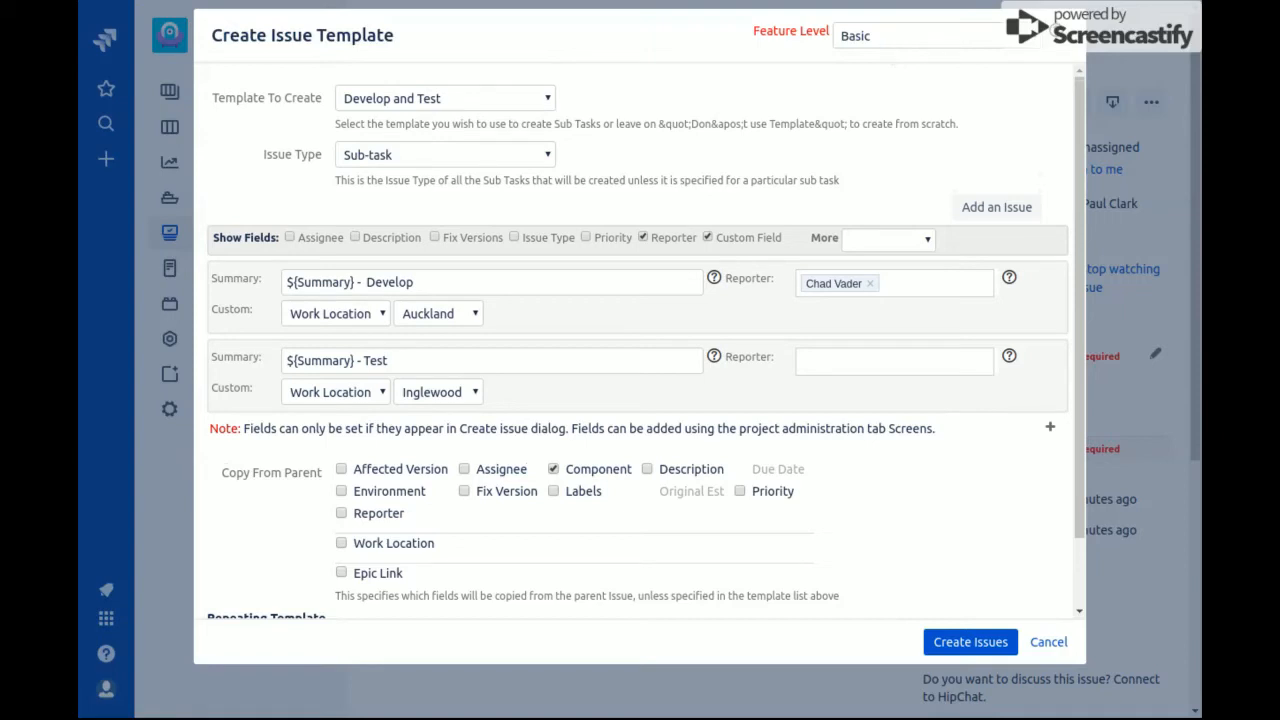
Keep the "Develop and Test" template and the Sub-task issue type, and create the issues
left_click(217, 107)
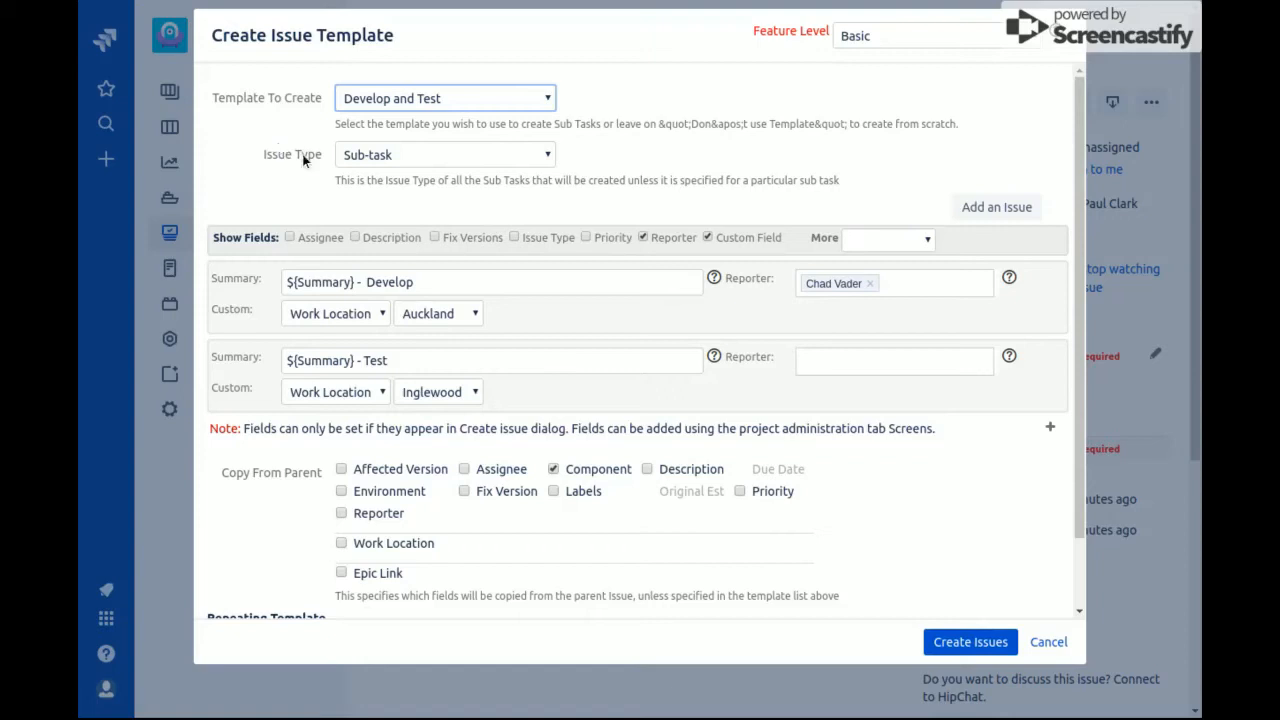
left_click(532, 162)
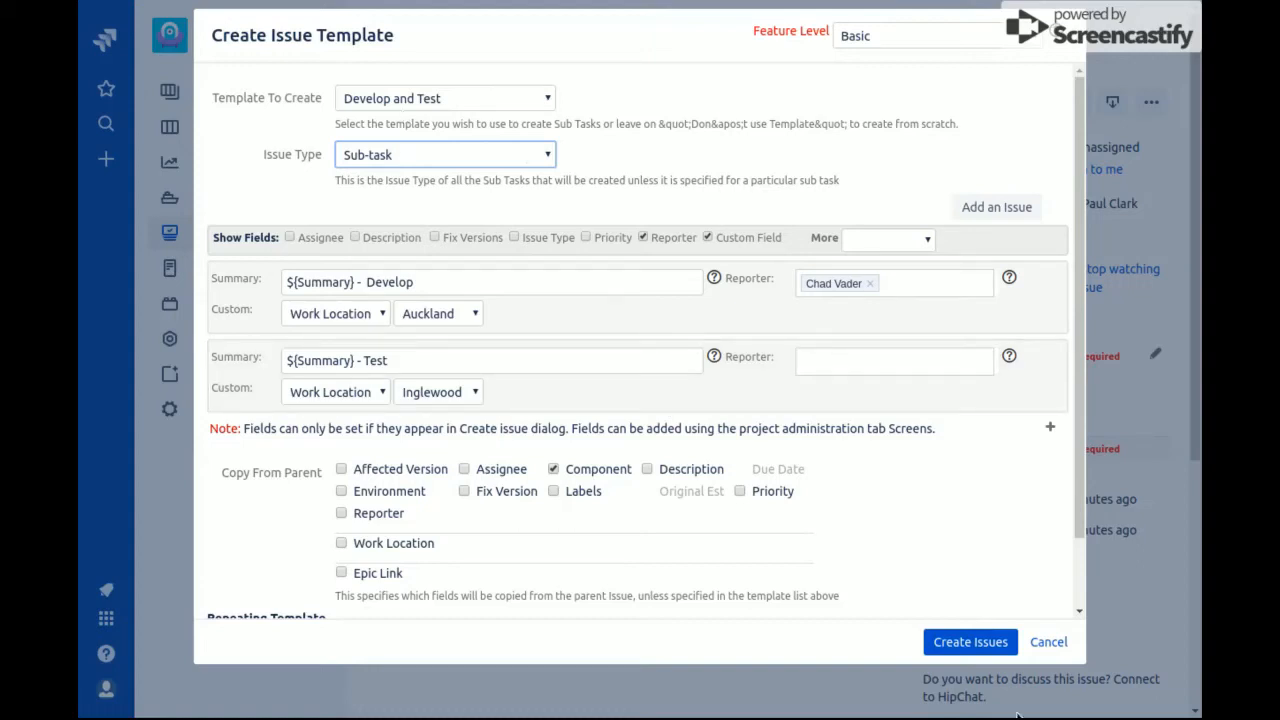
left_click(968, 642)
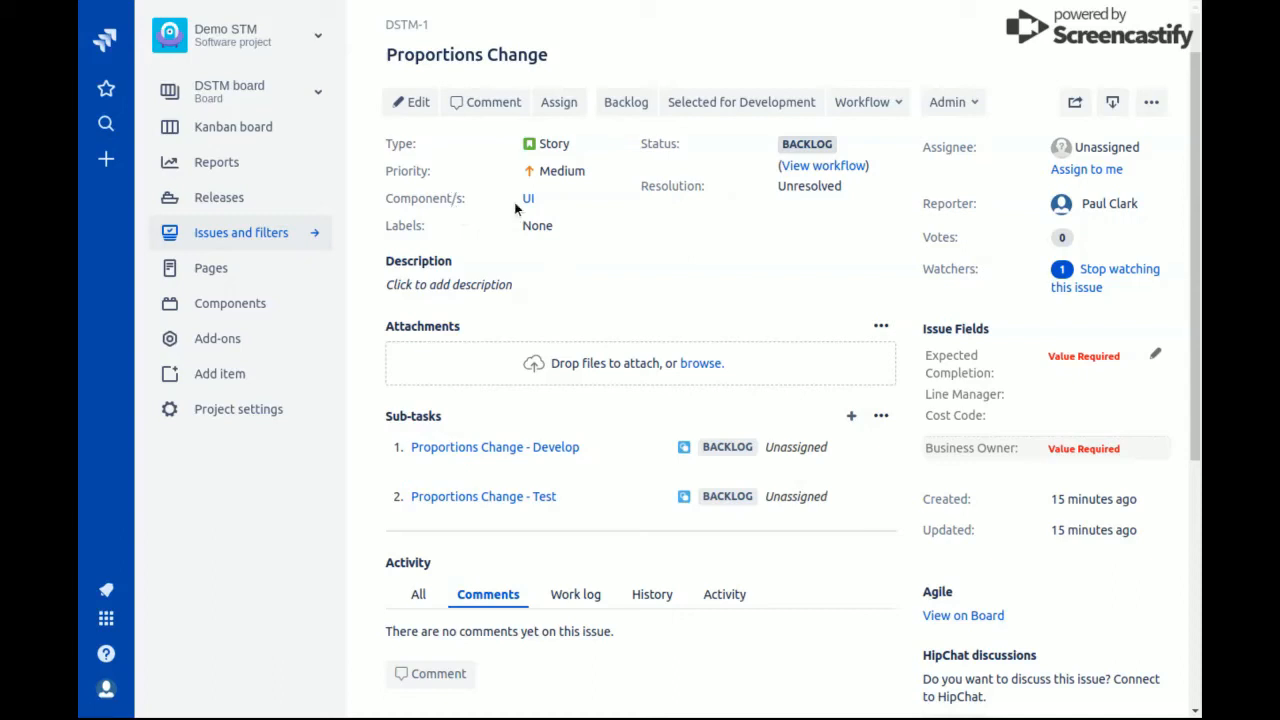
Check the fields of the "Proportions Change - Develop" sub-task and return to the parent issue
left_click(544, 458)
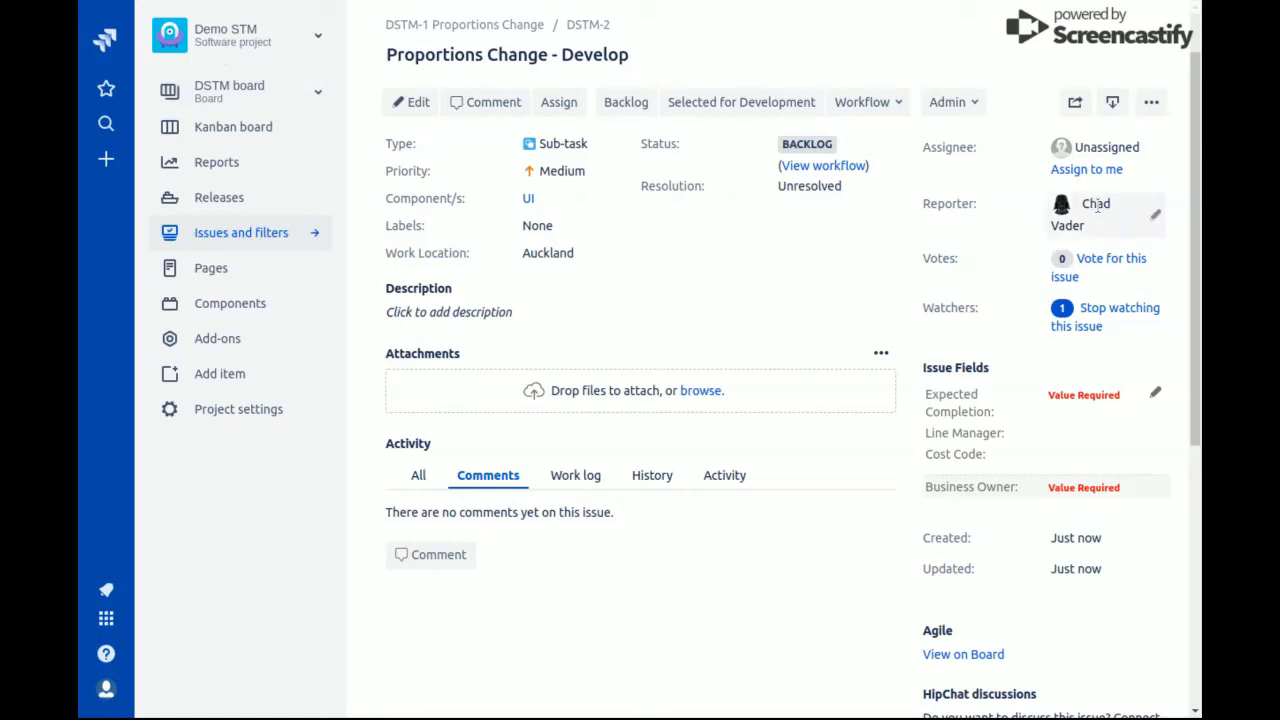
left_click(127, 7)
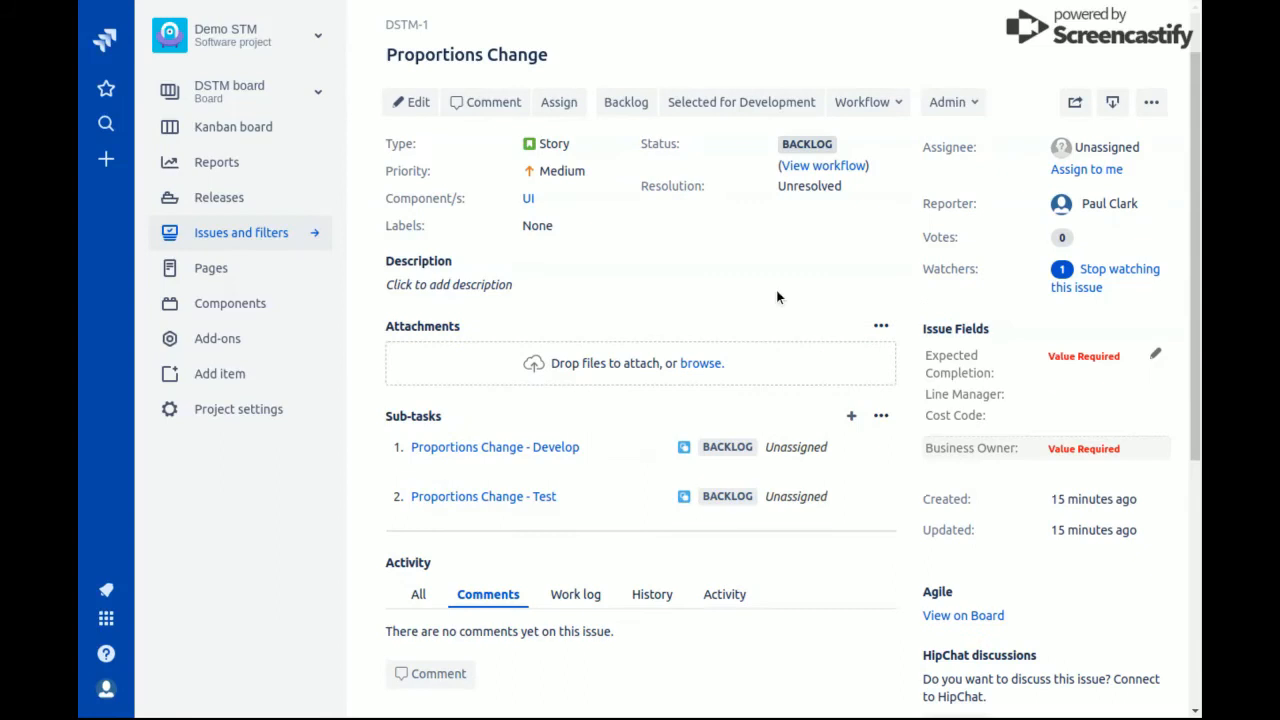
Examine the bulk linked issue creation form for Proportions Change, including its Link Type field, and close it without creating issues
left_click(1152, 103)
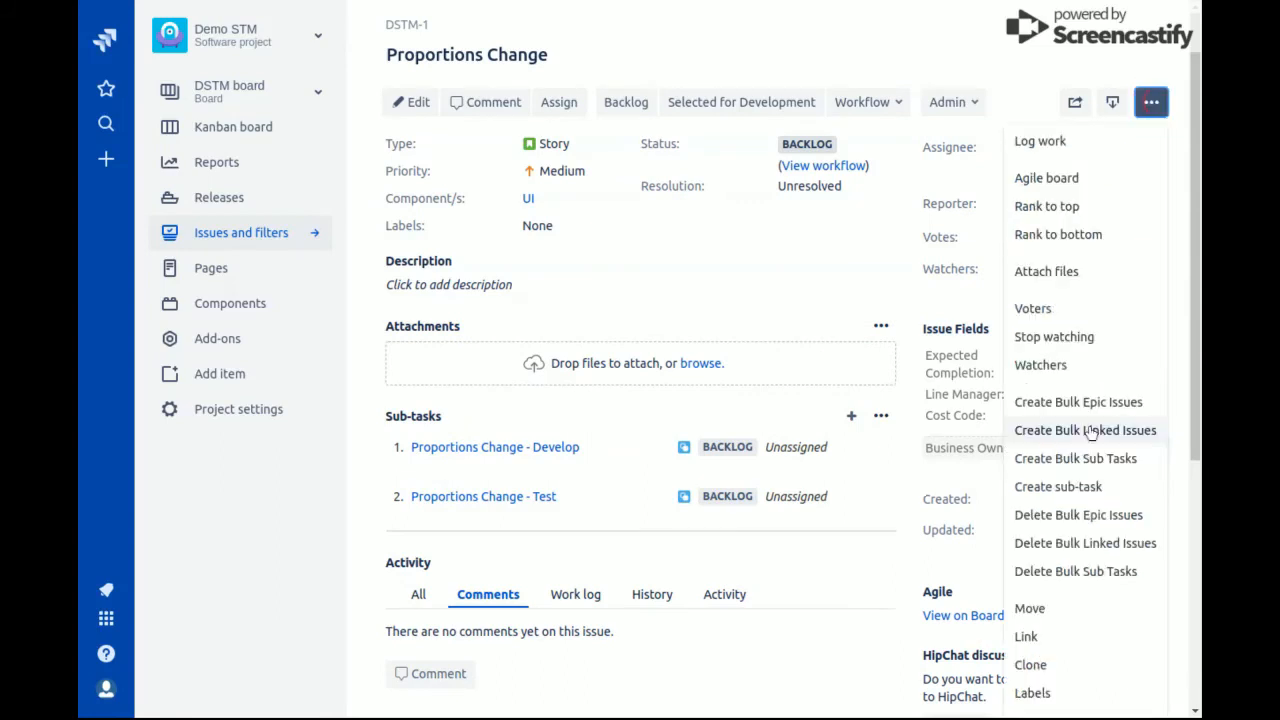
left_click(1083, 429)
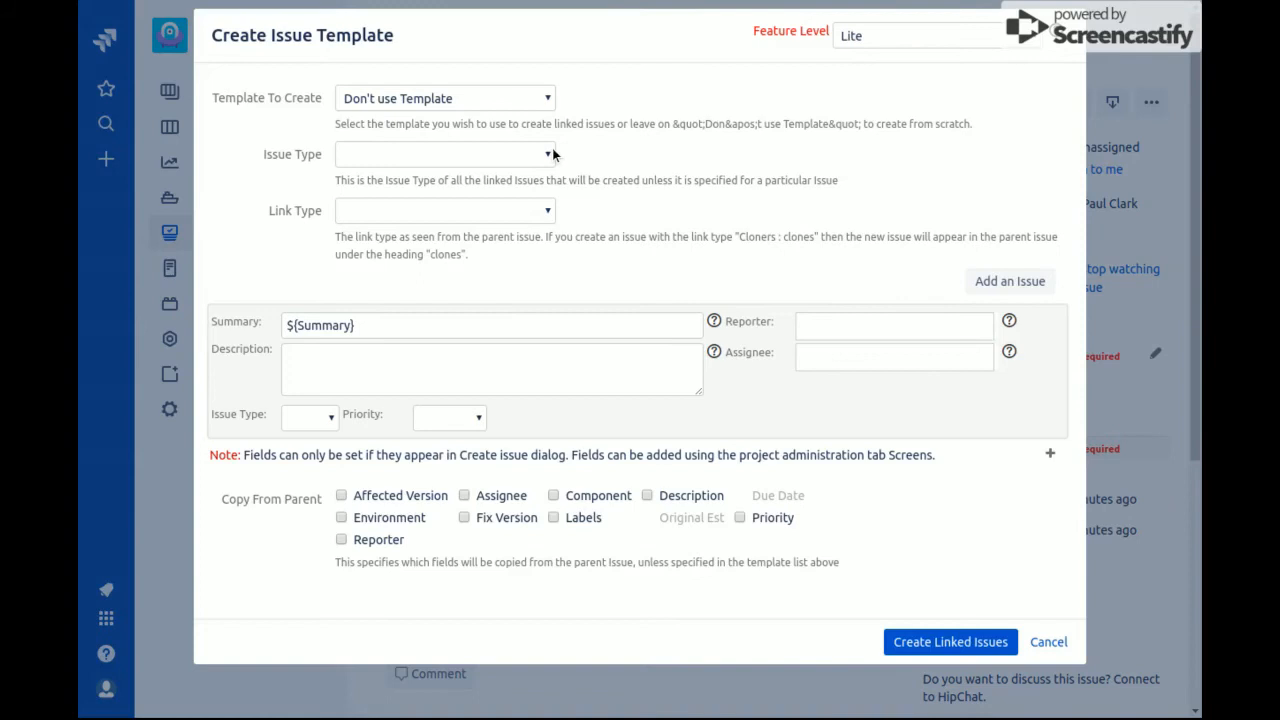
left_click(548, 213)
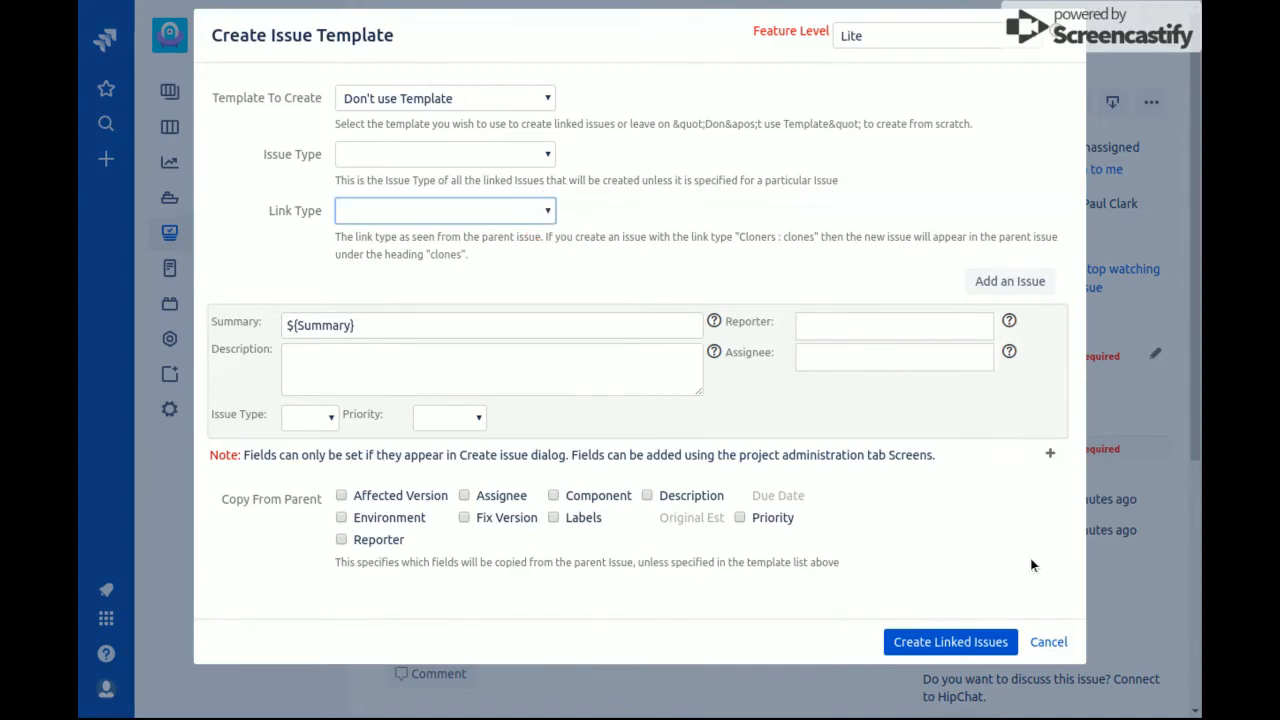
left_click(1178, 289)
Try to bulk create epic issues from the Proportions Change story and close the dialog
left_click(1148, 110)
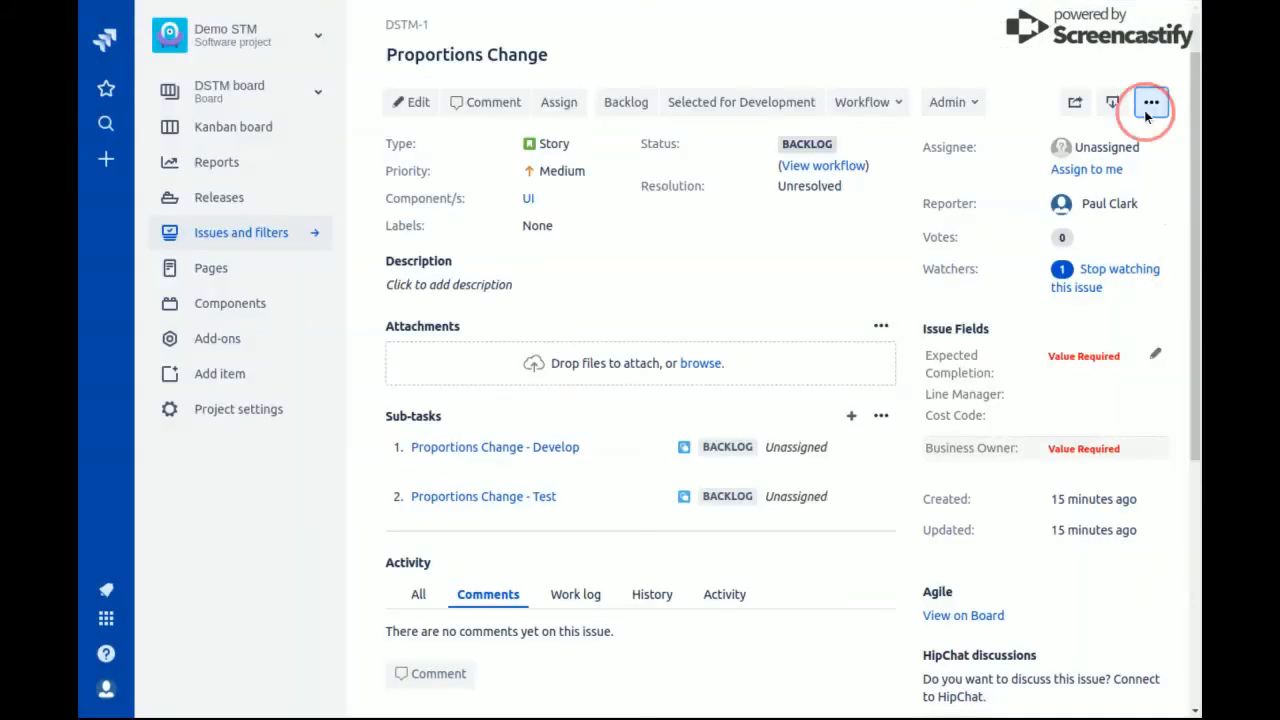
left_click(1056, 401)
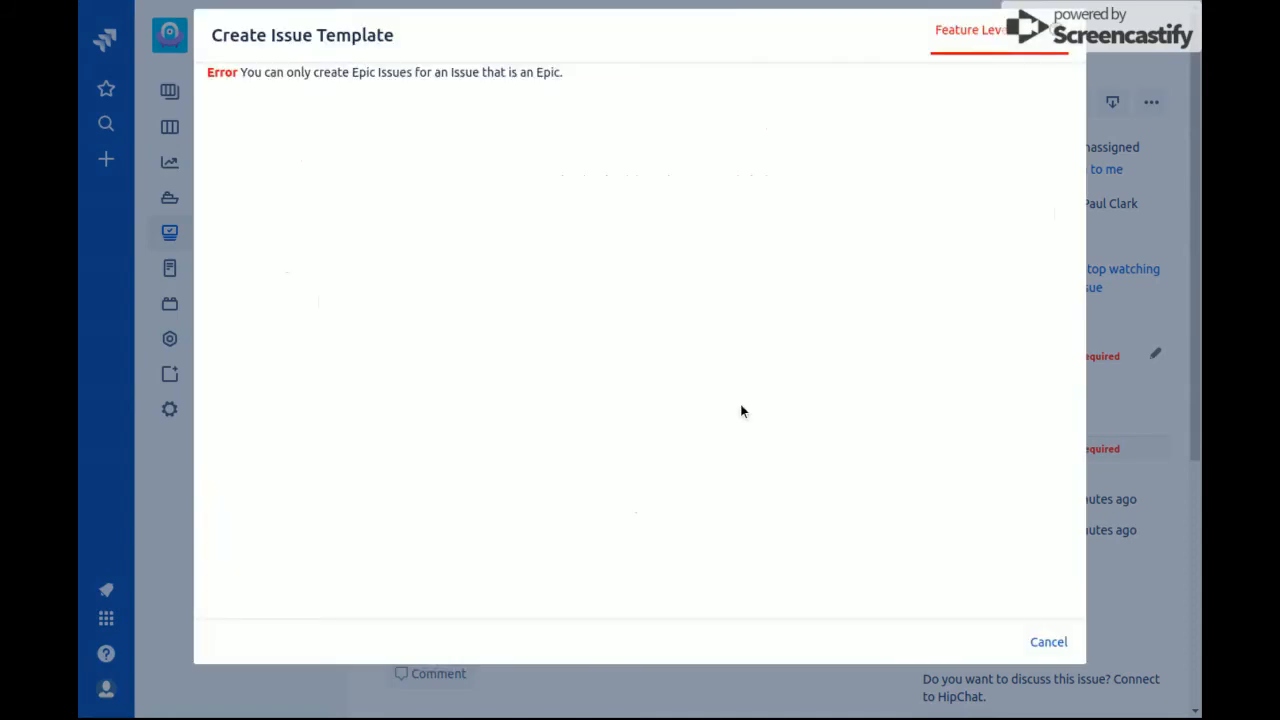
left_click(1047, 645)
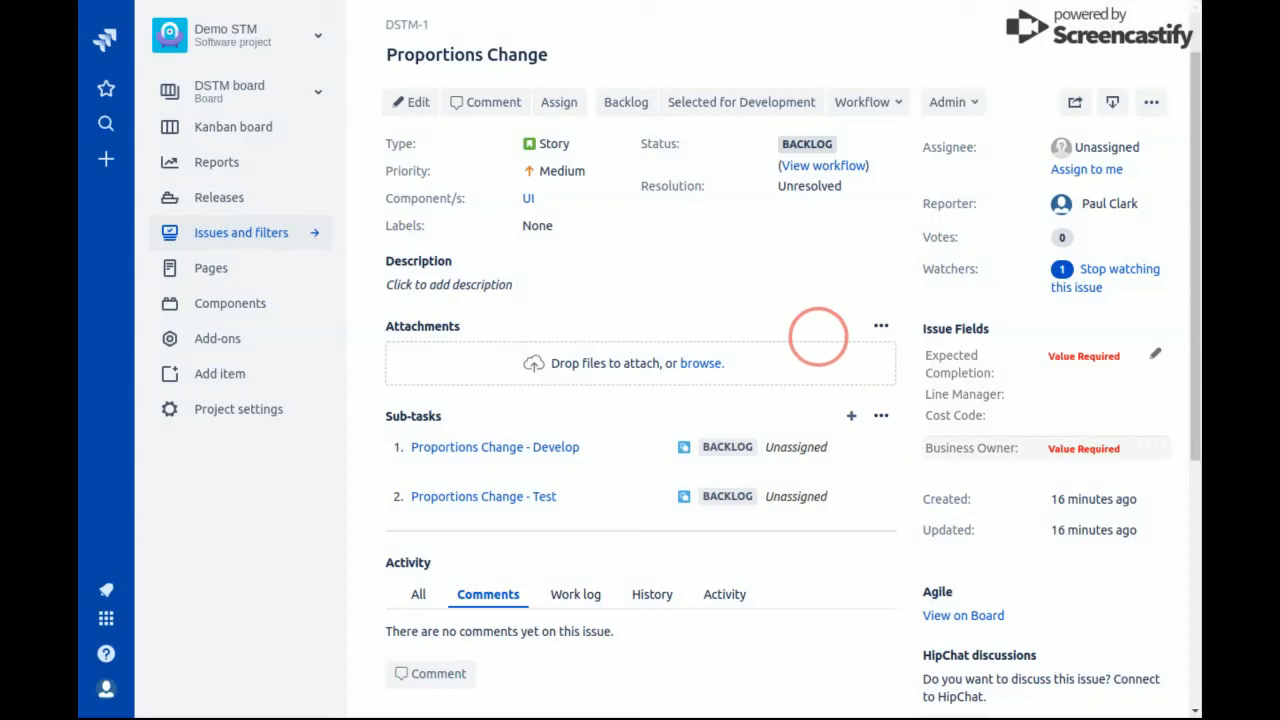
Open bulk sub-task deletion for Proportions Change, mark the Develop sub-task, and cancel without deleting anything
left_click(1152, 106)
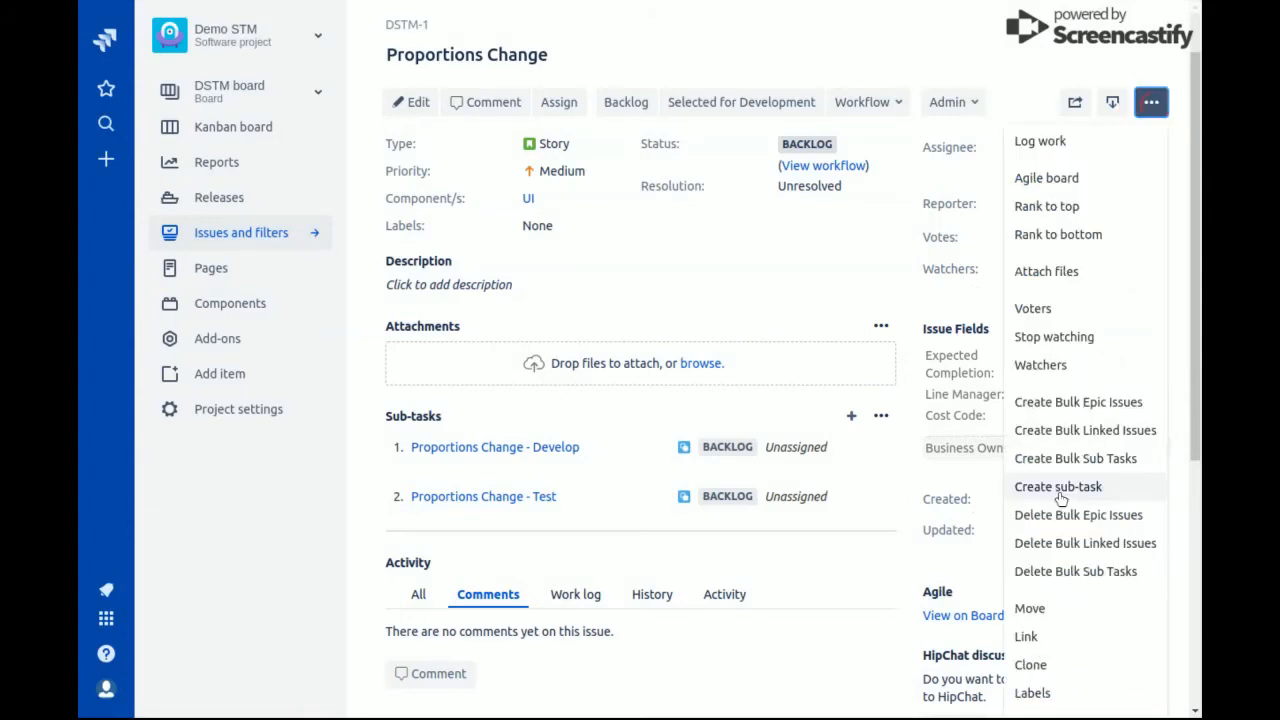
left_click(1069, 572)
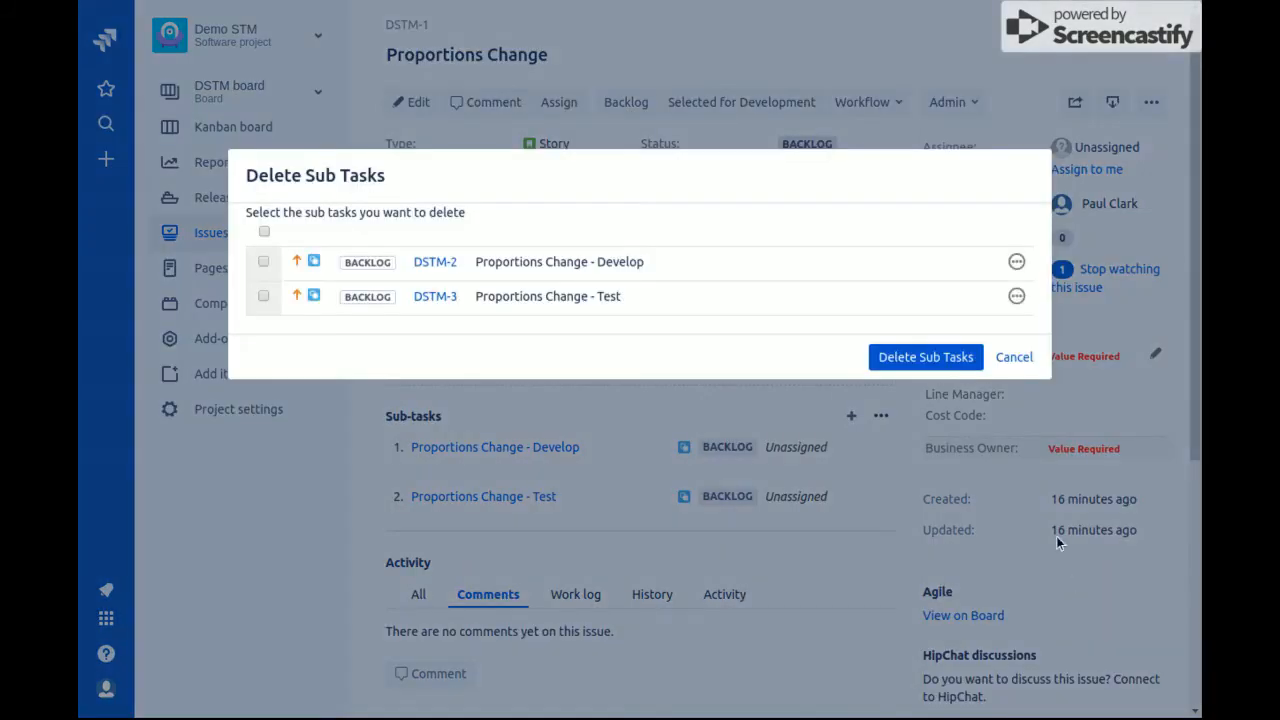
left_click(276, 262)
left_click(1012, 358)
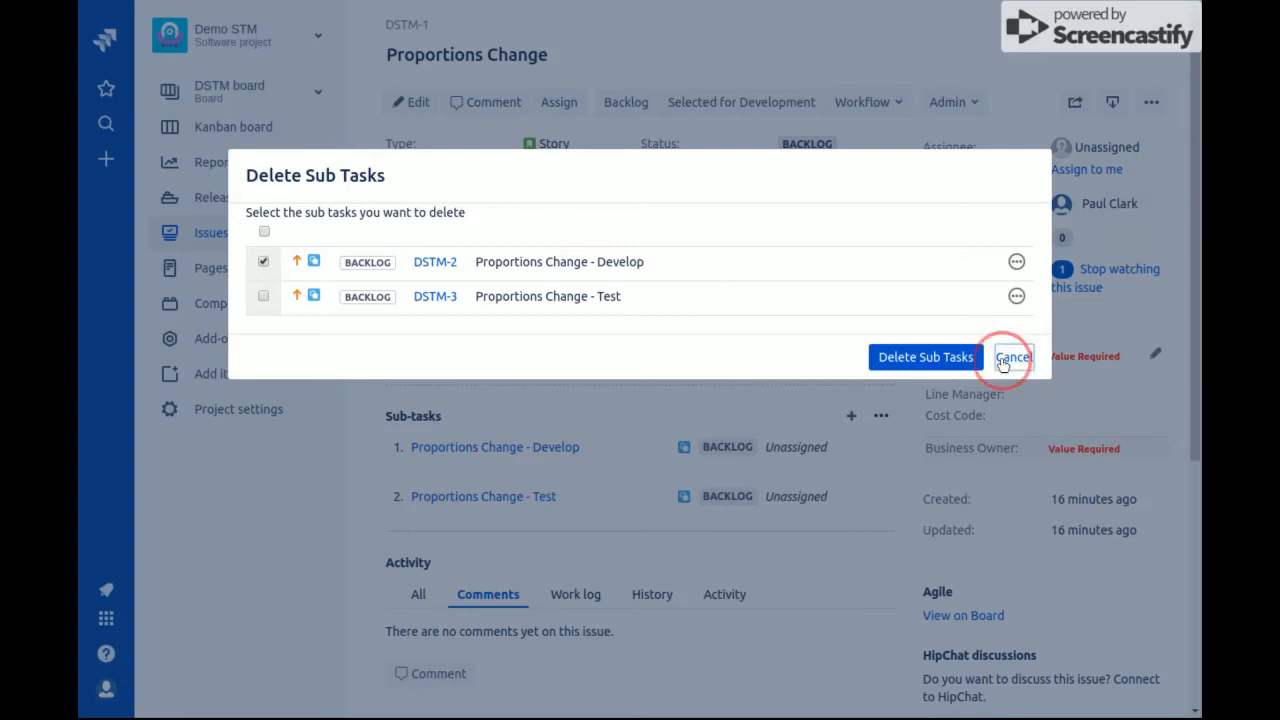
Add an enabled STM executor named "Create Develop and Test issues" and continue to its trigger settings
left_click(1080, 187)
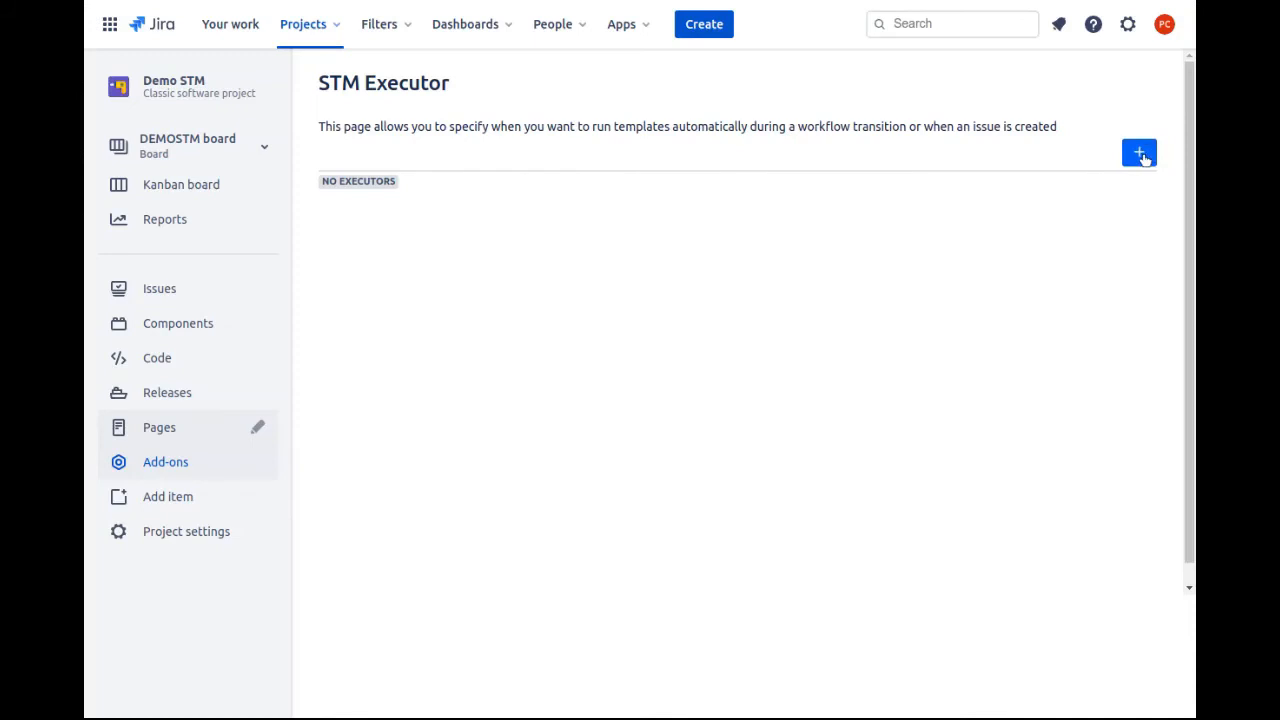
left_click(1140, 153)
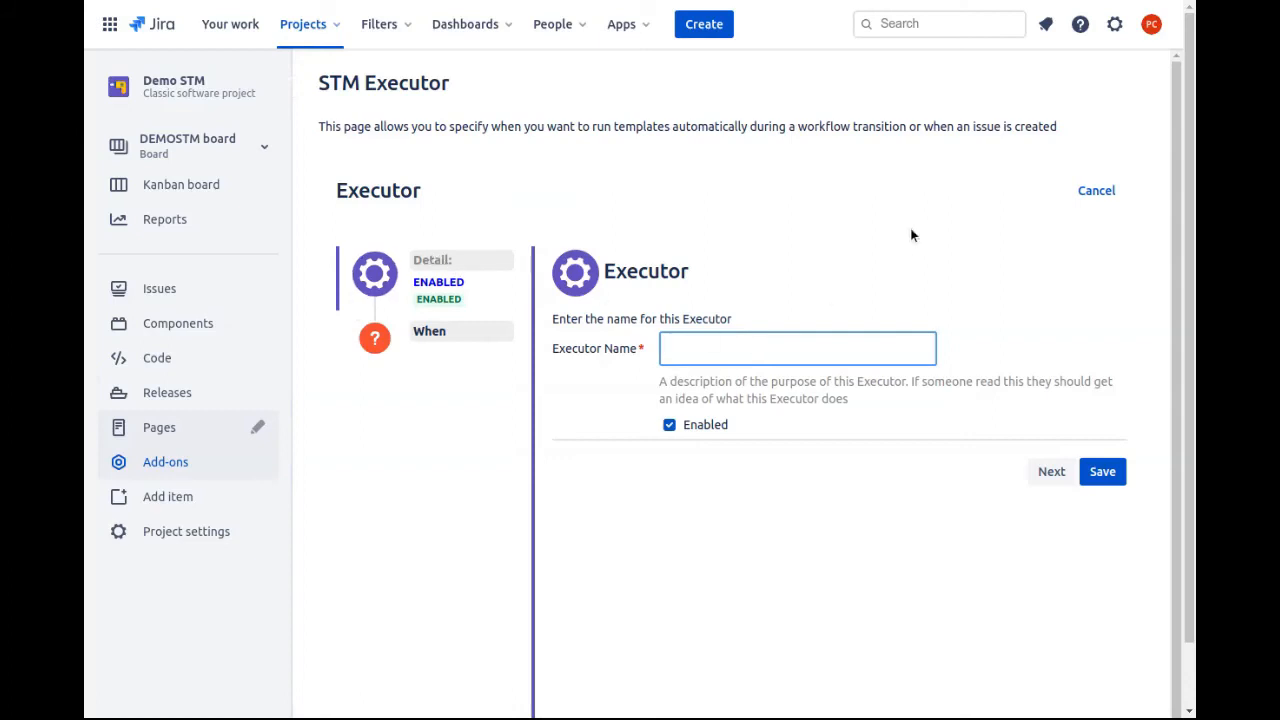
type("Create")
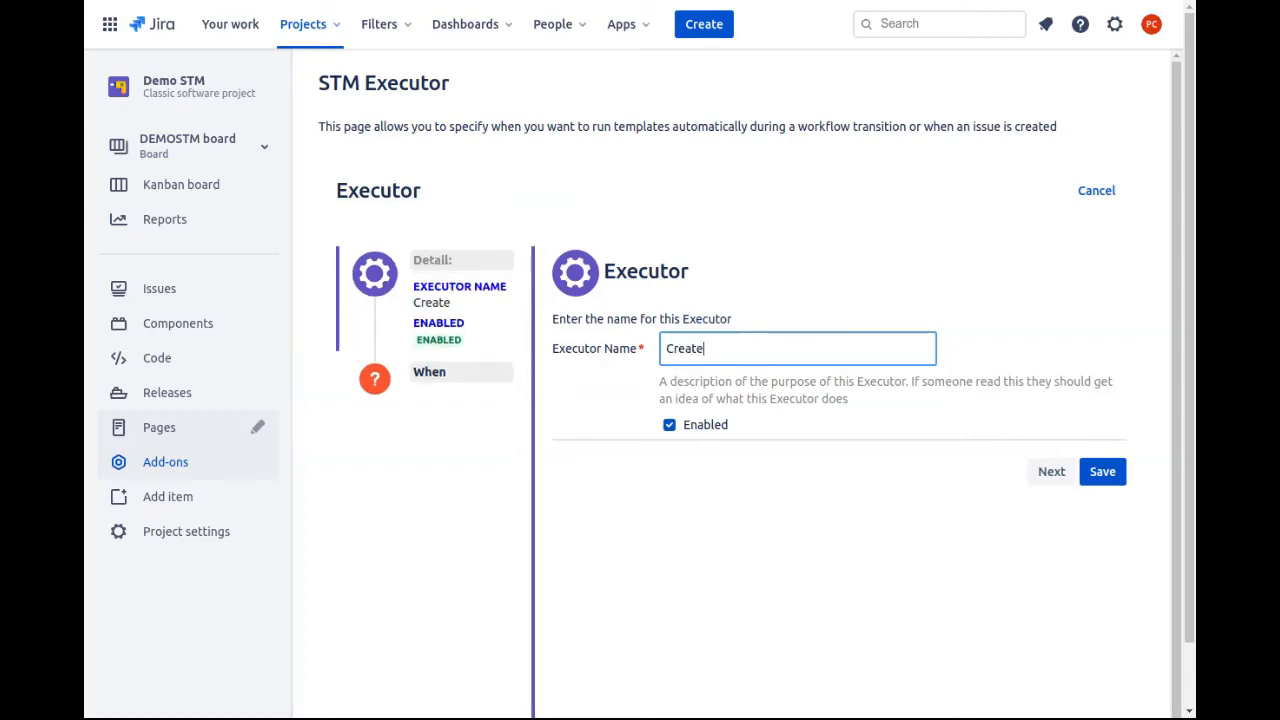
type(" Deve;o")
key("BackSpace")
key("BackSpace")
type("lop and")
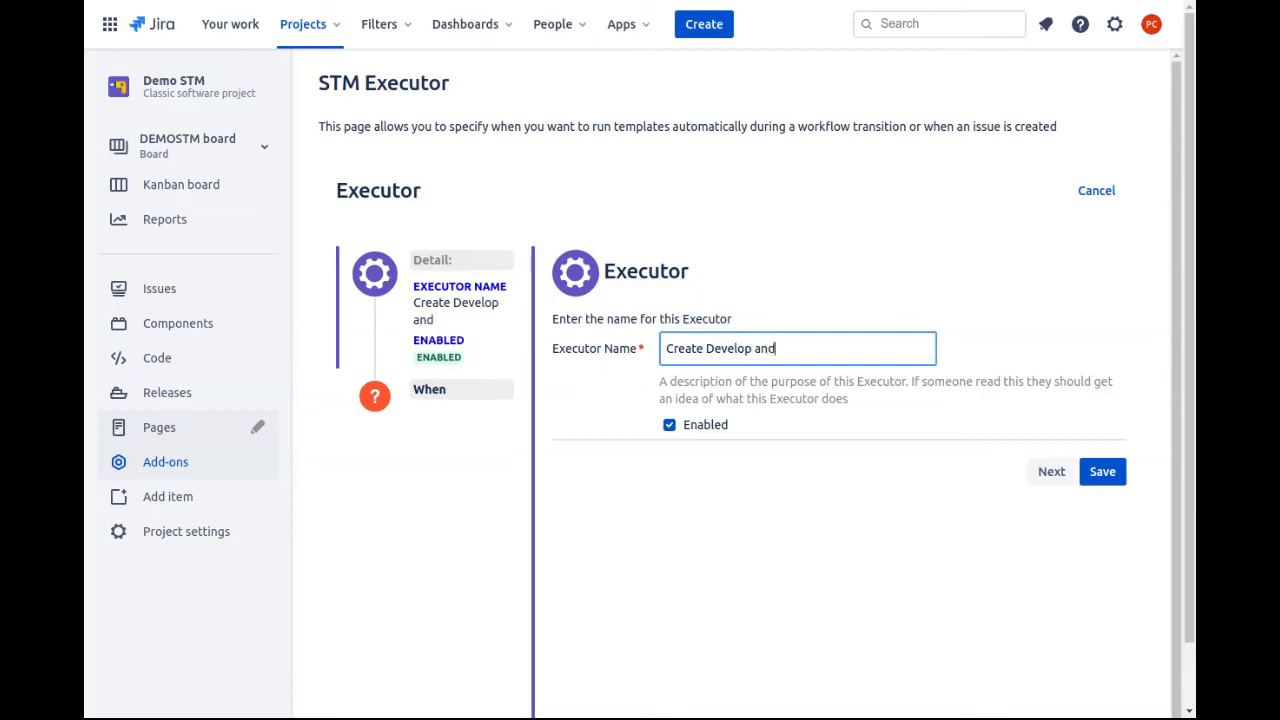
type(" Test issues")
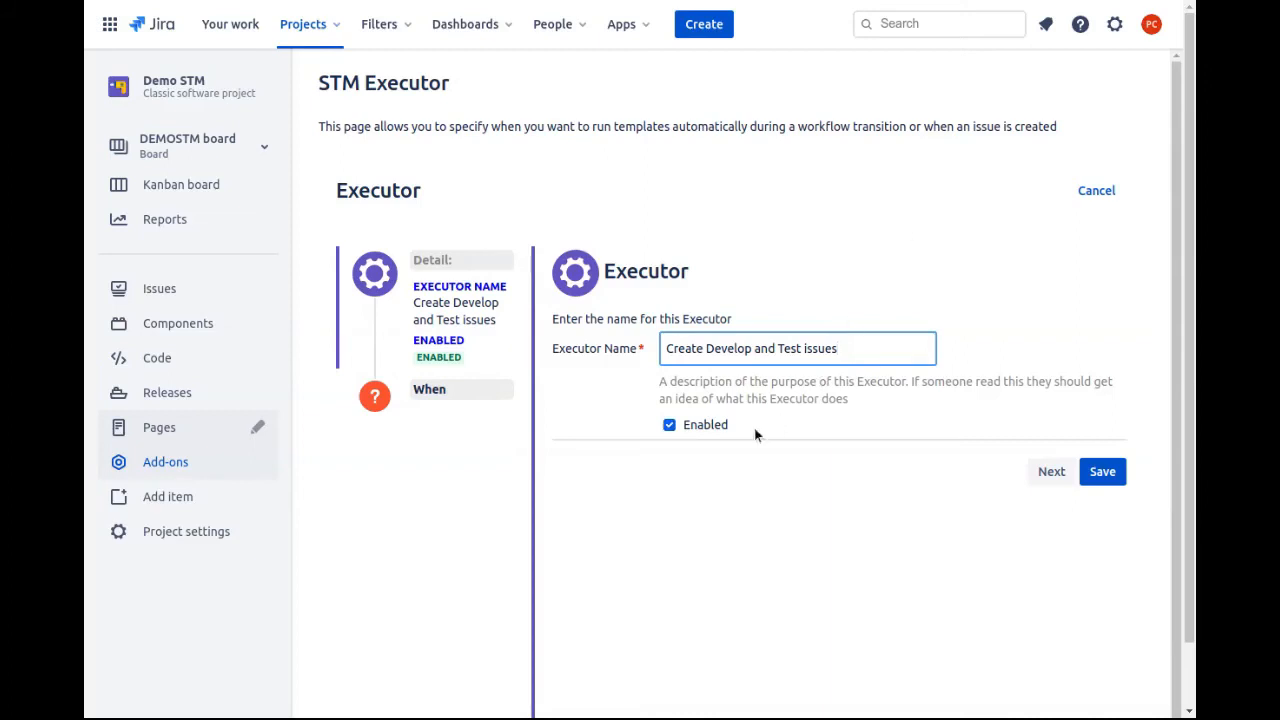
left_click(1050, 472)
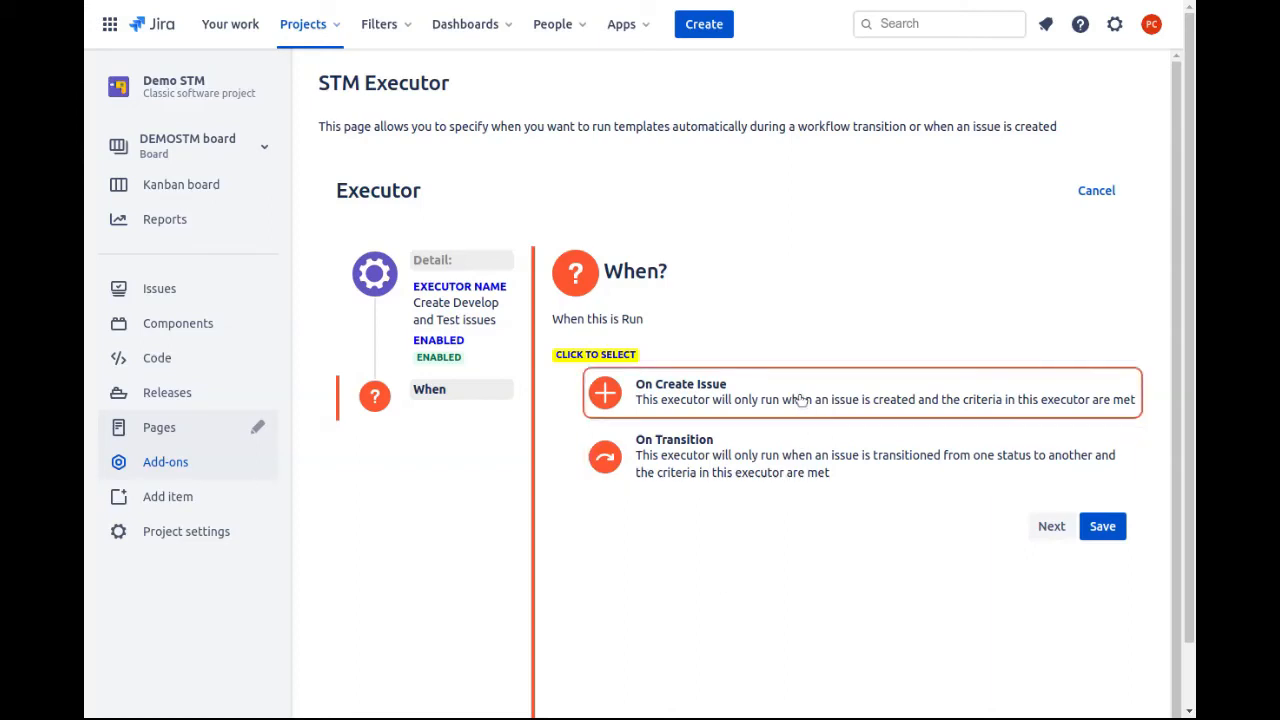
Set the executor to run On Transition, from status Backlog to status In Progress
left_click(832, 470)
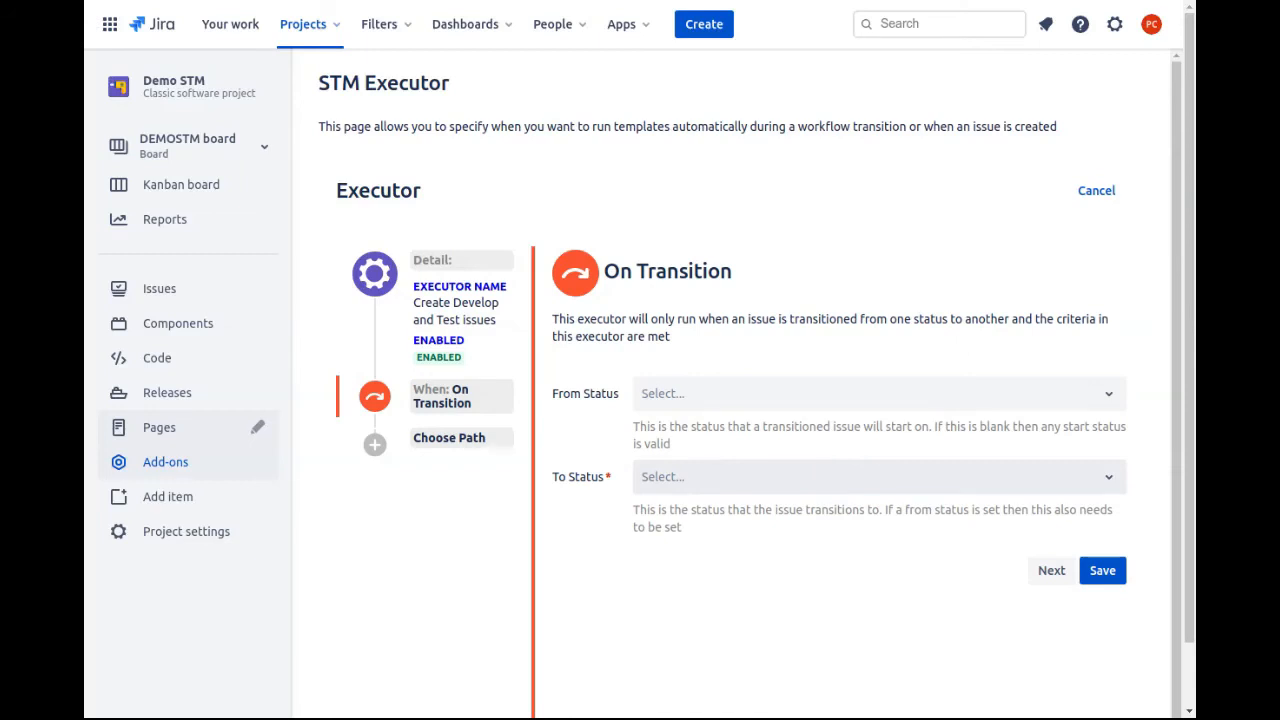
left_click(722, 396)
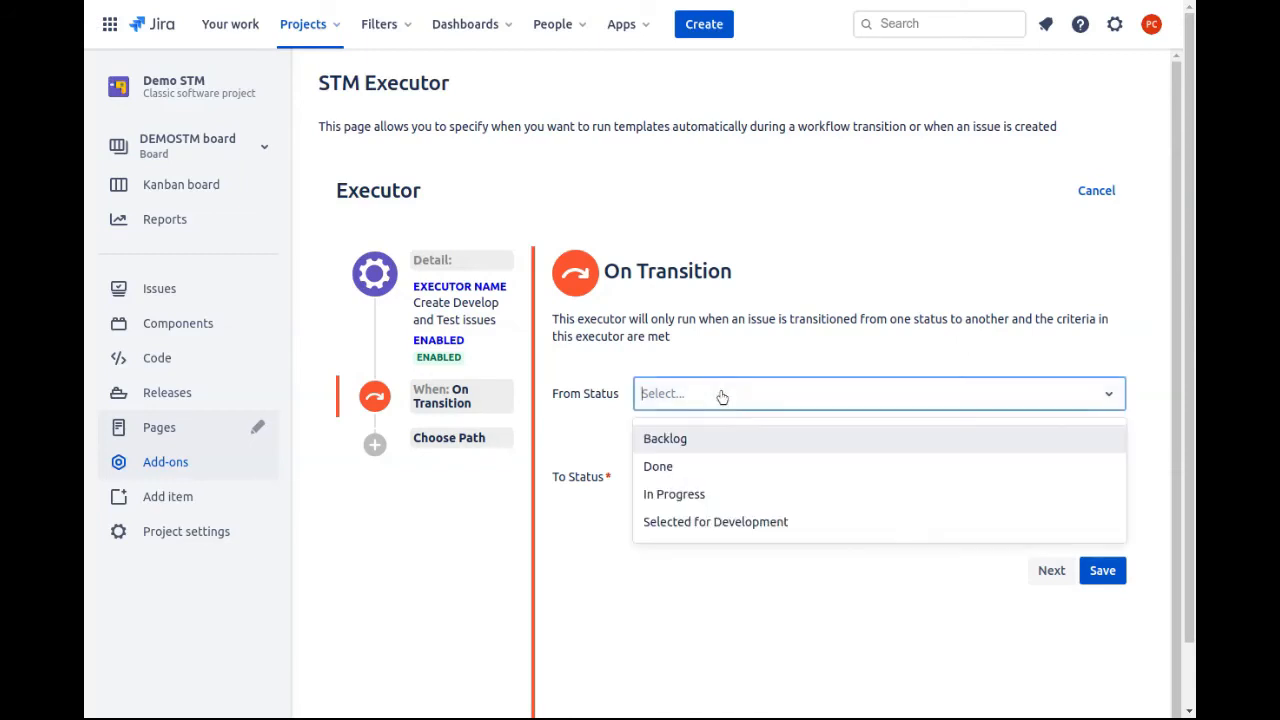
left_click(706, 440)
left_click(705, 486)
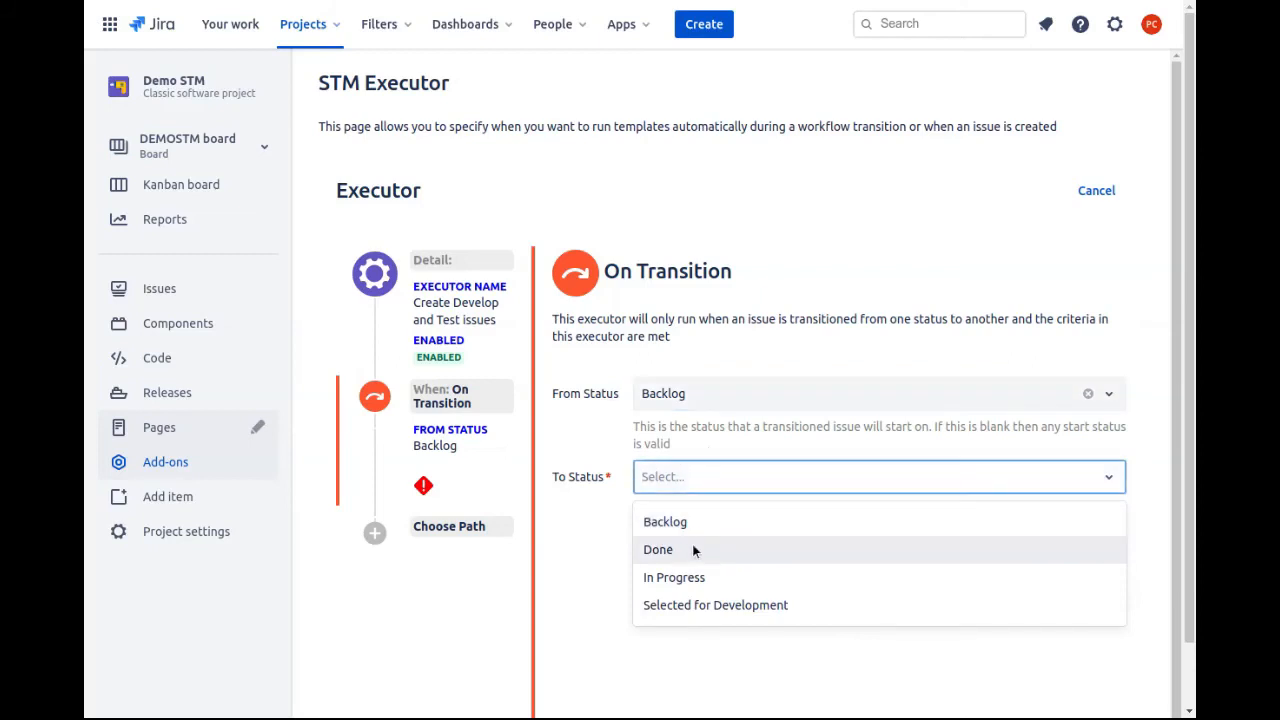
left_click(688, 580)
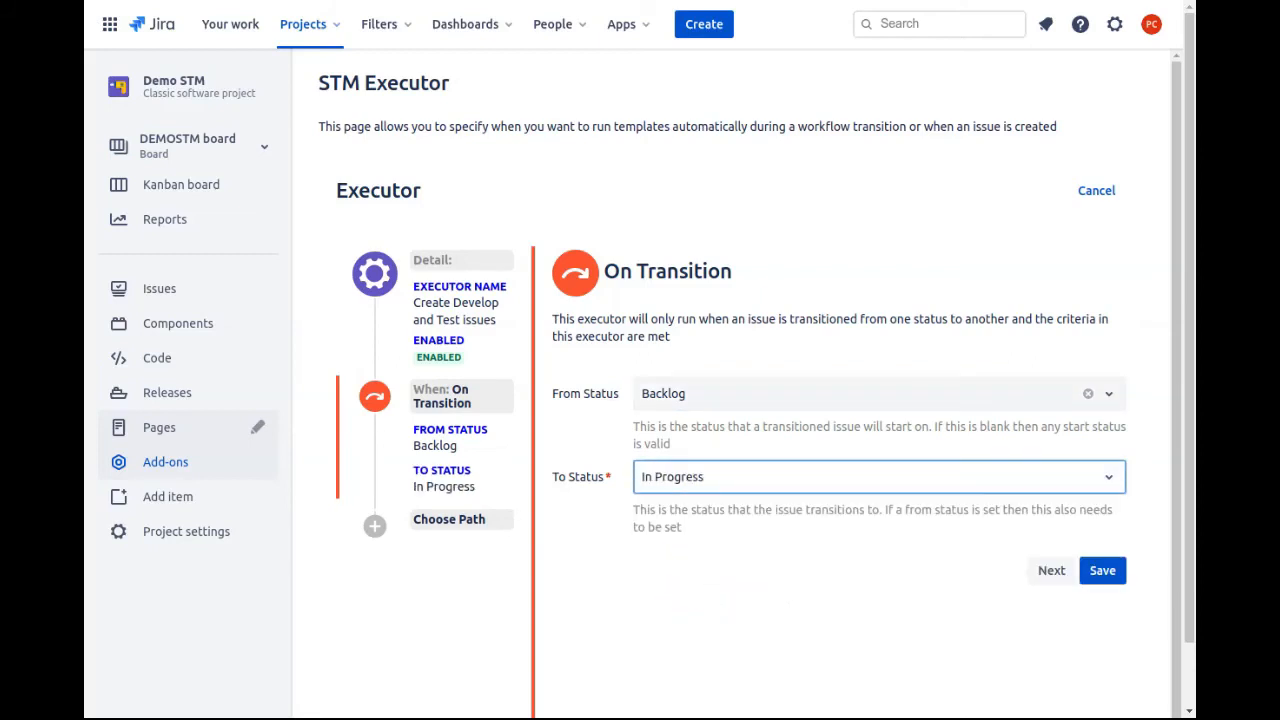
left_click(1051, 574)
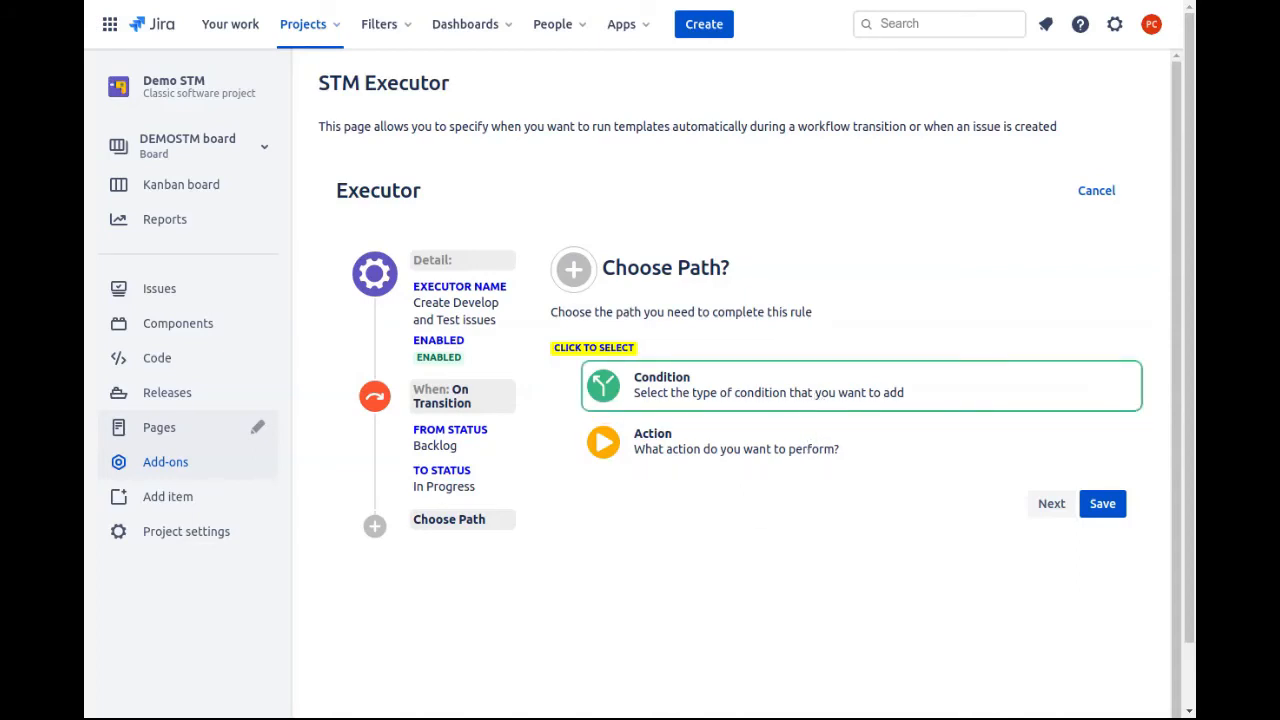
Add a Test Field Value condition requiring Issue Type to equal one of Epic
left_click(816, 395)
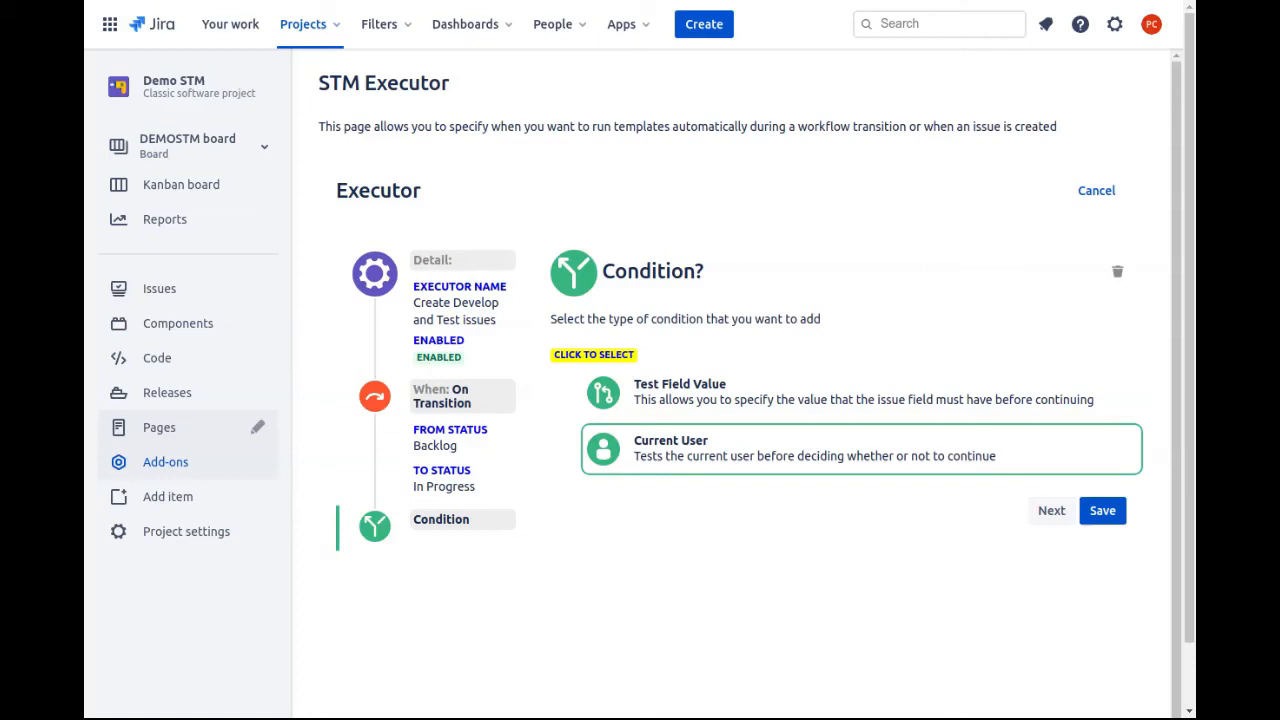
left_click(837, 406)
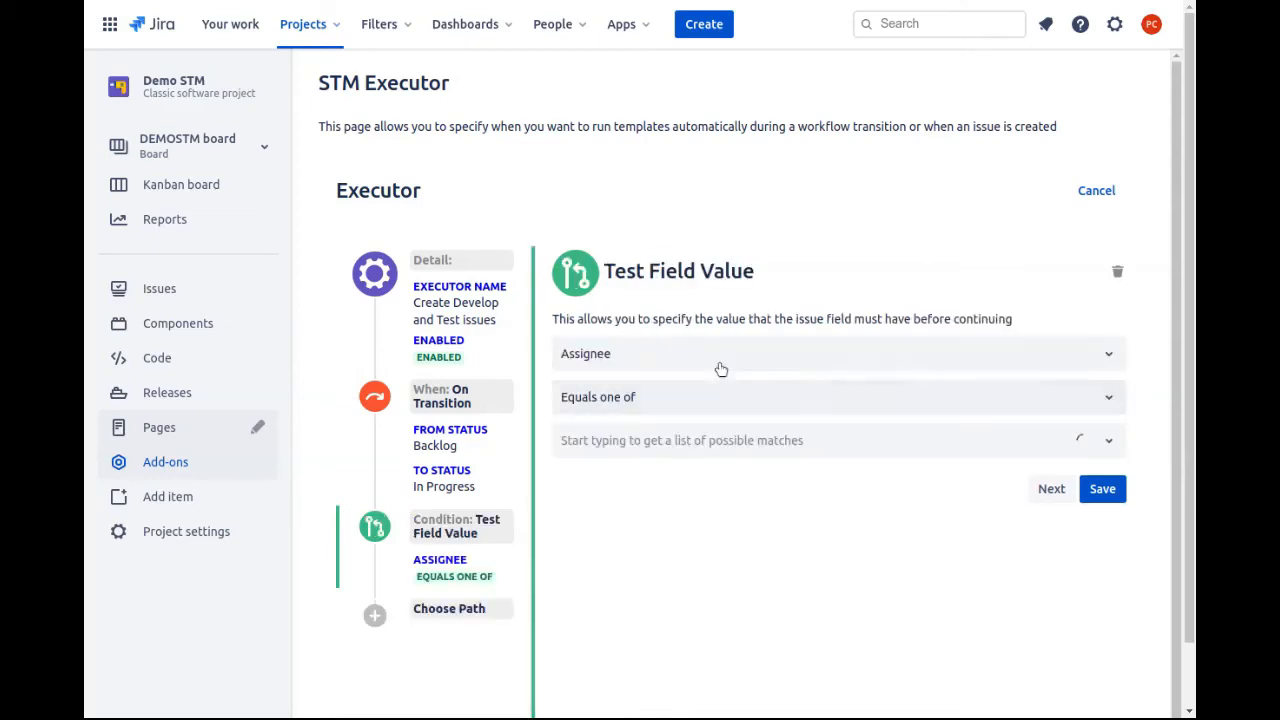
left_click(669, 353)
left_click(630, 509)
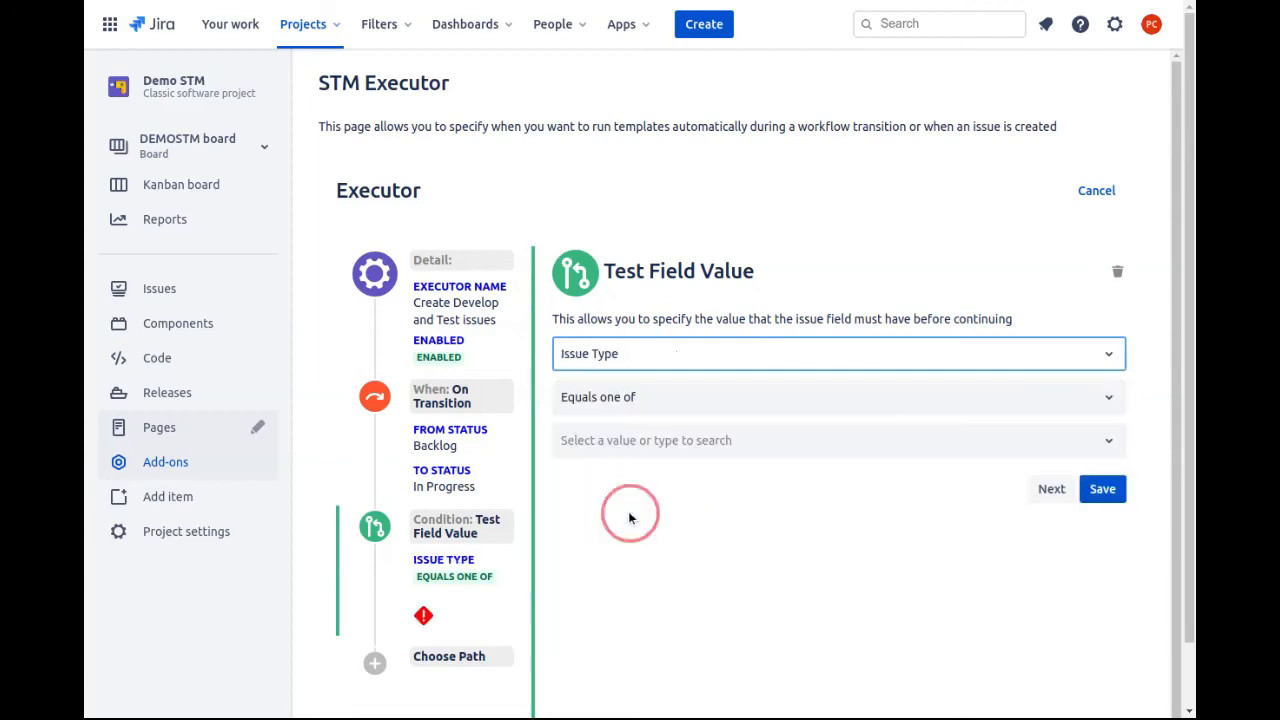
left_click(646, 446)
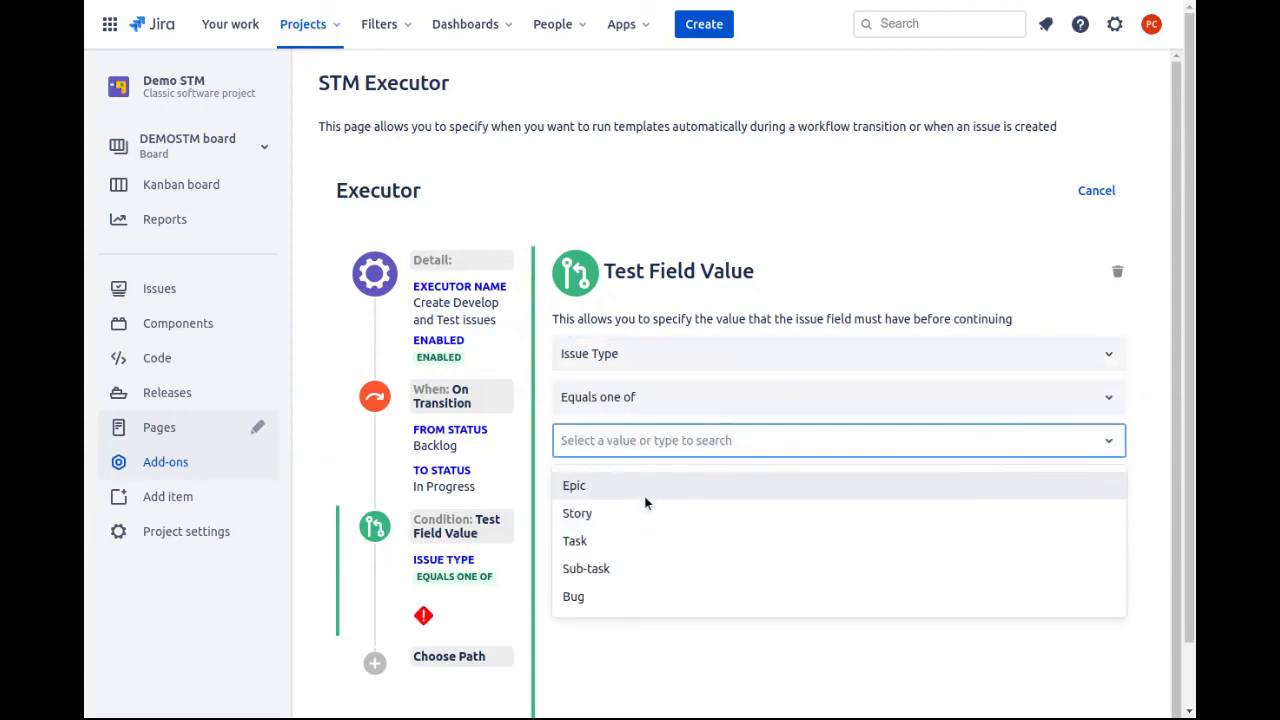
left_click(644, 496)
left_click(1051, 489)
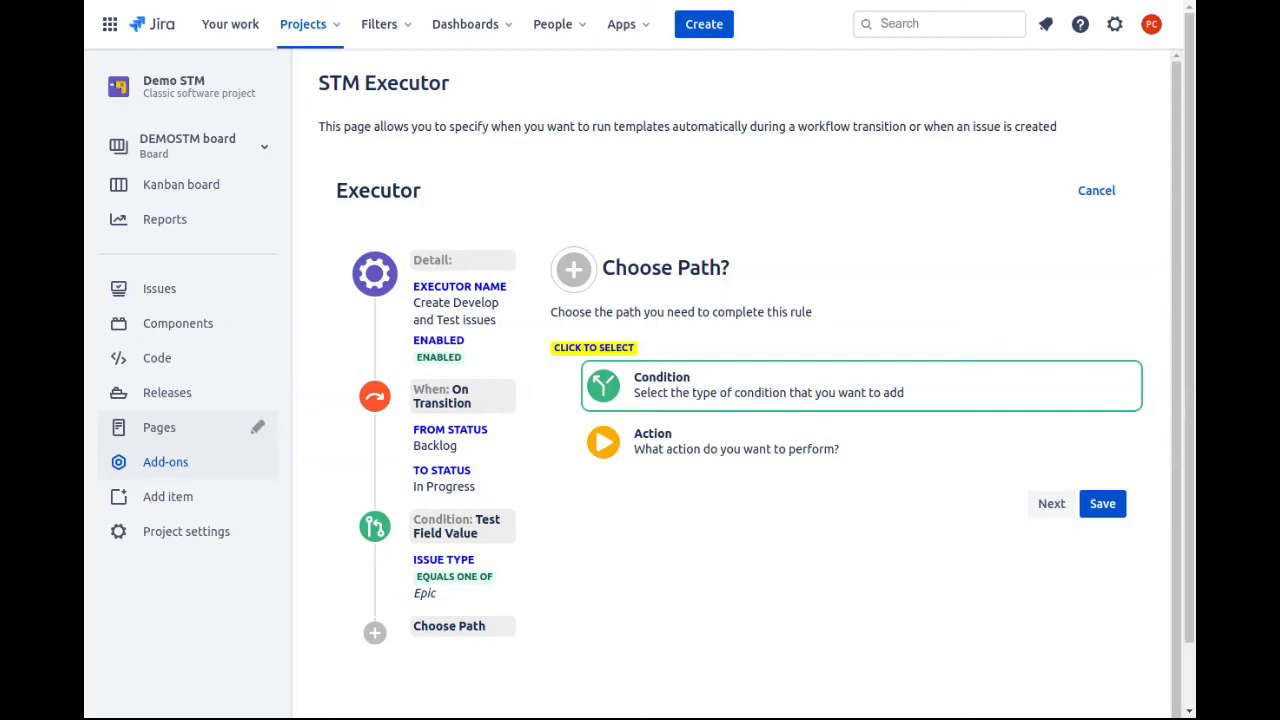
Add a second Test Field Value condition requiring Assignee to equal one of a chosen person
left_click(770, 392)
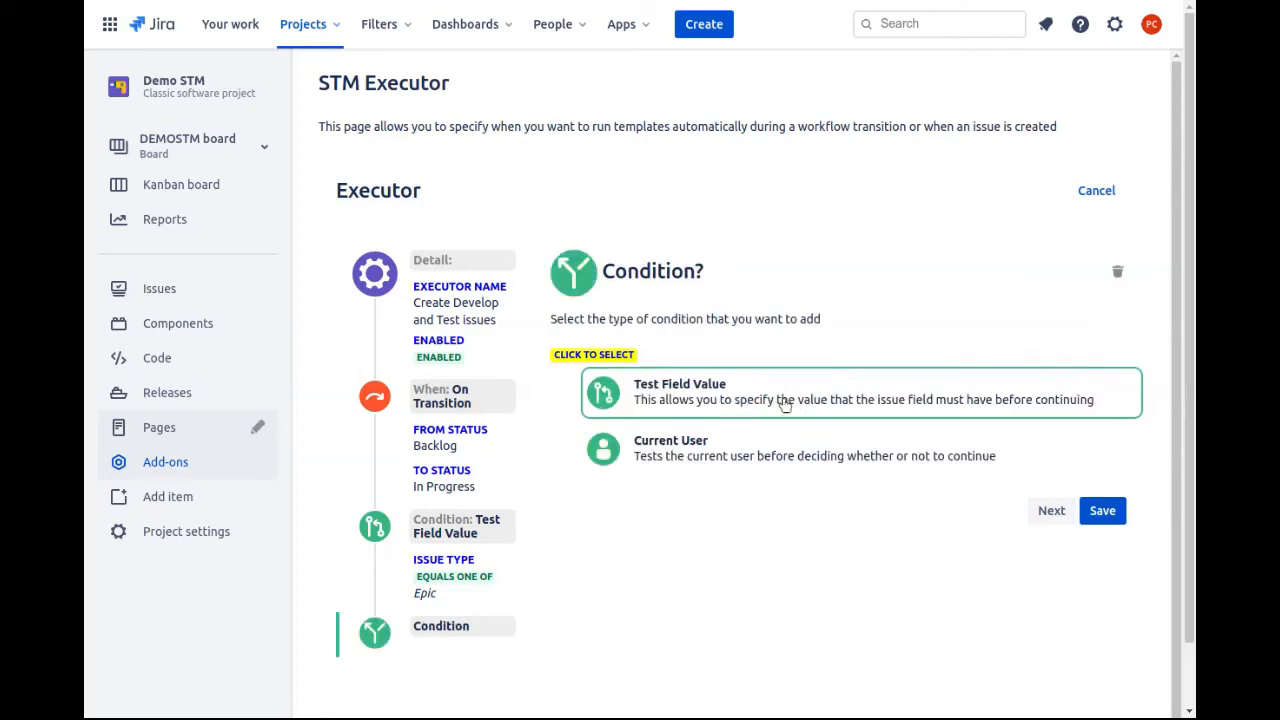
left_click(740, 408)
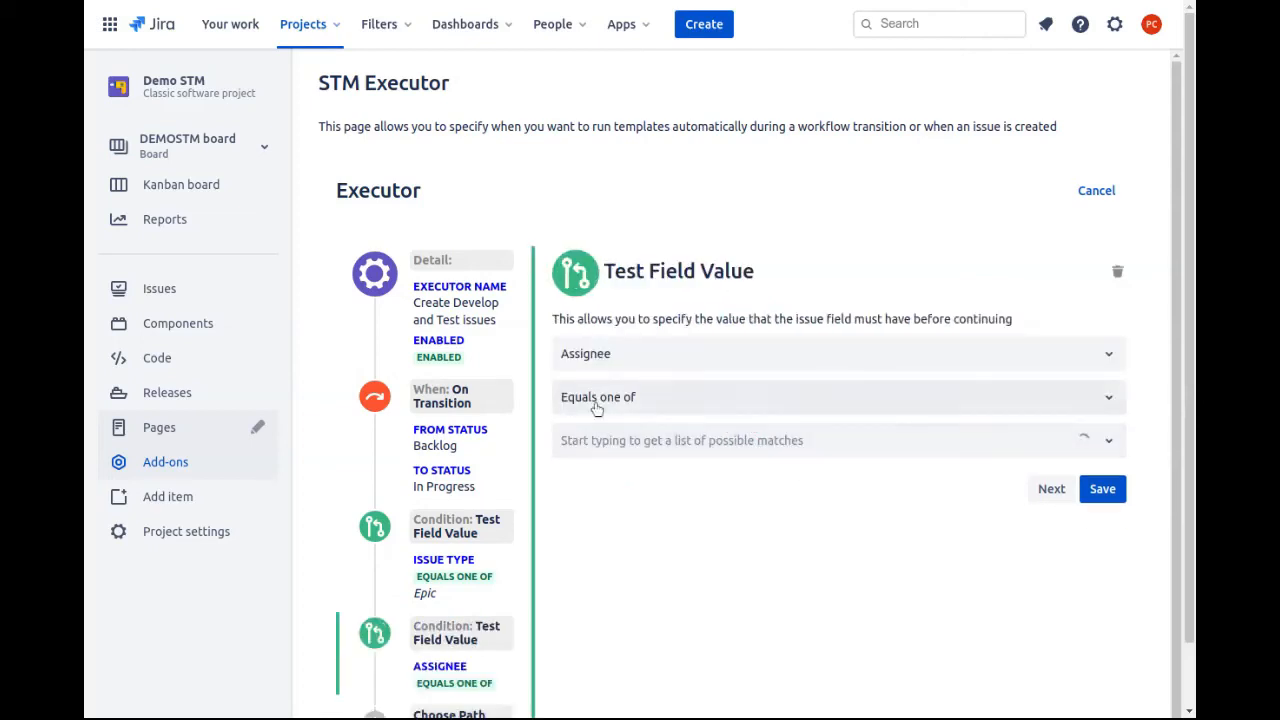
left_click(676, 450)
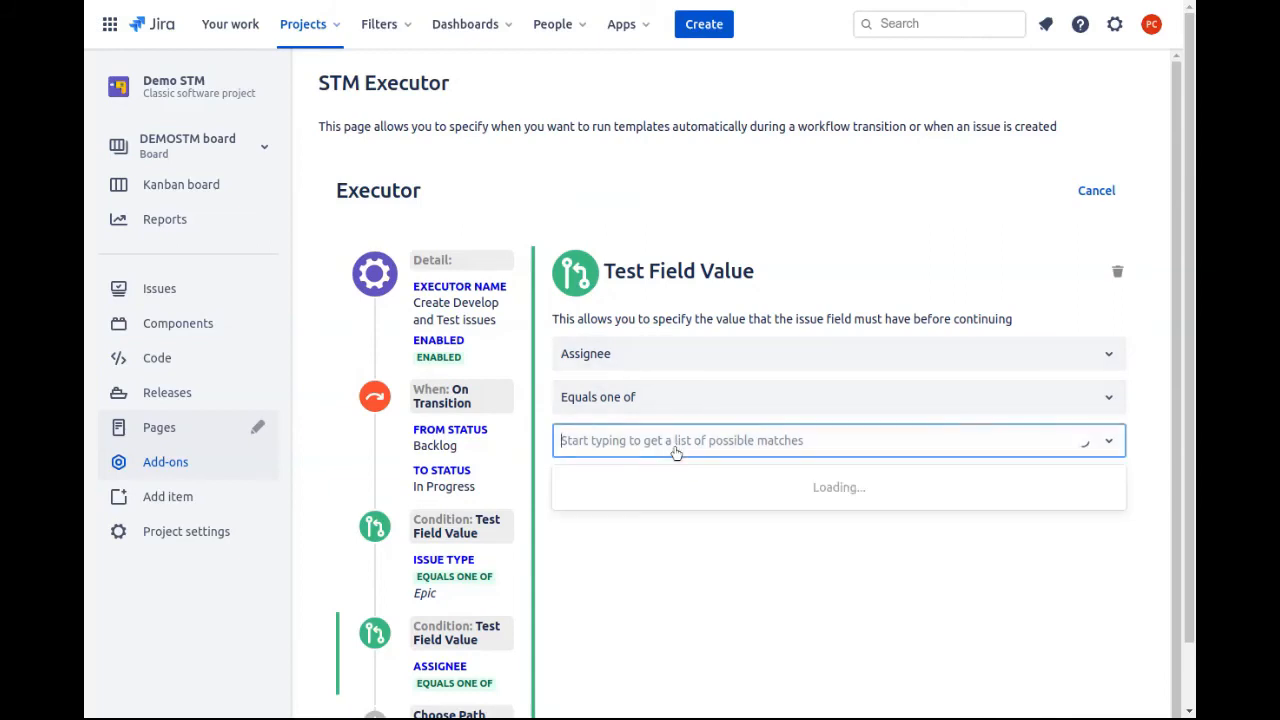
type("paul")
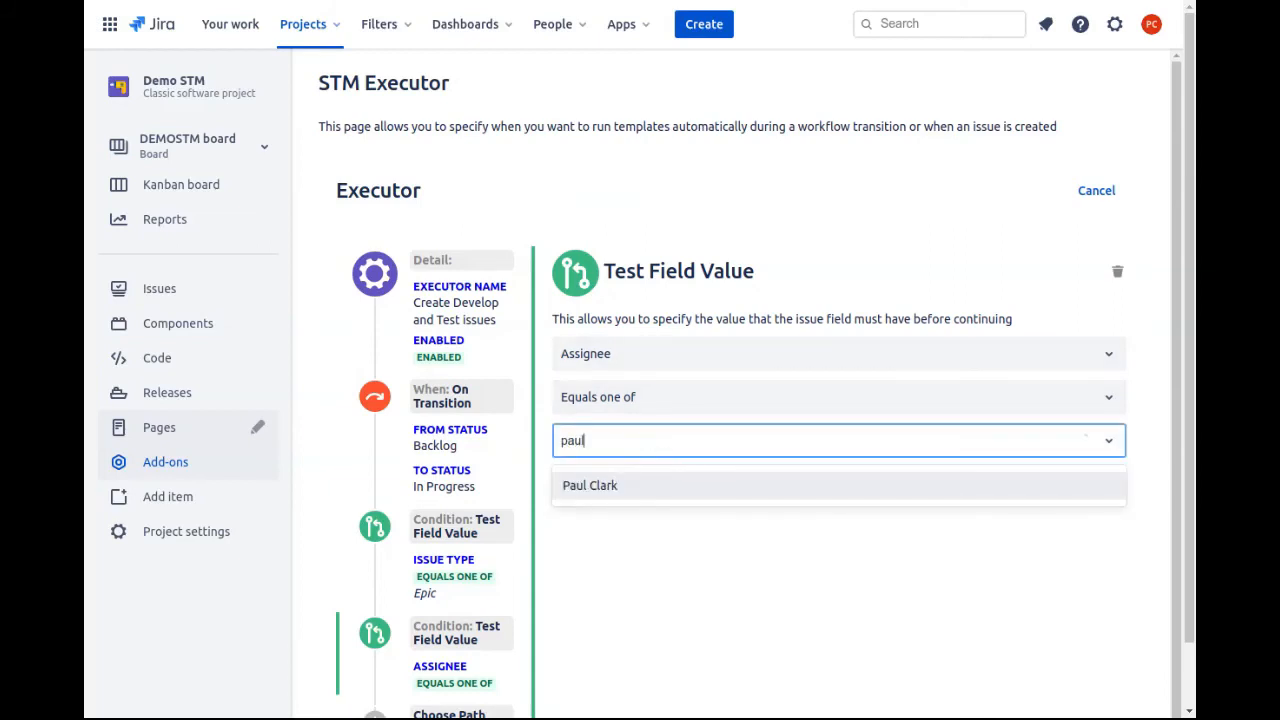
key("Return")
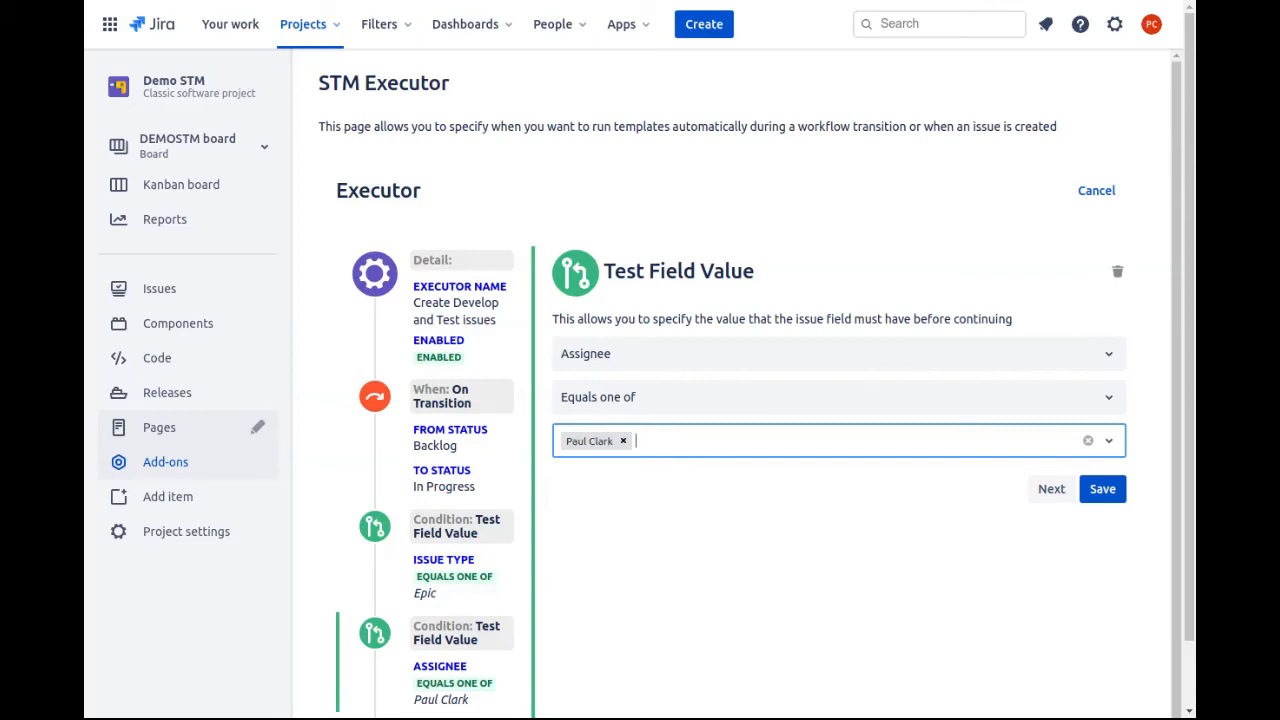
left_click(1047, 497)
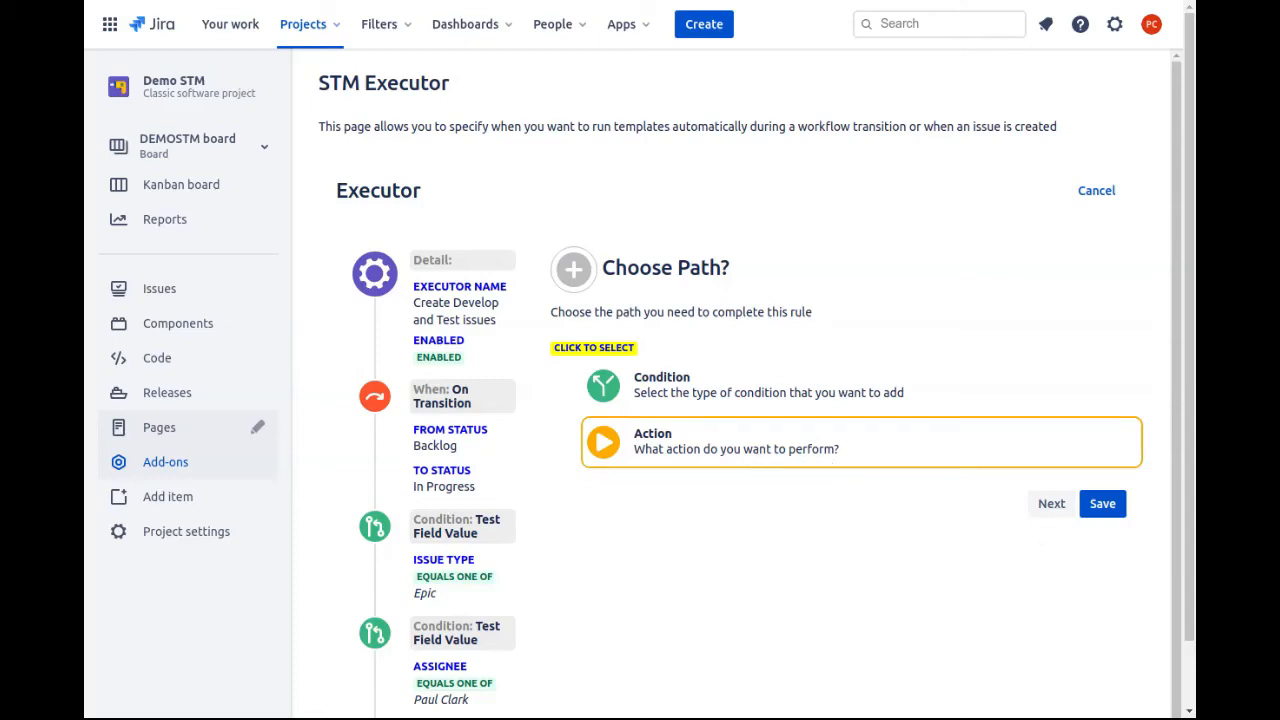
Add a Create Sub Tasks action to the executor and choose the "Develop and Test" template for it
left_click(760, 441)
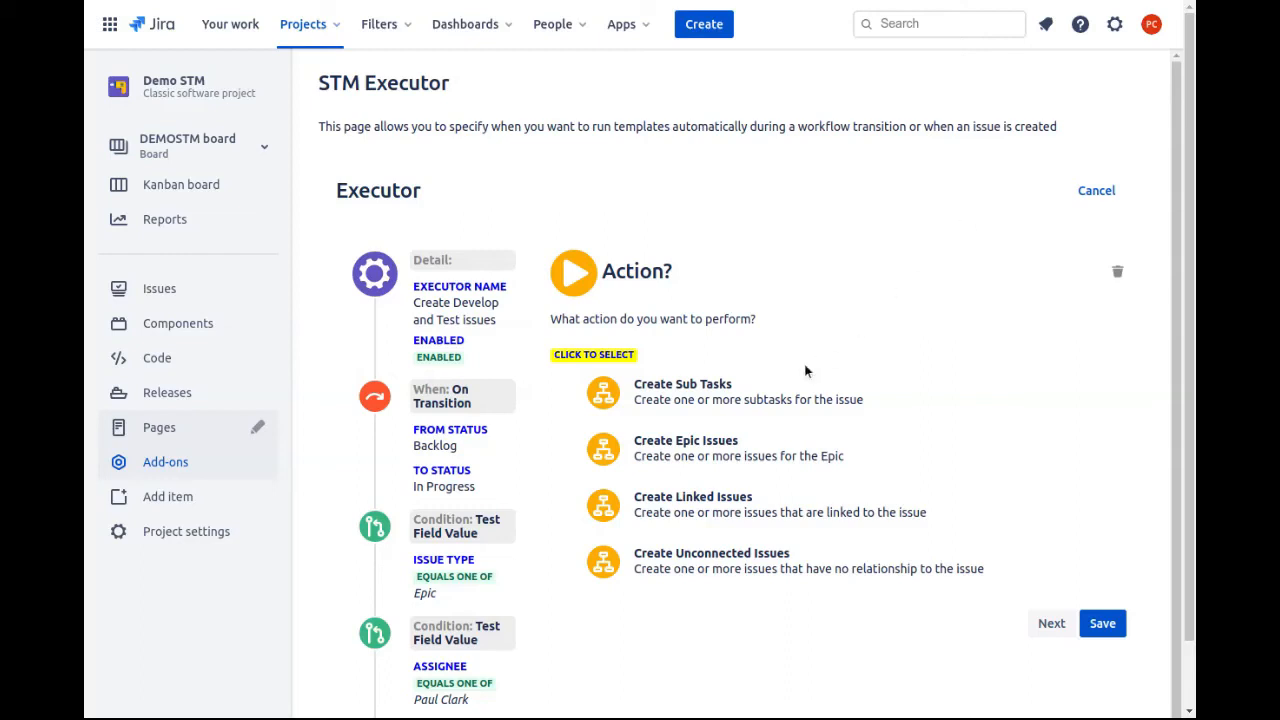
left_click(780, 396)
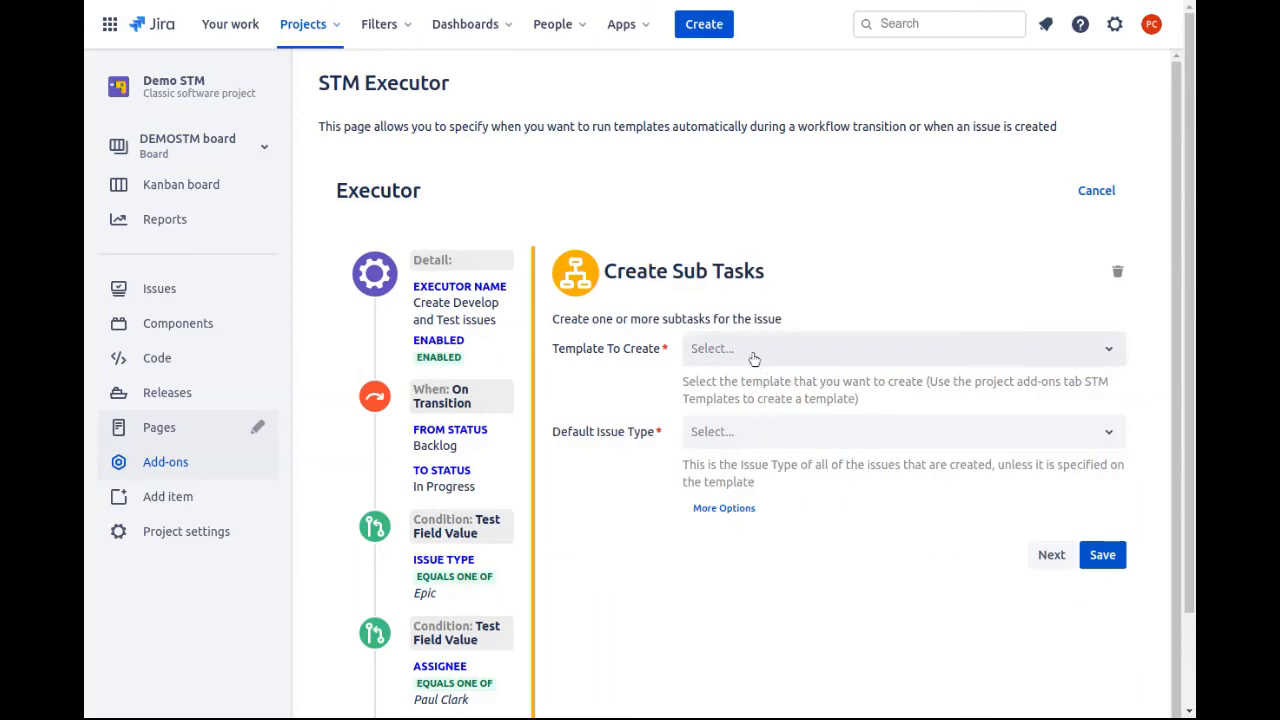
left_click(755, 350)
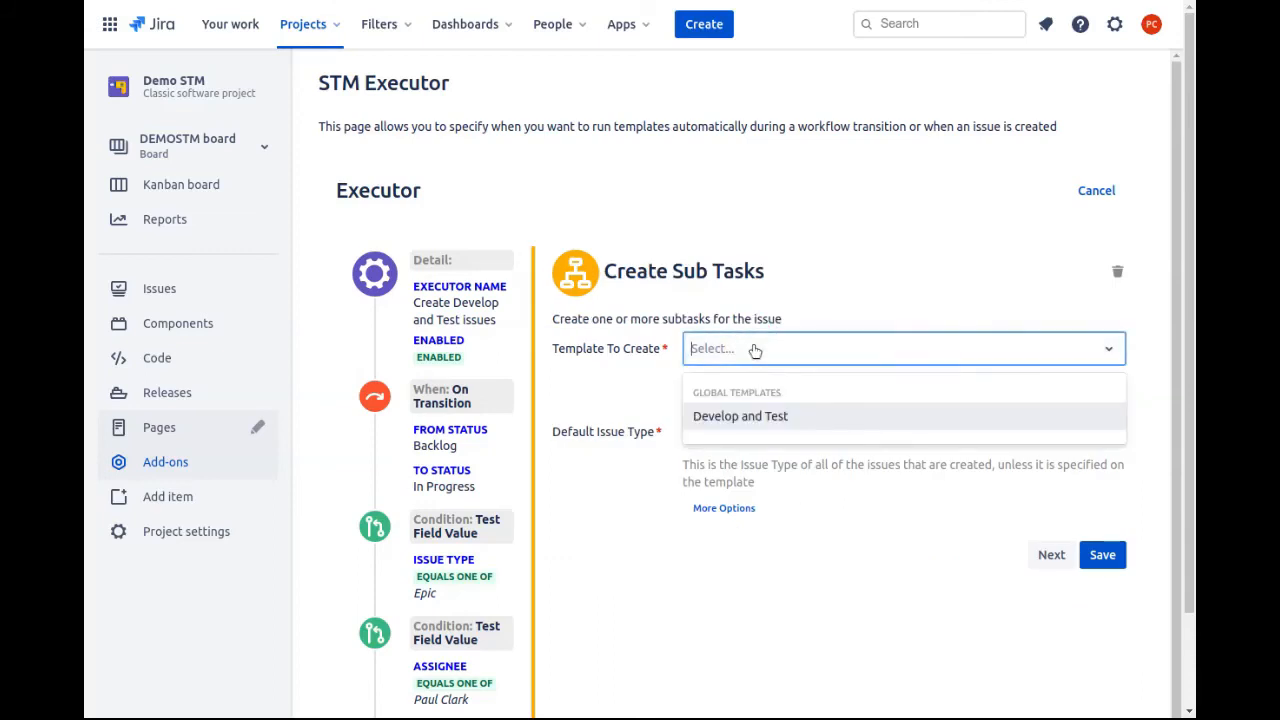
left_click(744, 418)
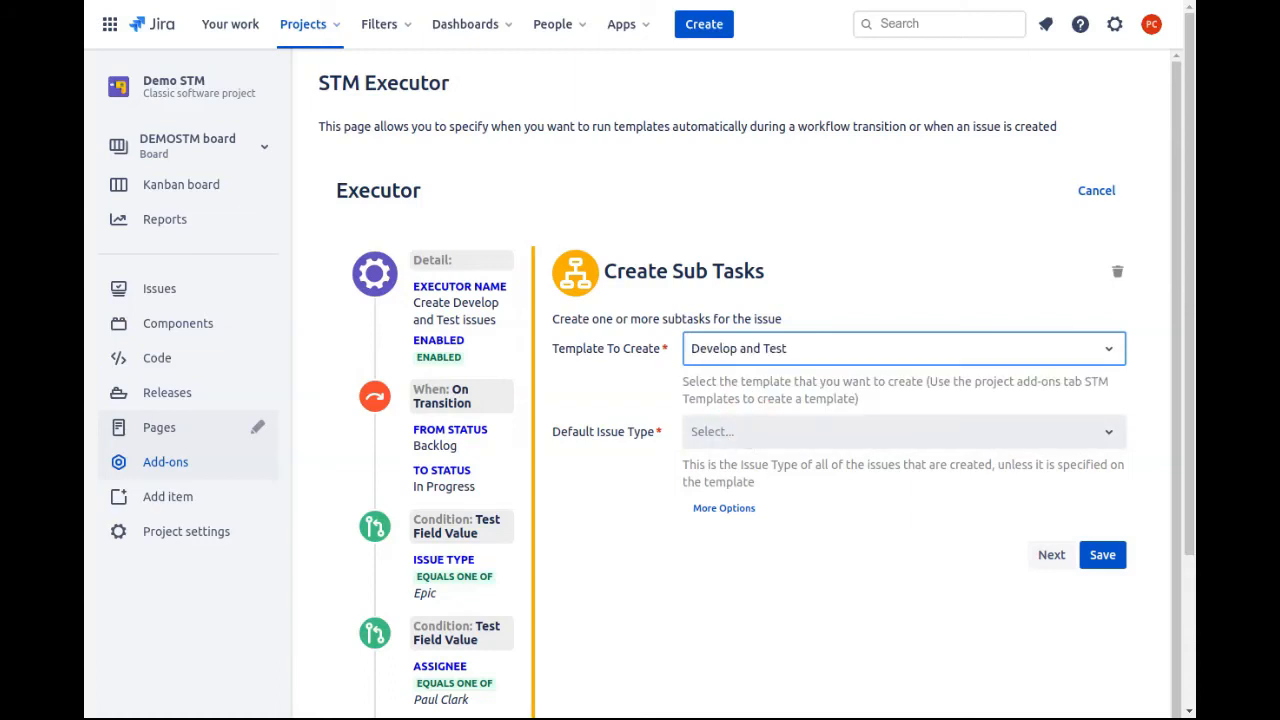
Set the Create Sub Tasks action's default issue type to Sub-task and save the executor
left_click(746, 436)
left_click(739, 478)
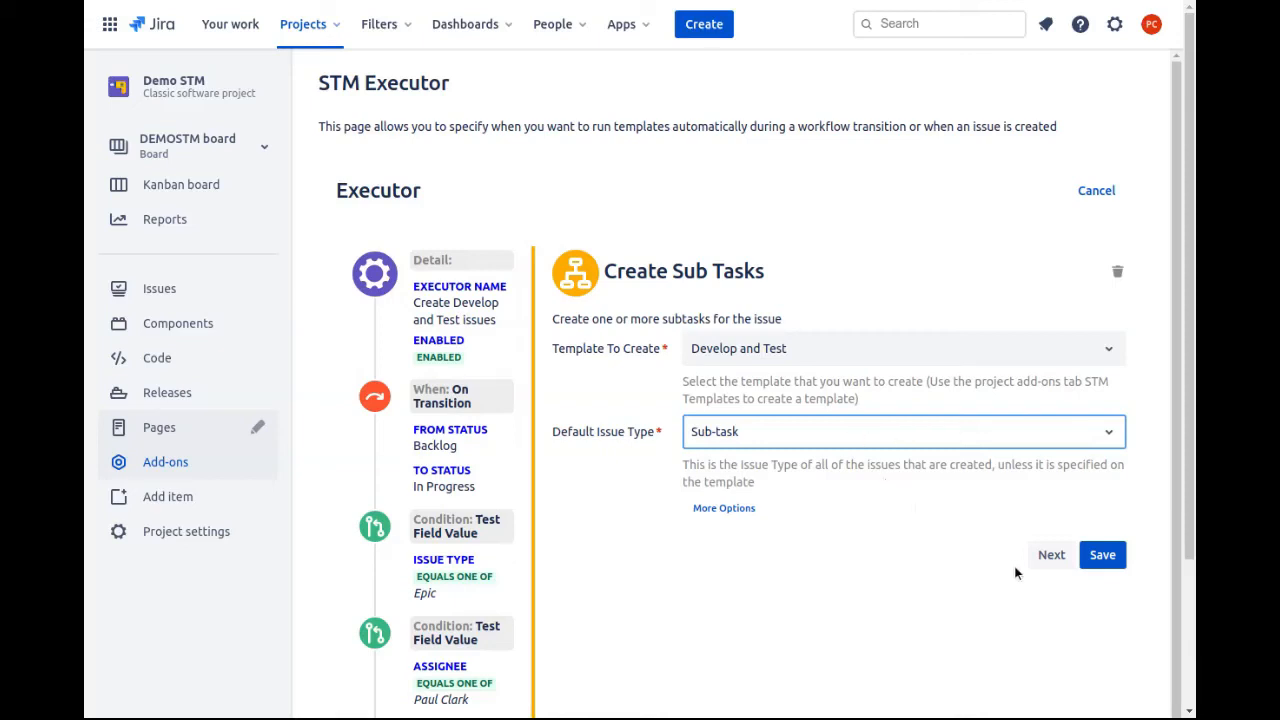
left_click(1102, 556)
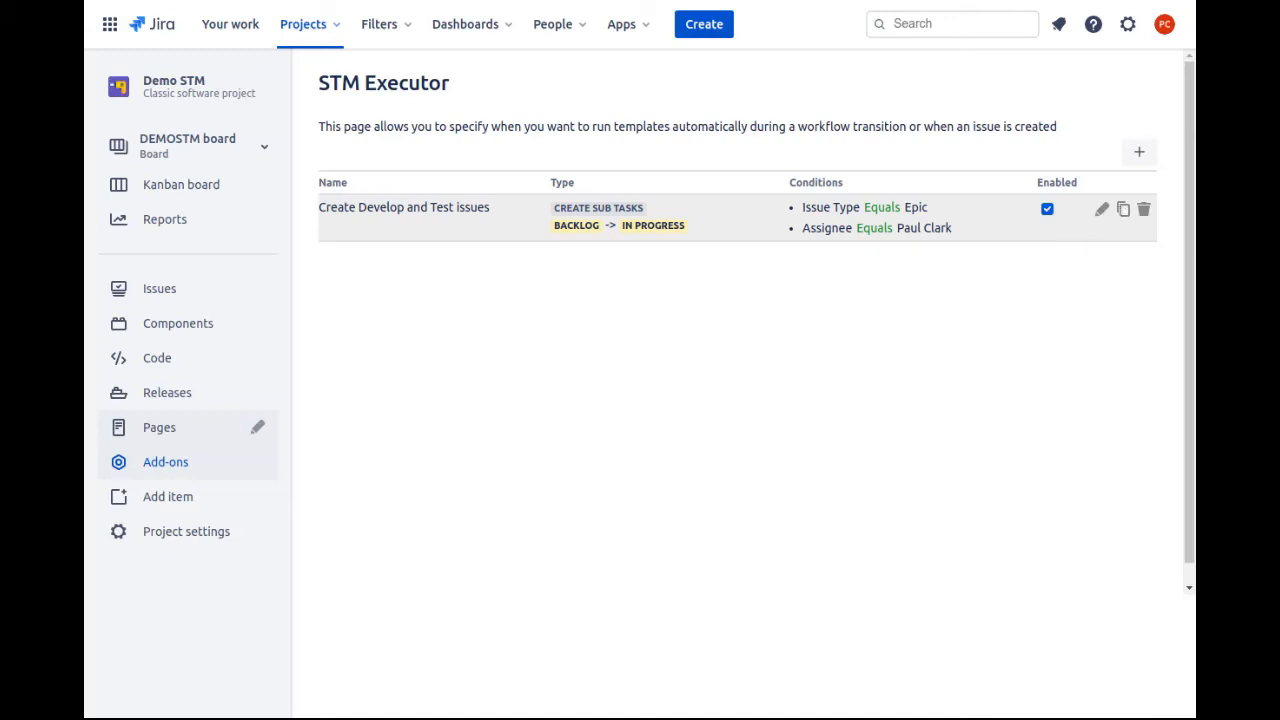
Reopen the "Create Develop and Test issues" executor and review its name, both field conditions and the Create Sub Tasks action
left_click(1101, 212)
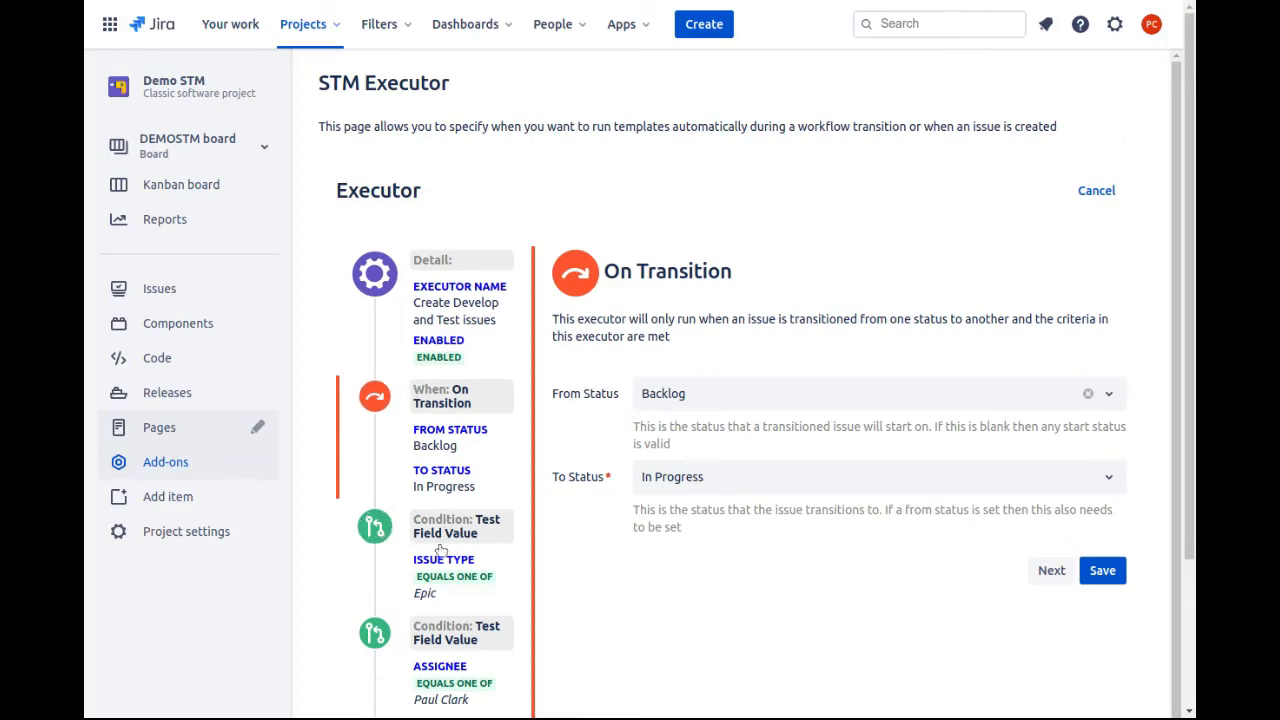
left_click(450, 312)
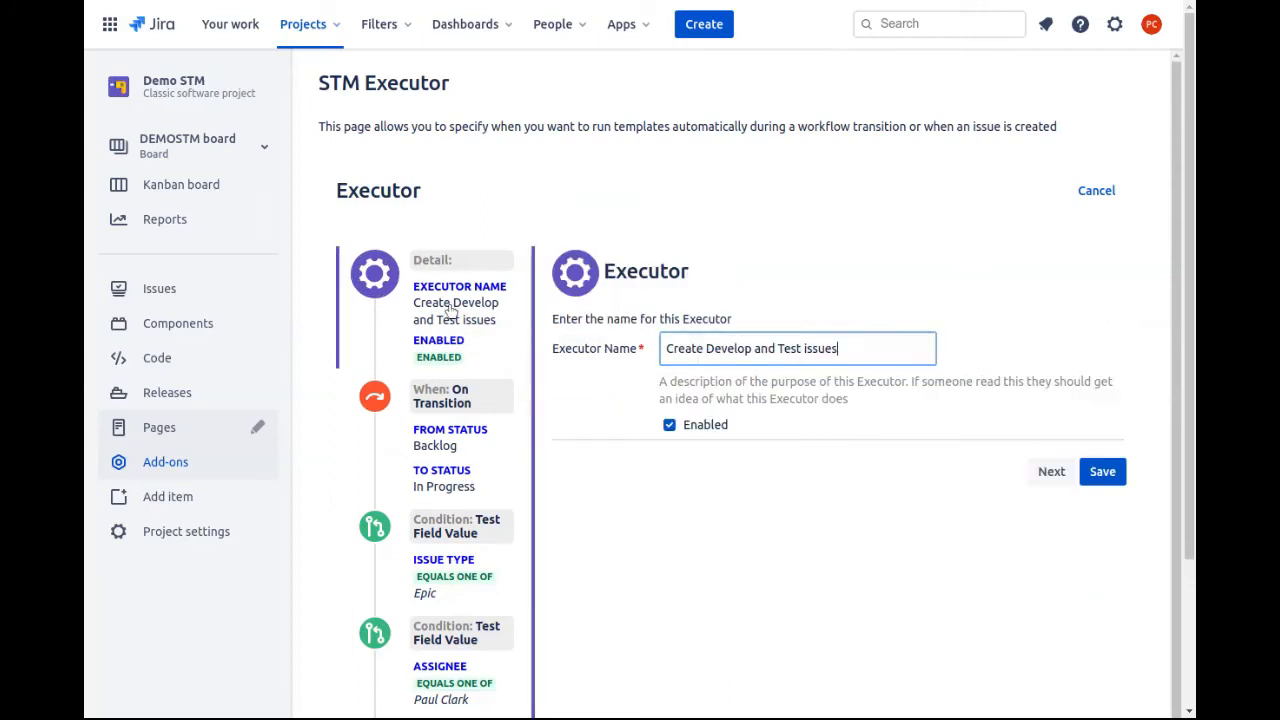
left_click(449, 548)
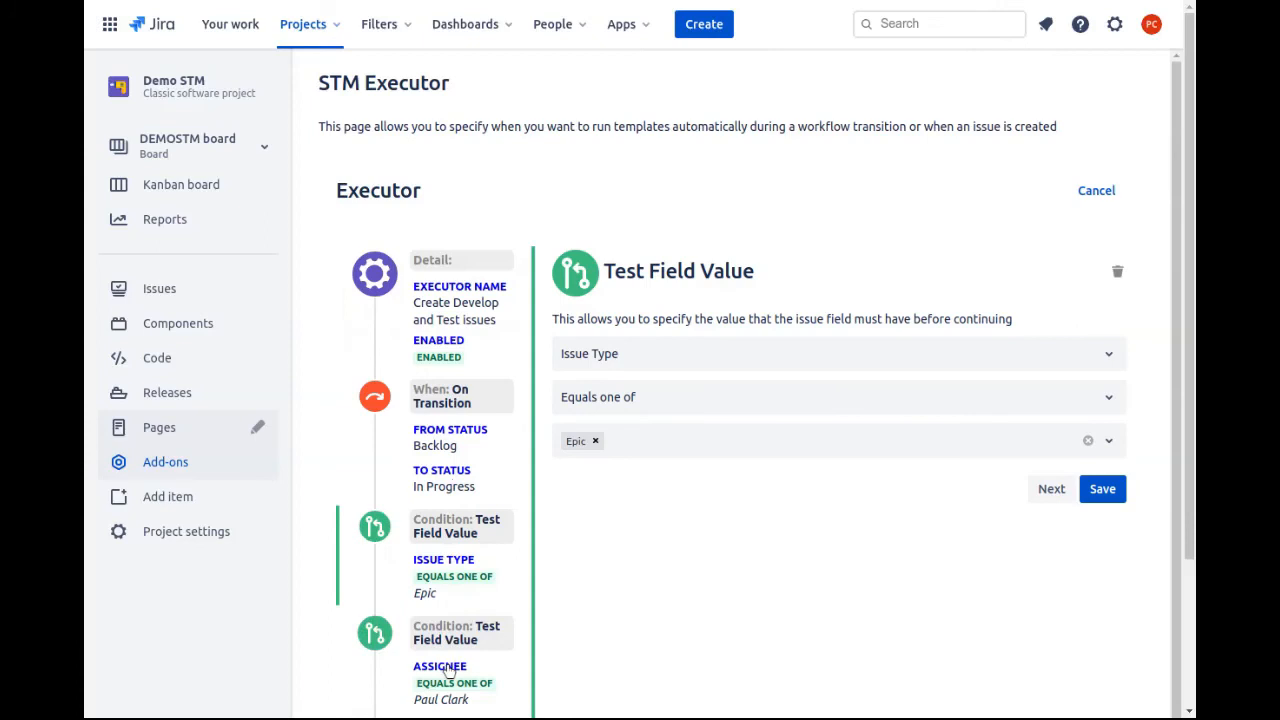
left_click(447, 666)
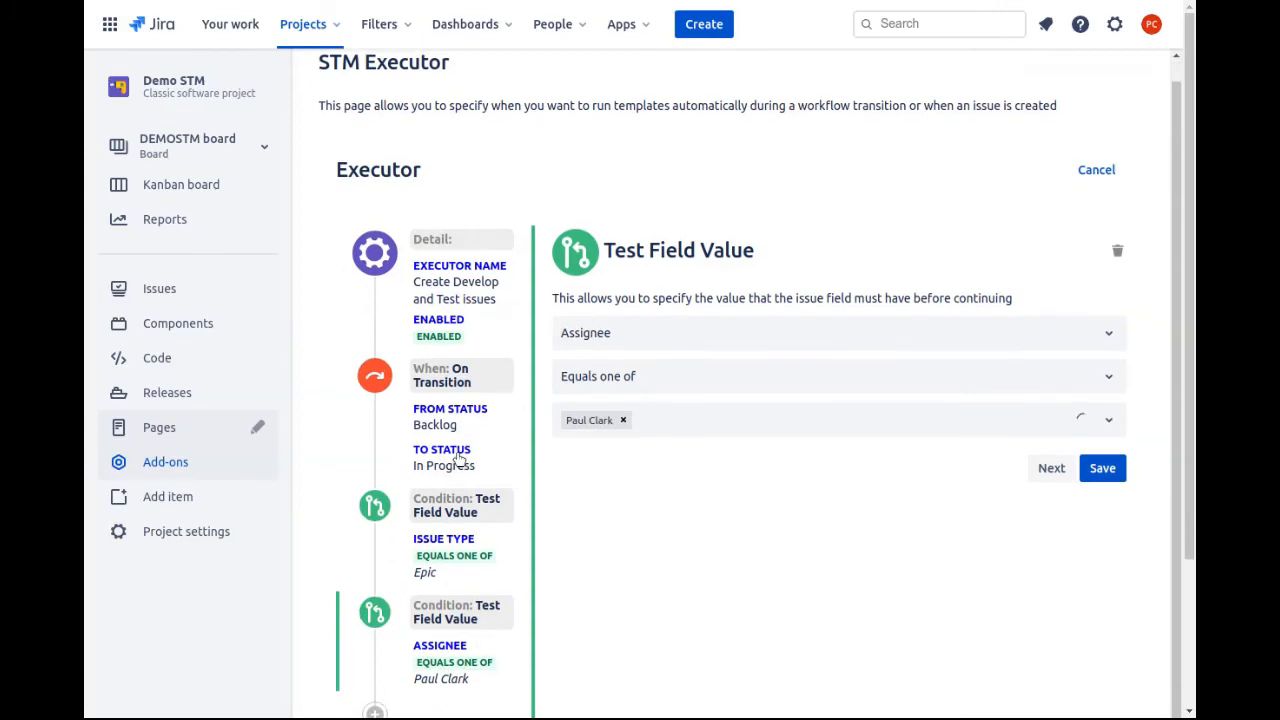
scroll(444, 484, "down", 3)
left_click(440, 597)
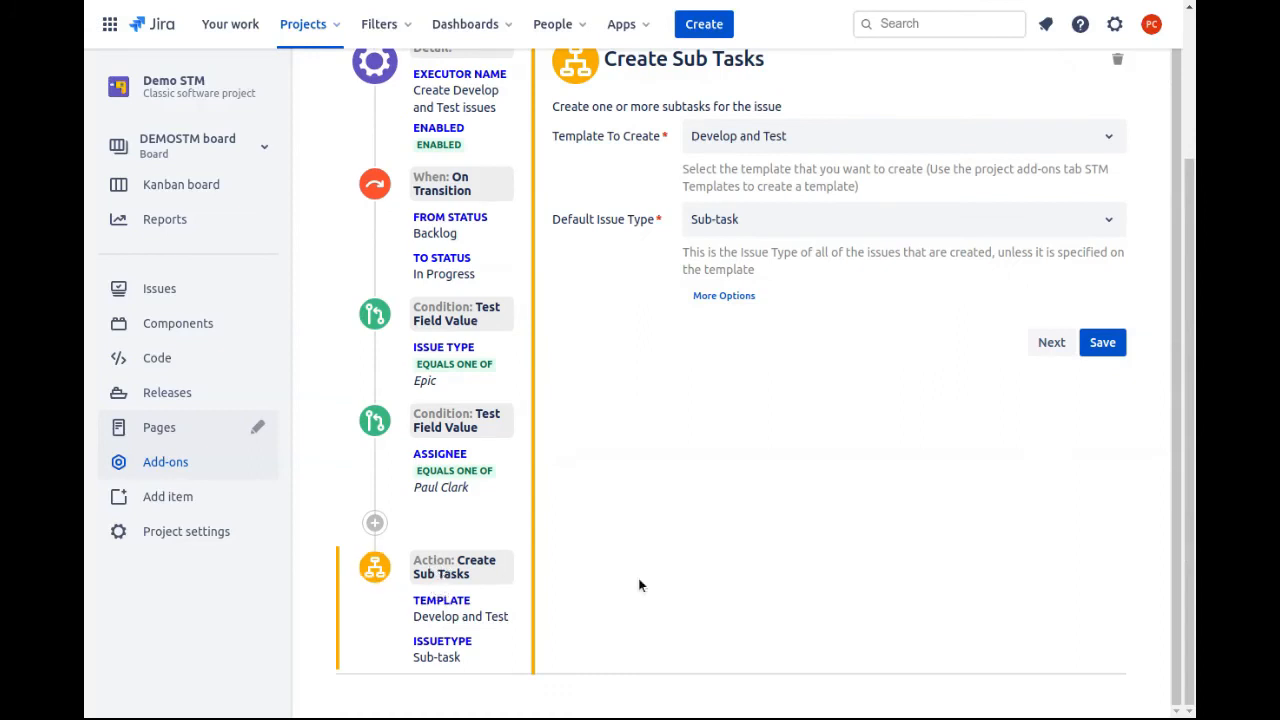
scroll(878, 439, "up", 1)
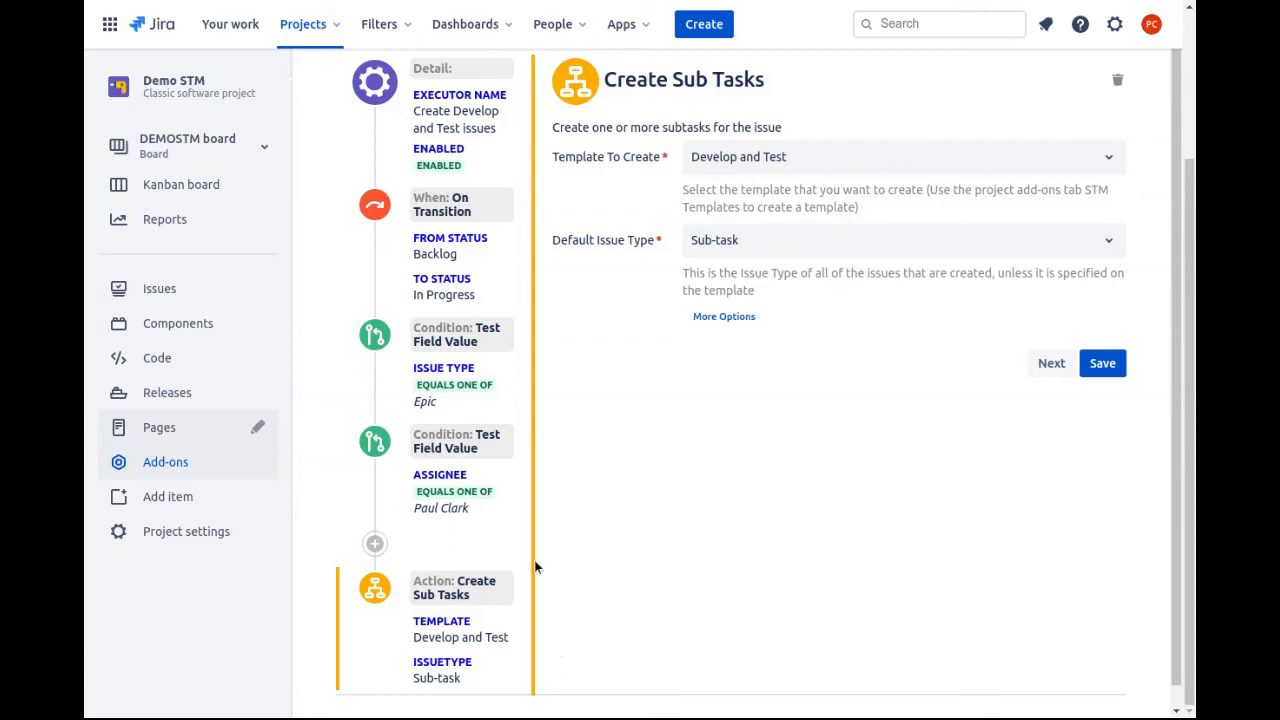
Insert another blank condition after the Assignee condition and delete it again
mouse_move(374, 545)
left_click(426, 546)
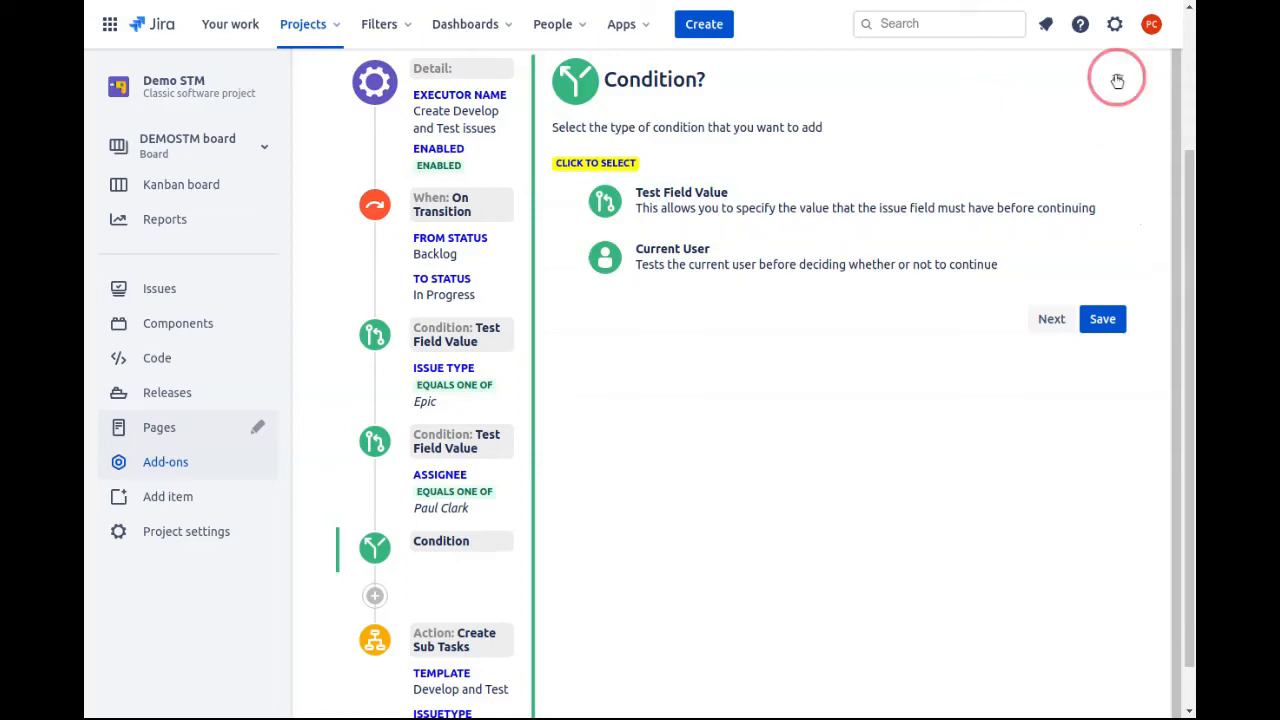
left_click(1117, 81)
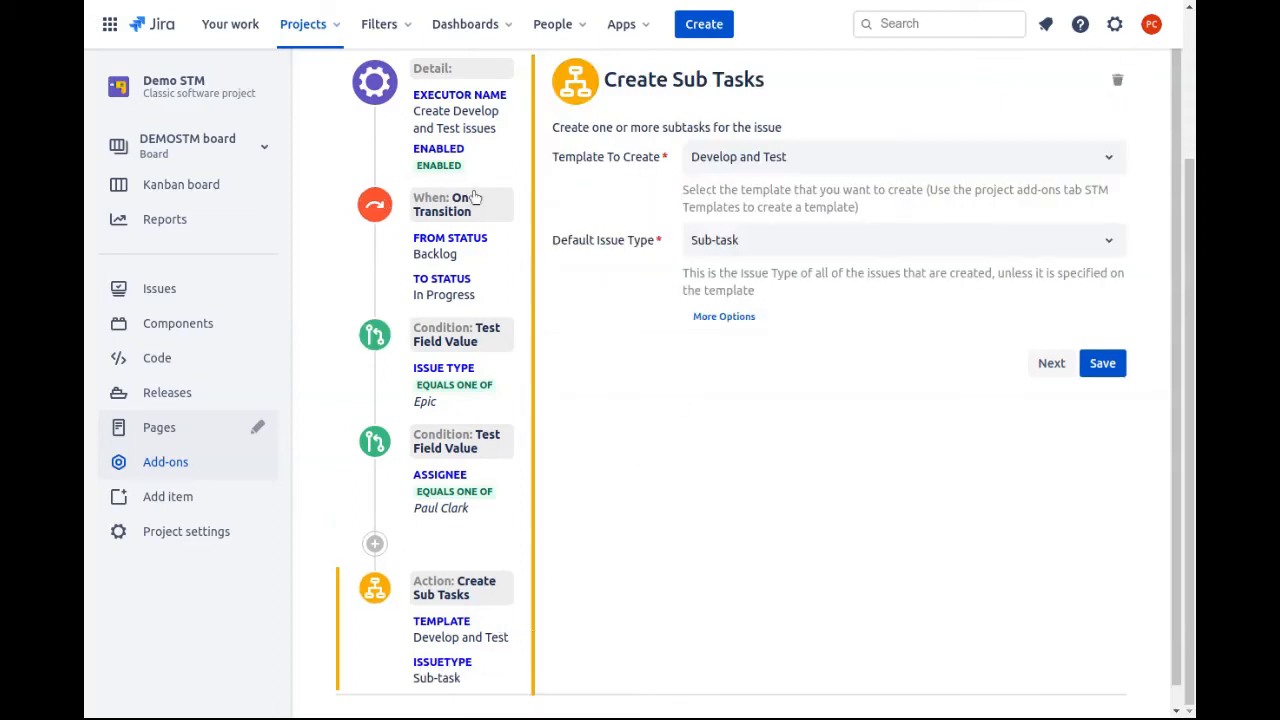
Advance through the executor's detail and transition sections and save the executor
left_click(1042, 363)
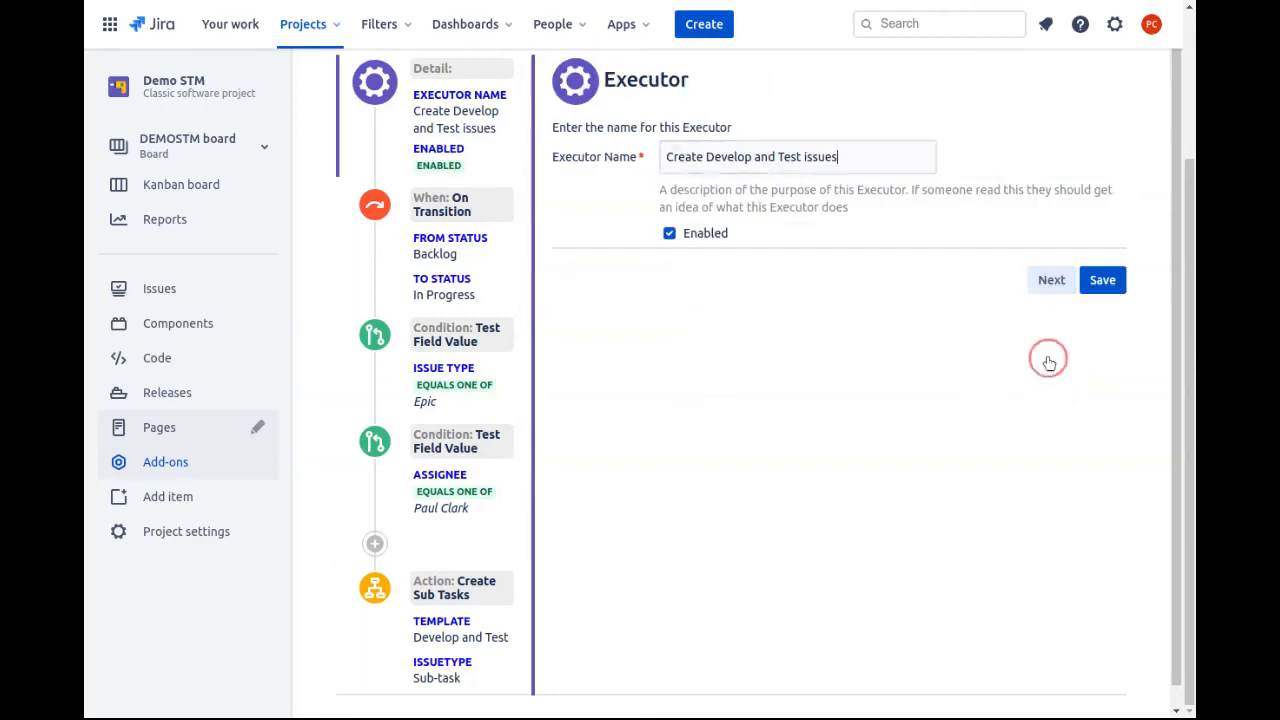
left_click(1047, 282)
left_click(1102, 378)
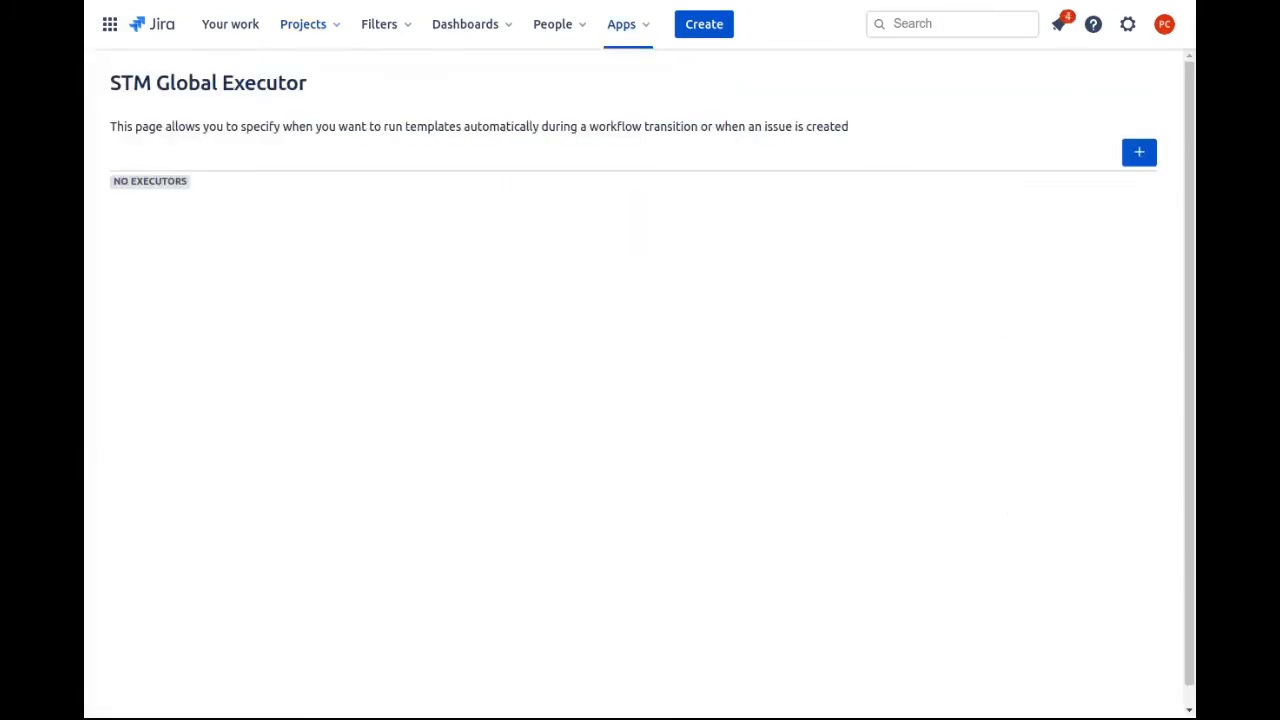
Start a new global executor restricted to Selected Projects and add two projects found by searching for "d"
left_click(1140, 154)
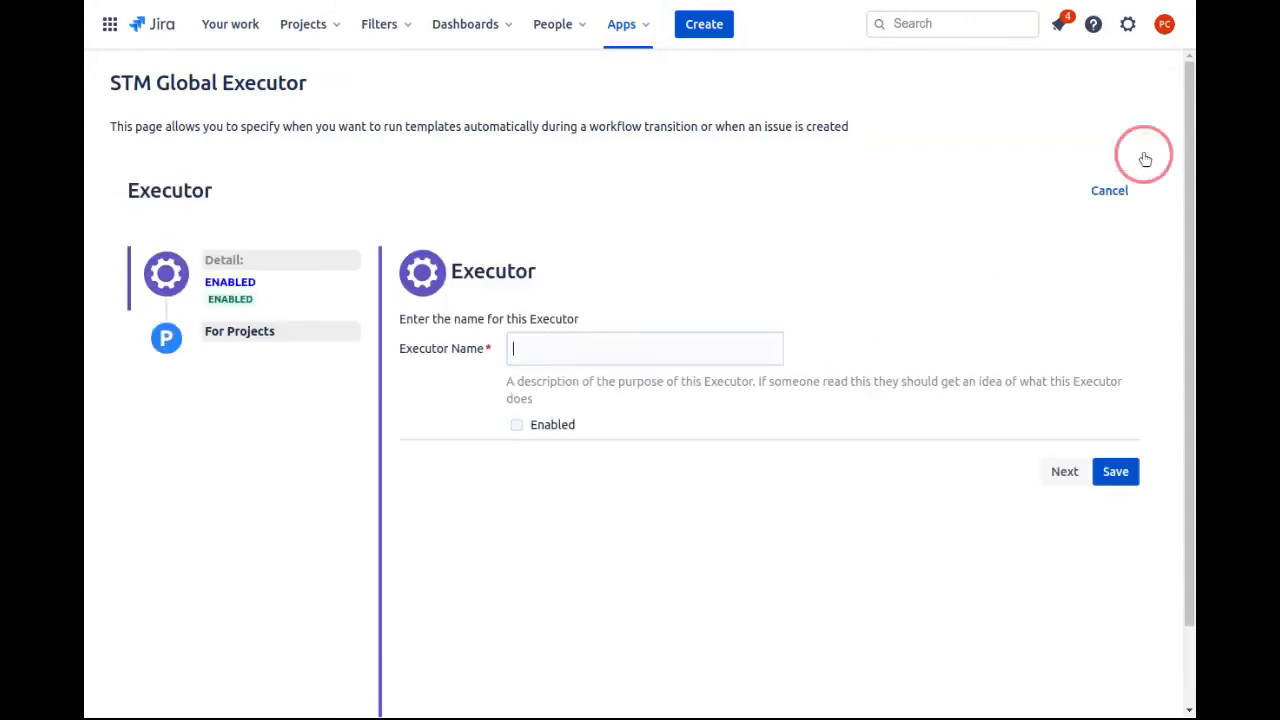
left_click(1053, 475)
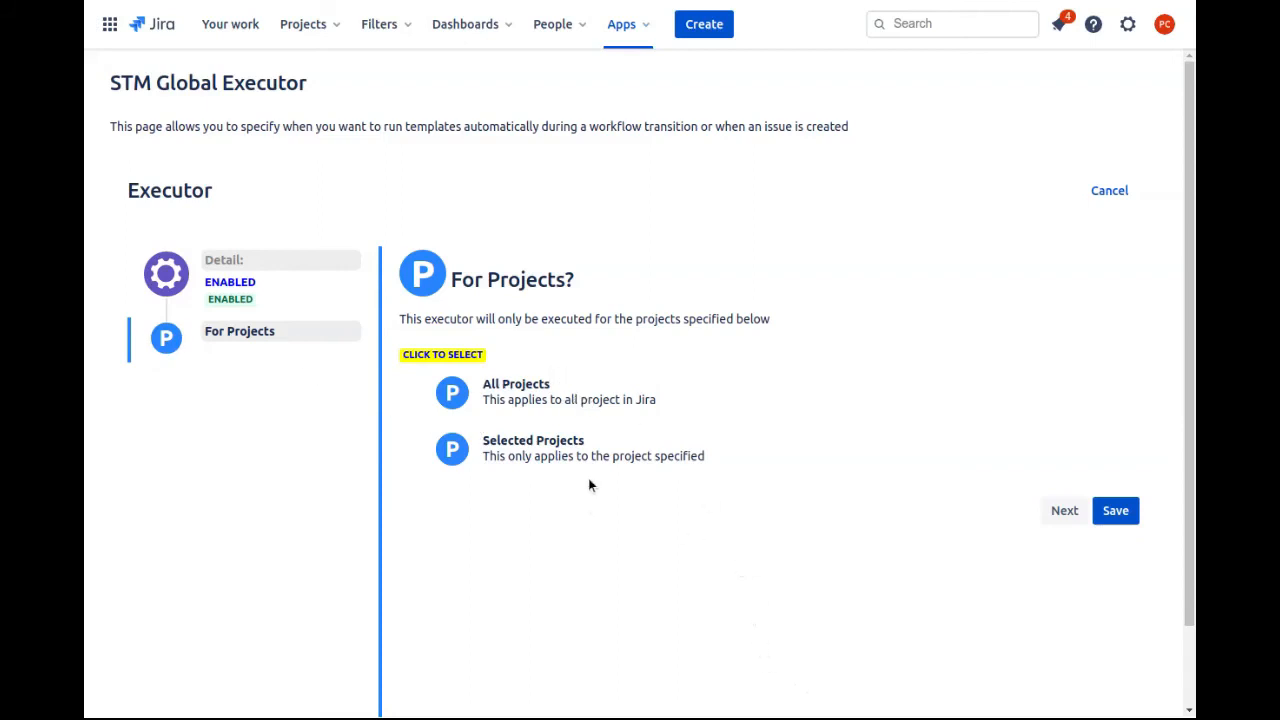
left_click(551, 455)
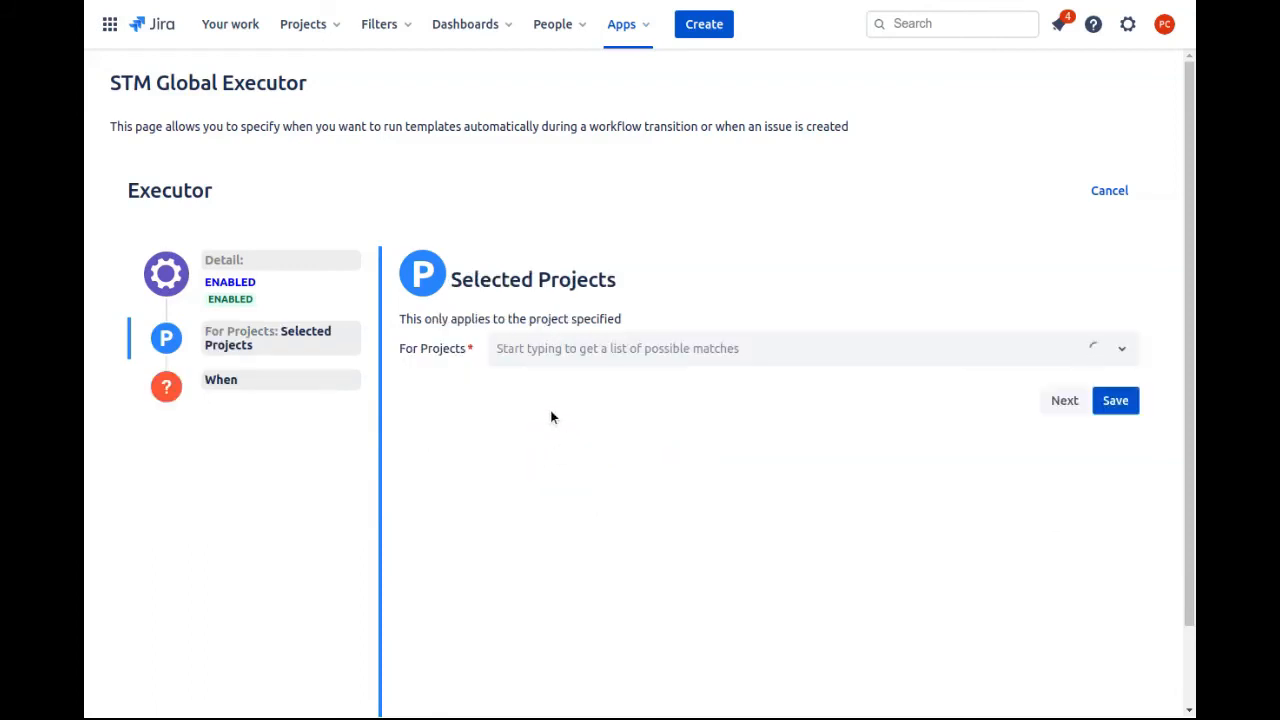
left_click(571, 349)
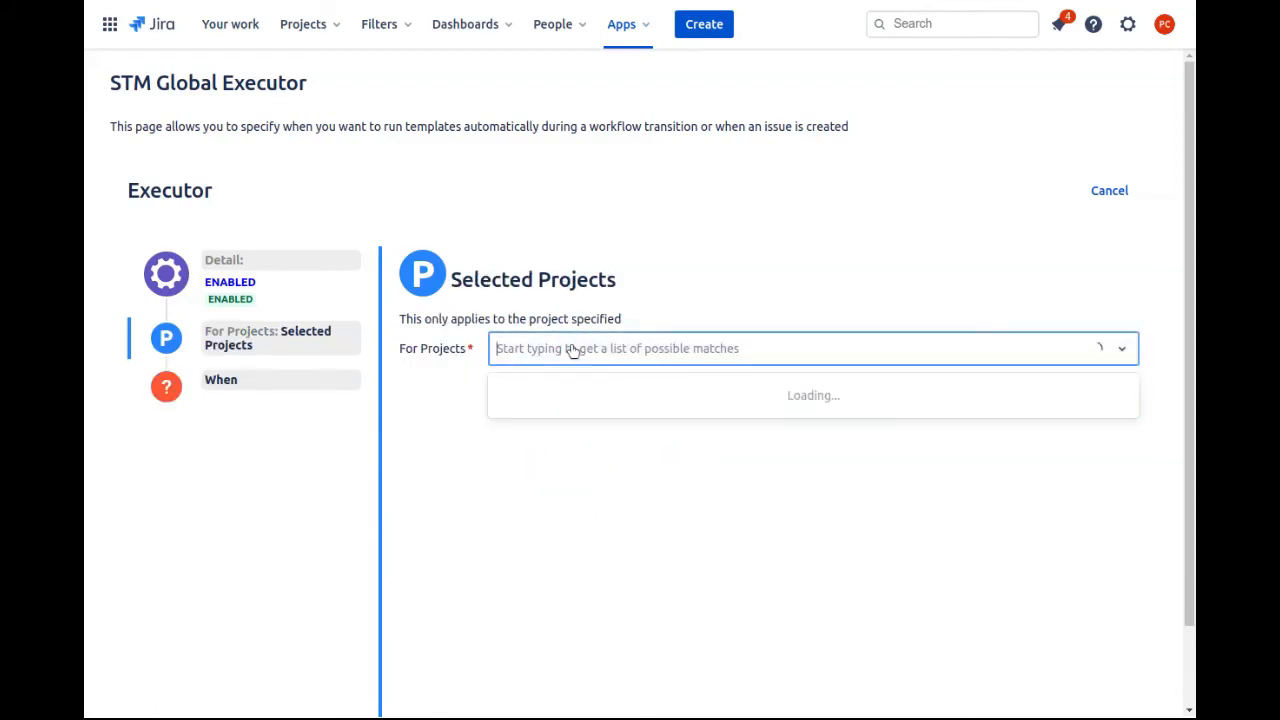
type("d")
key("Return")
type("d")
key("Return")
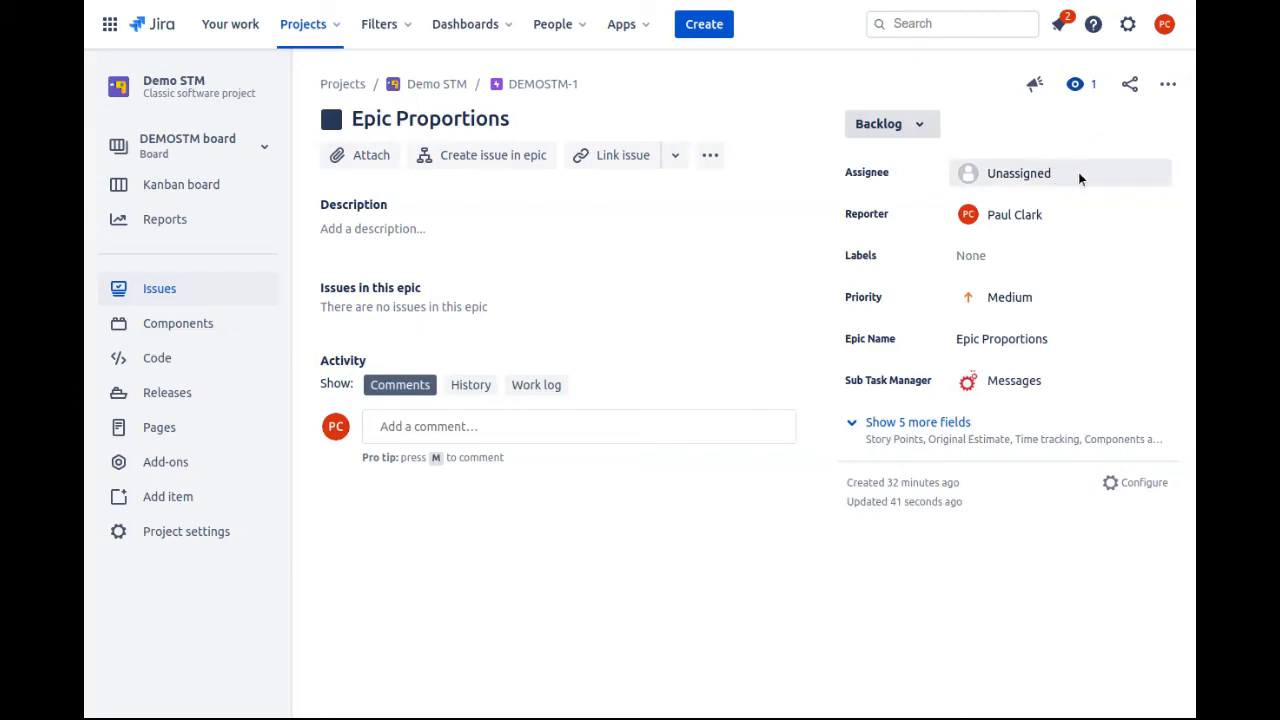
Transition the unassigned "Epic Proportions" epic to In Progress and return it to Backlog
left_click(903, 122)
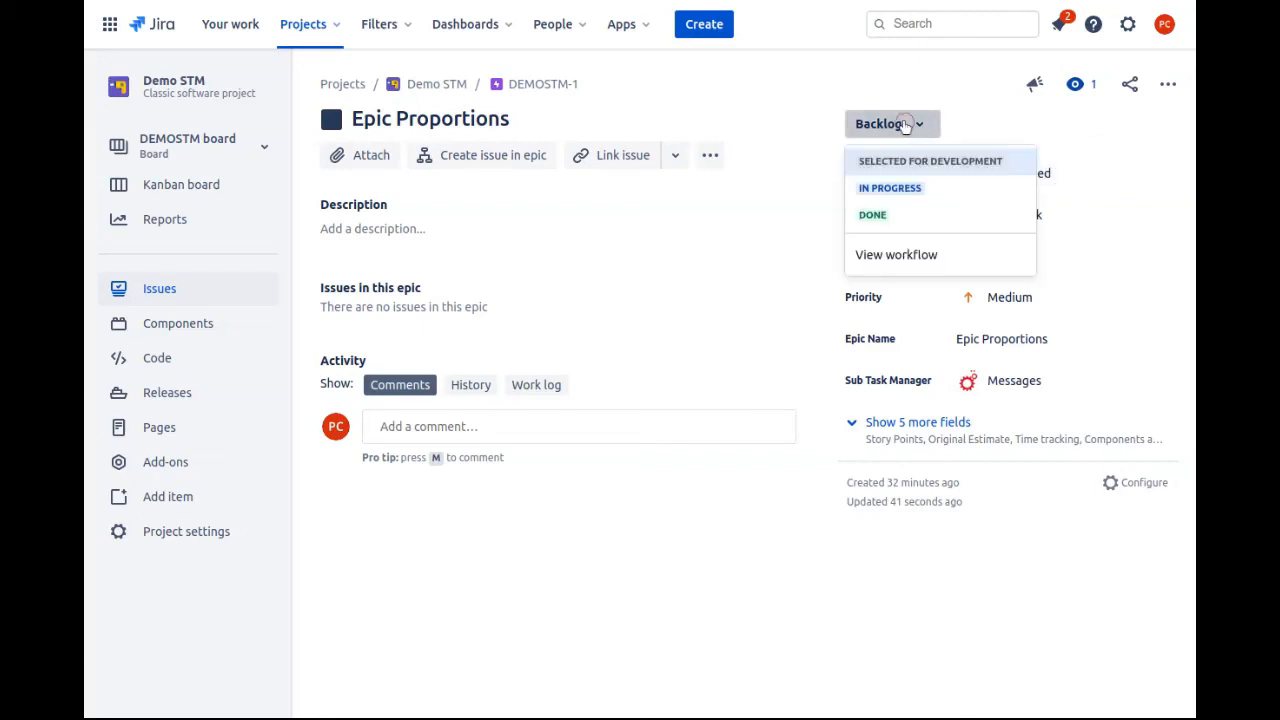
left_click(892, 188)
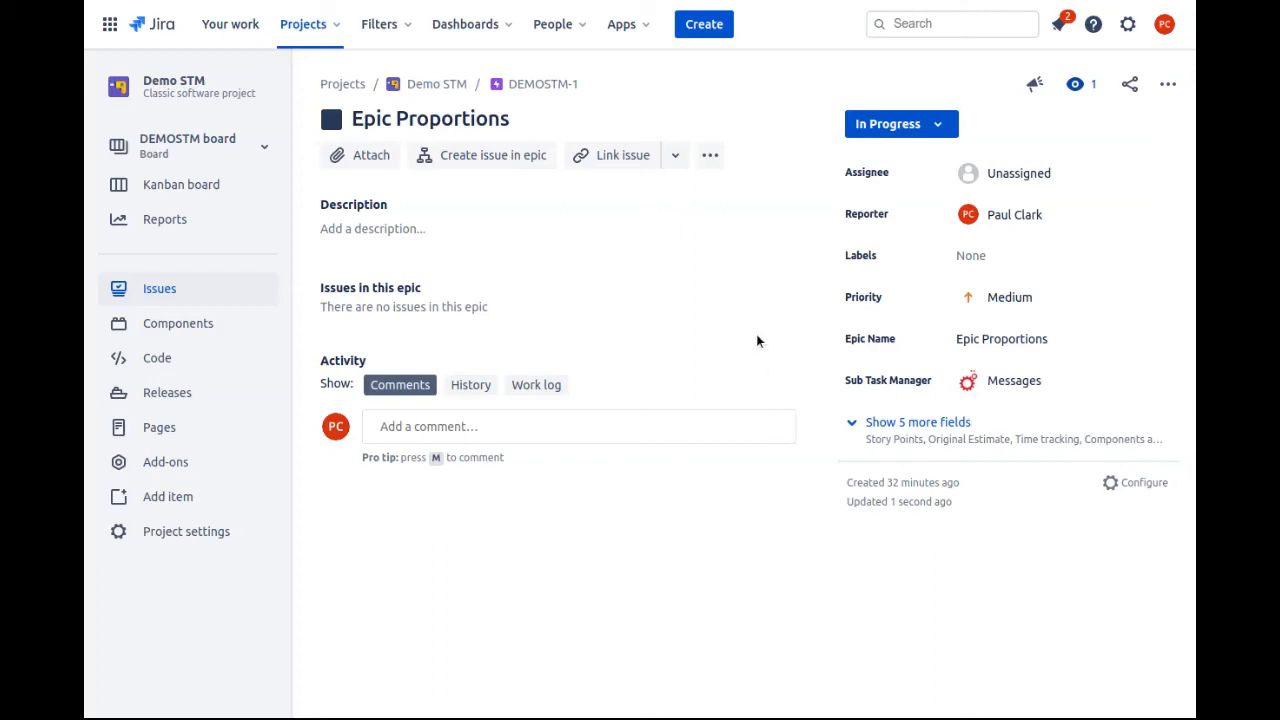
left_click(896, 130)
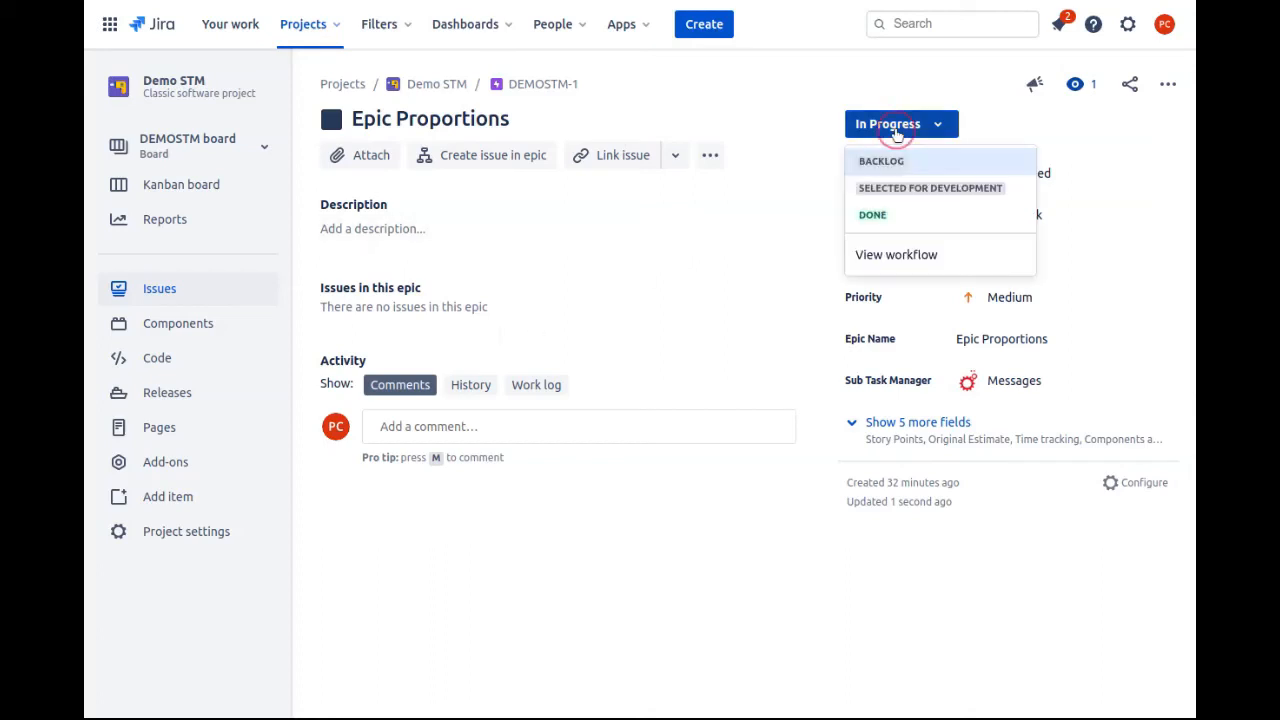
left_click(893, 159)
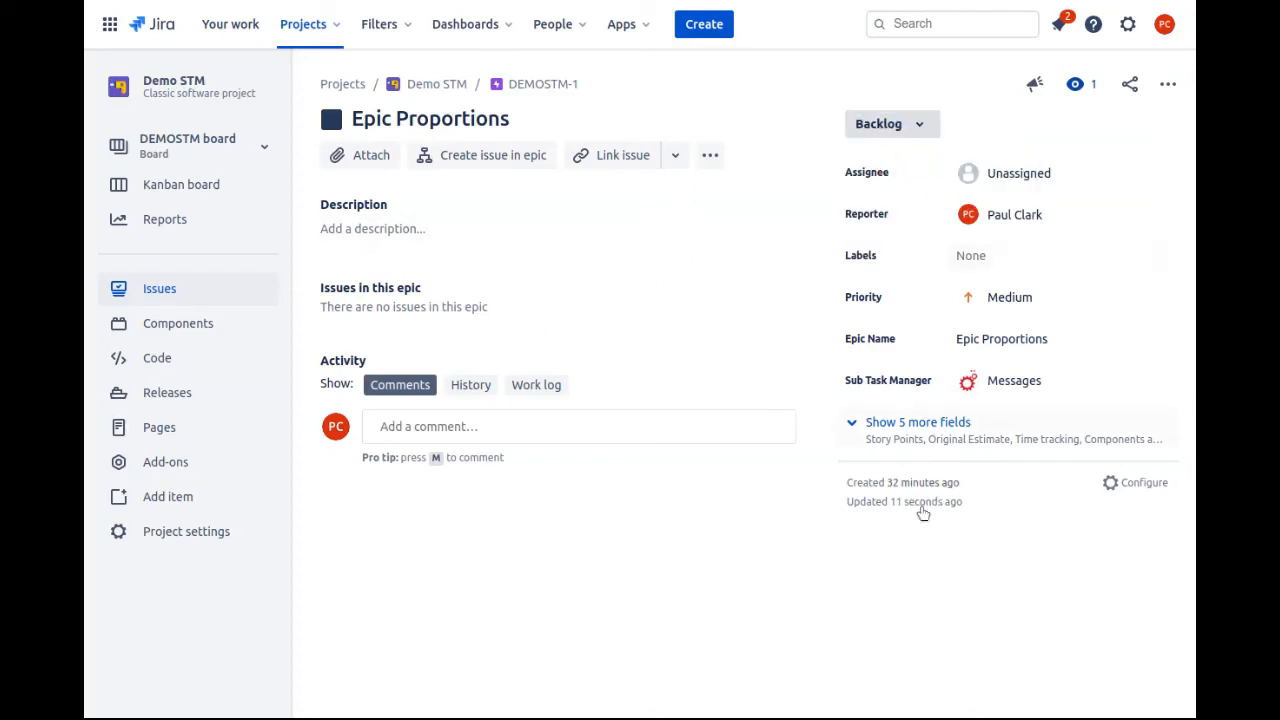
Assign the "Epic Proportions" epic to the person required by the executor condition and transition it to In Progress
left_click(1030, 176)
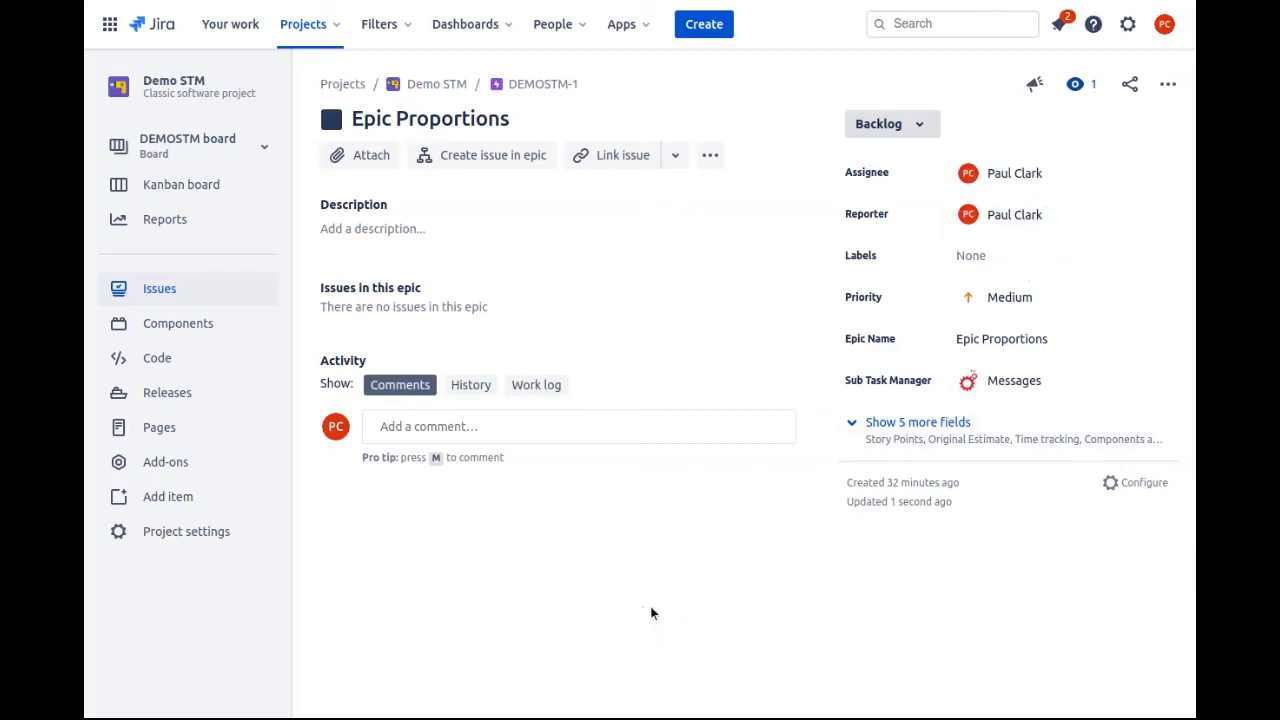
left_click(878, 128)
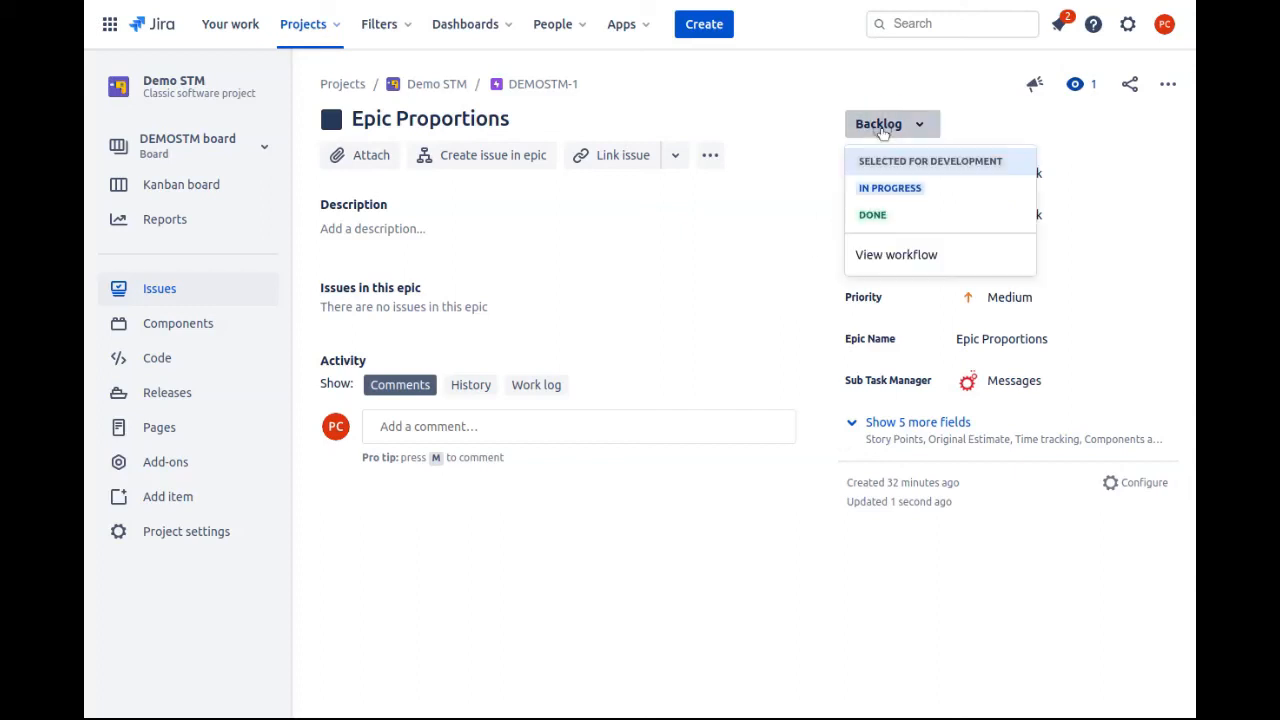
left_click(894, 188)
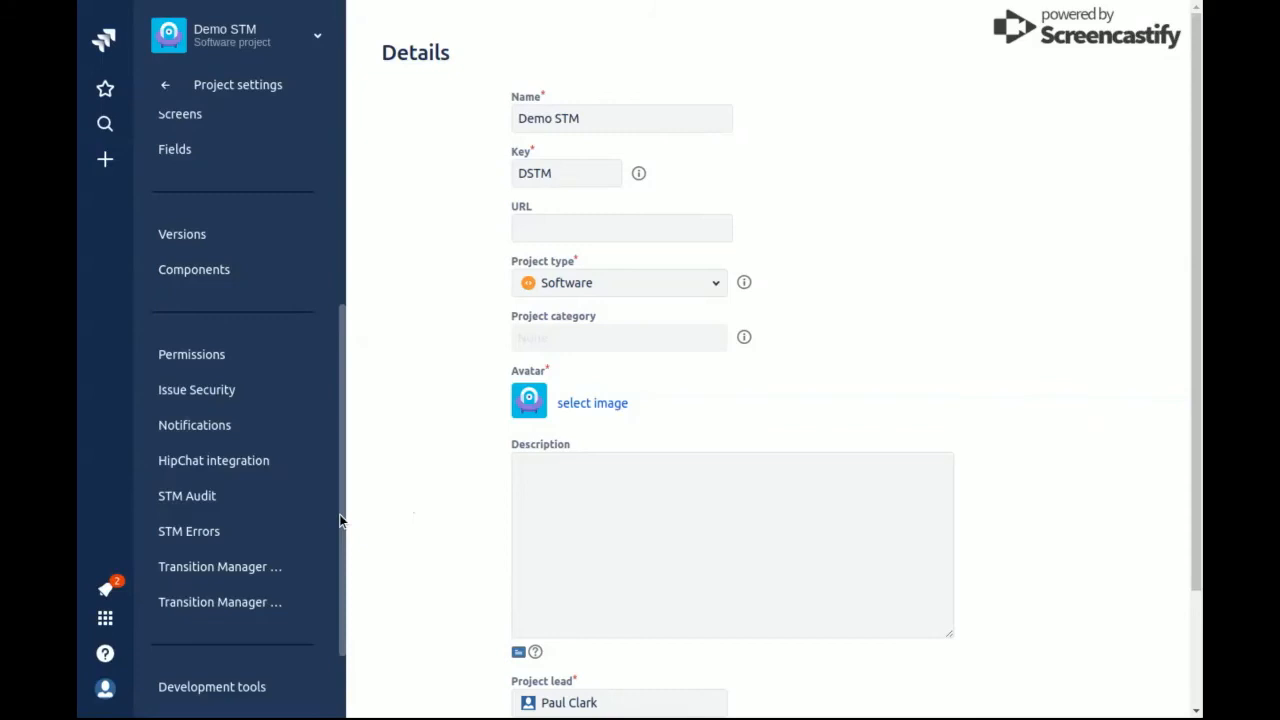
Check the project's STM Errors and STM Audit pages, including the breakdown of the newest Create Sub Tasks job
left_click(260, 532)
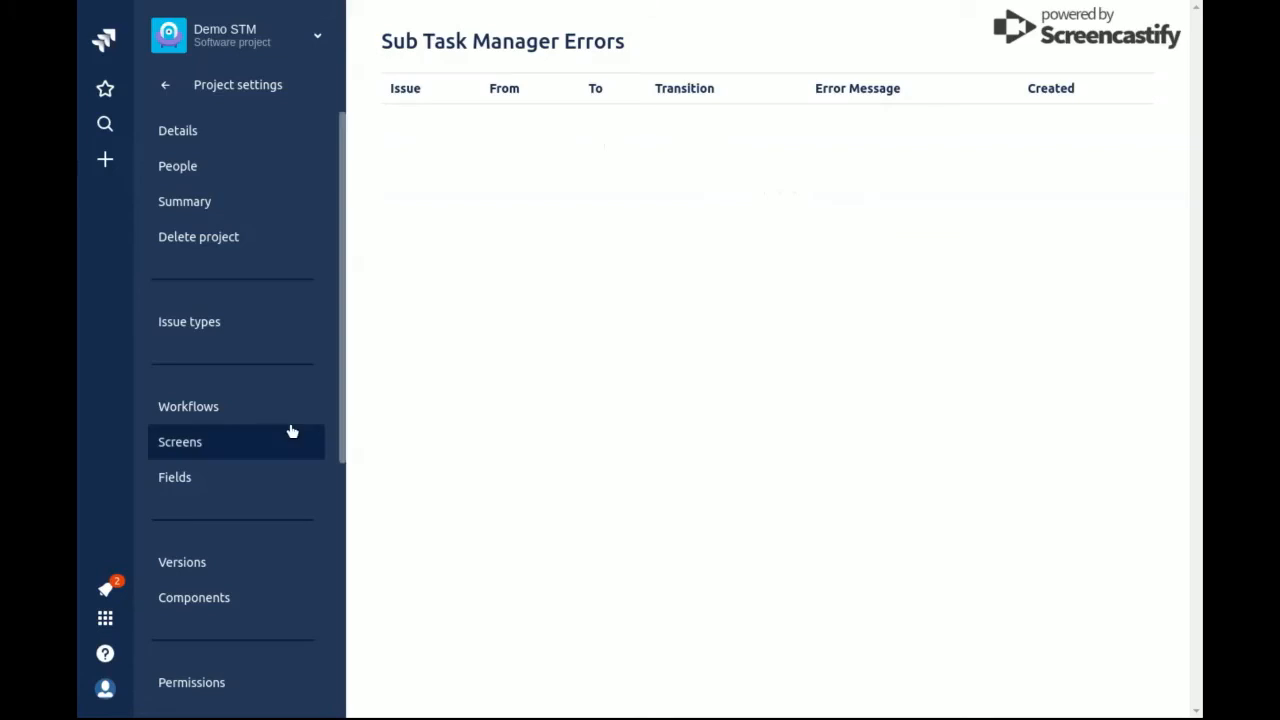
scroll(280, 480, "down", 3)
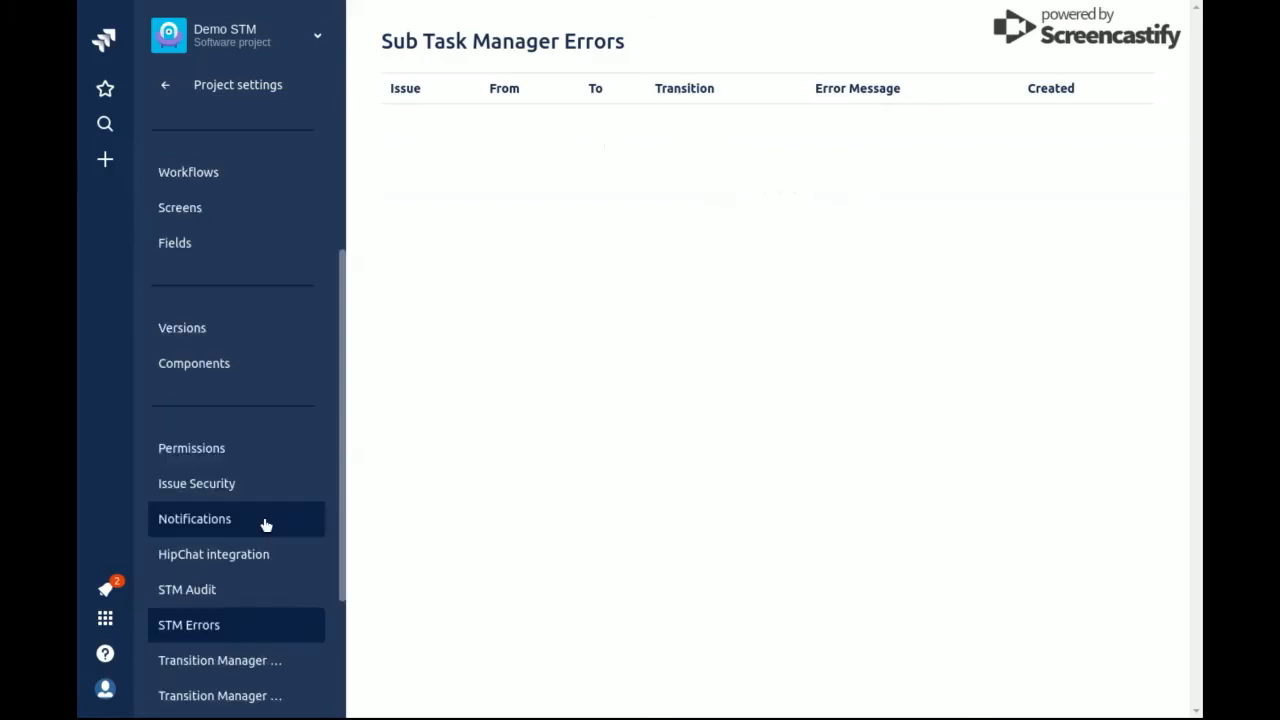
left_click(214, 594)
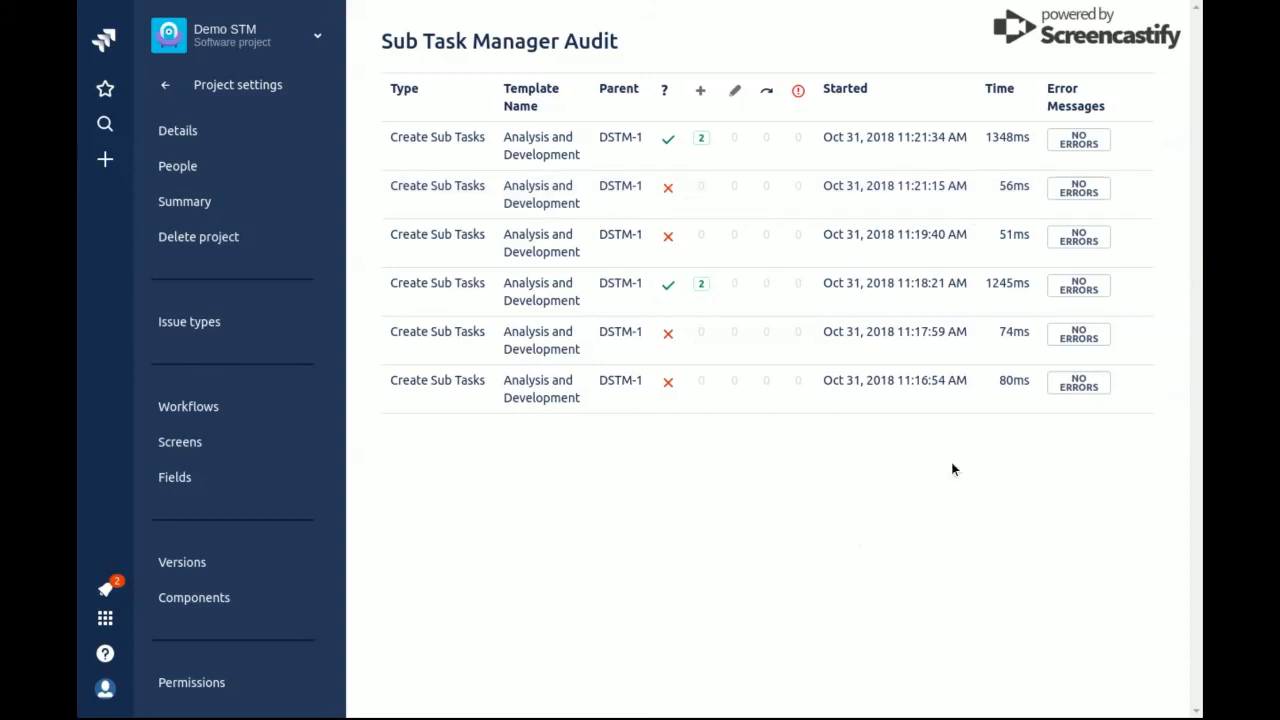
mouse_move(1140, 137)
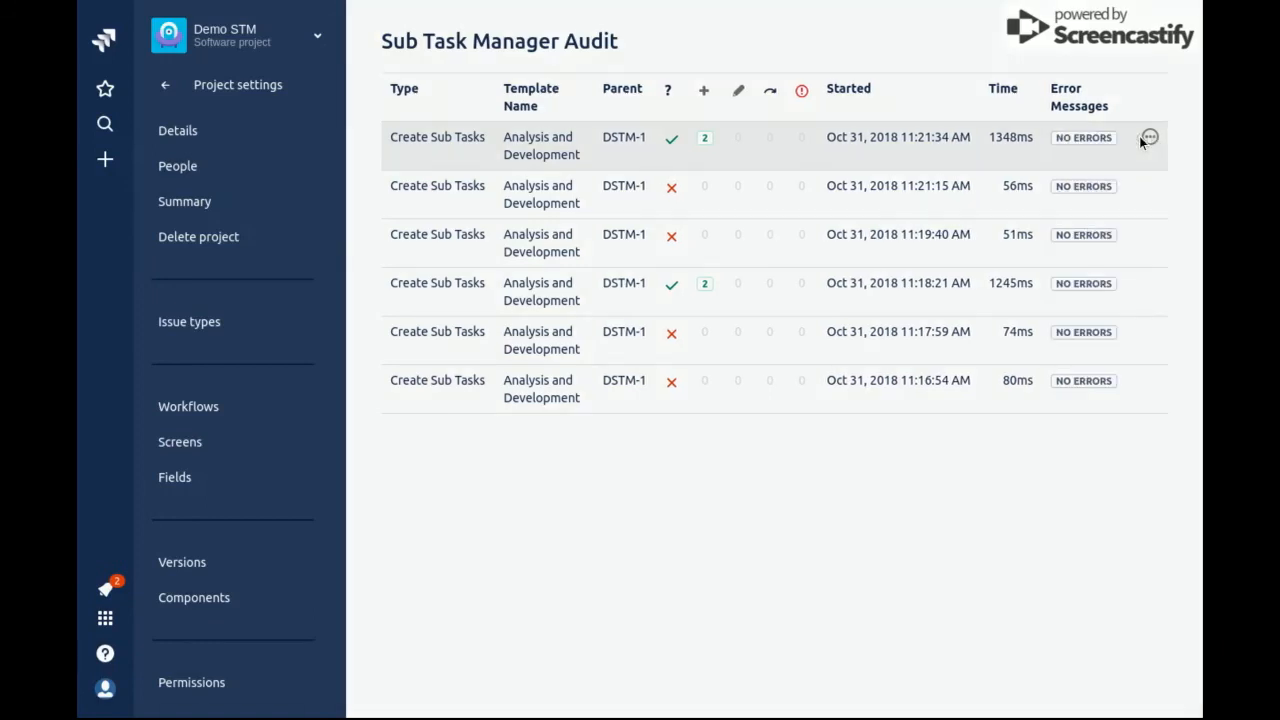
left_click(1146, 138)
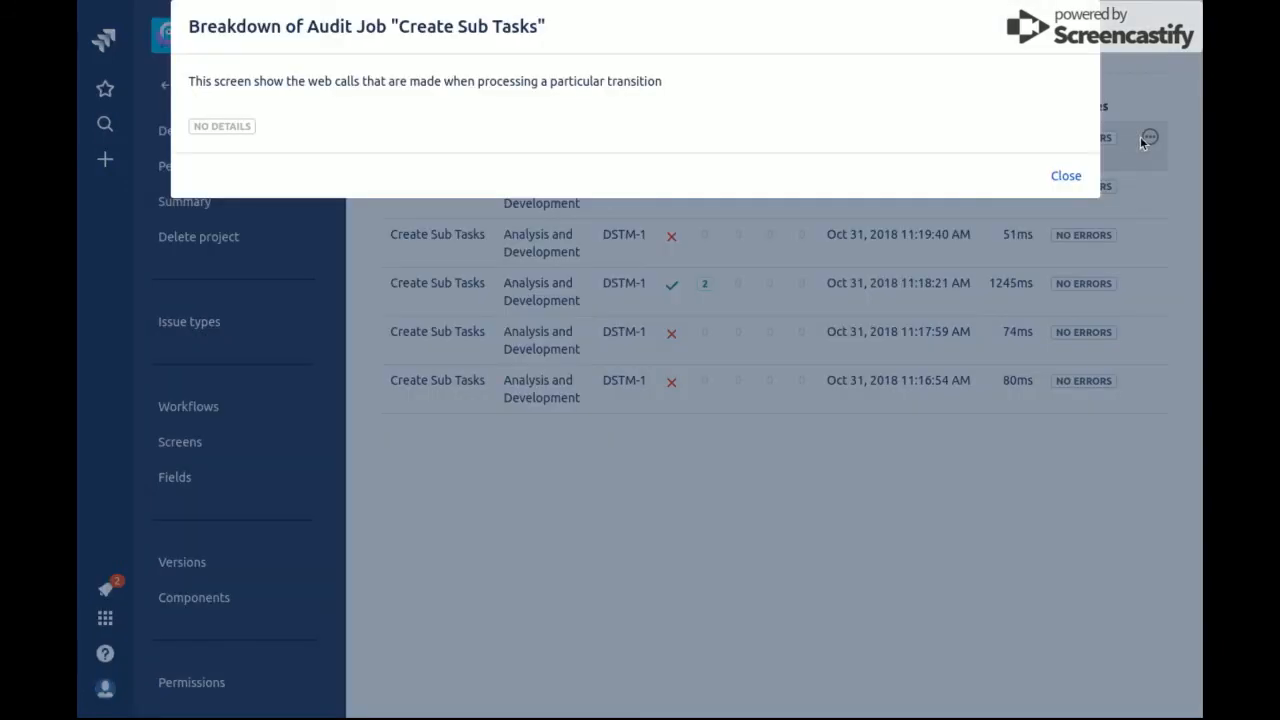
left_click(1066, 177)
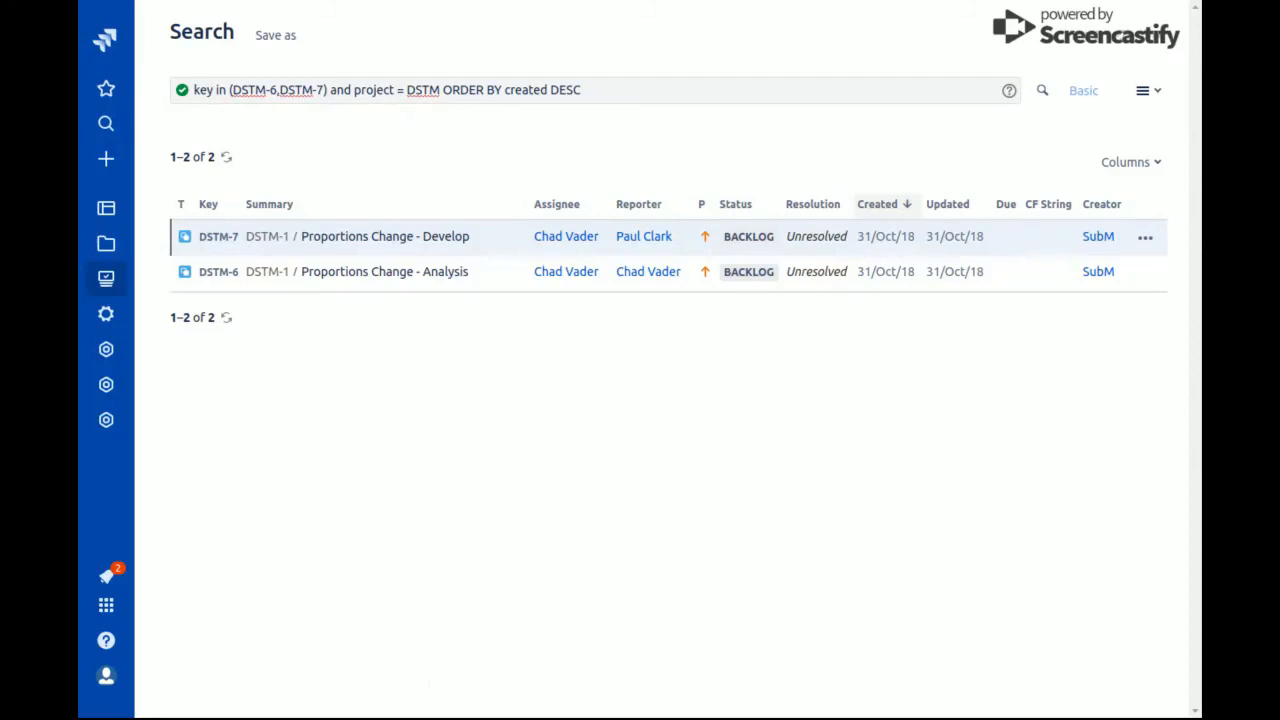
Start bulk creating linked issues from the DSTM-6 and DSTM-7 search results and set the summary to "${Summary} - Testing"
left_click(625, 93)
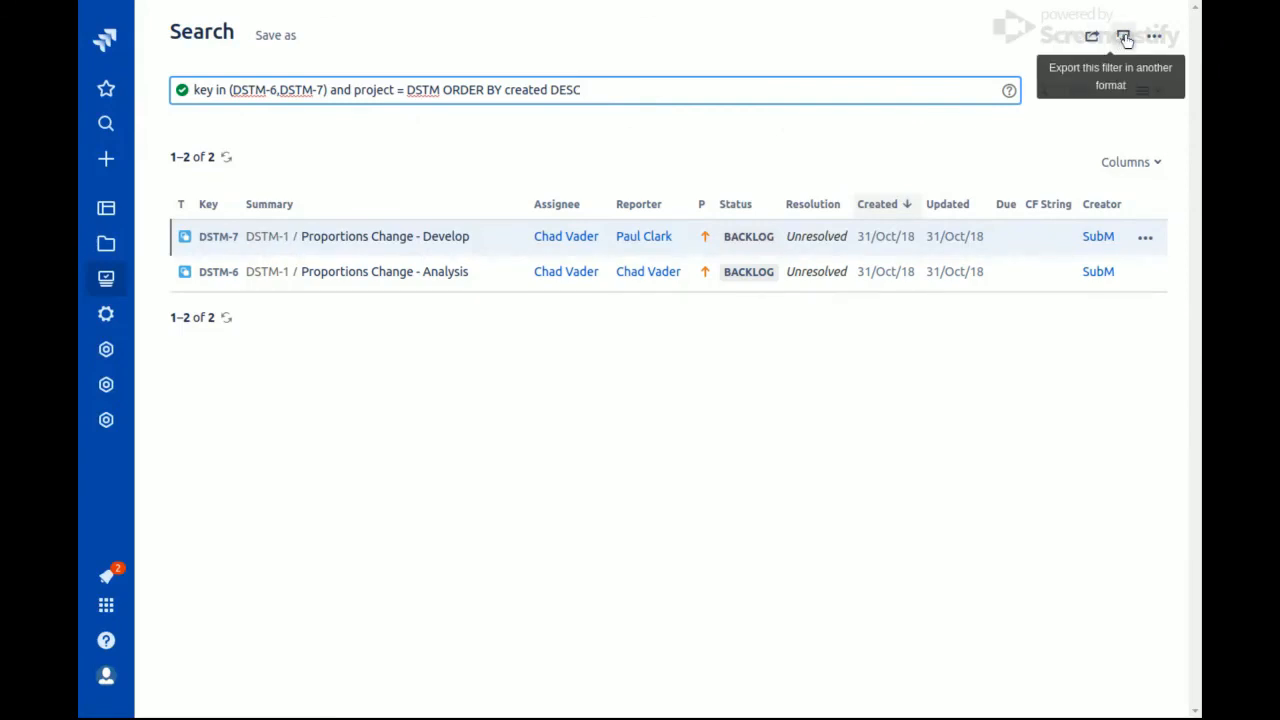
left_click(1124, 38)
scroll(1060, 258, "down", 1)
scroll(1060, 258, "down", 2)
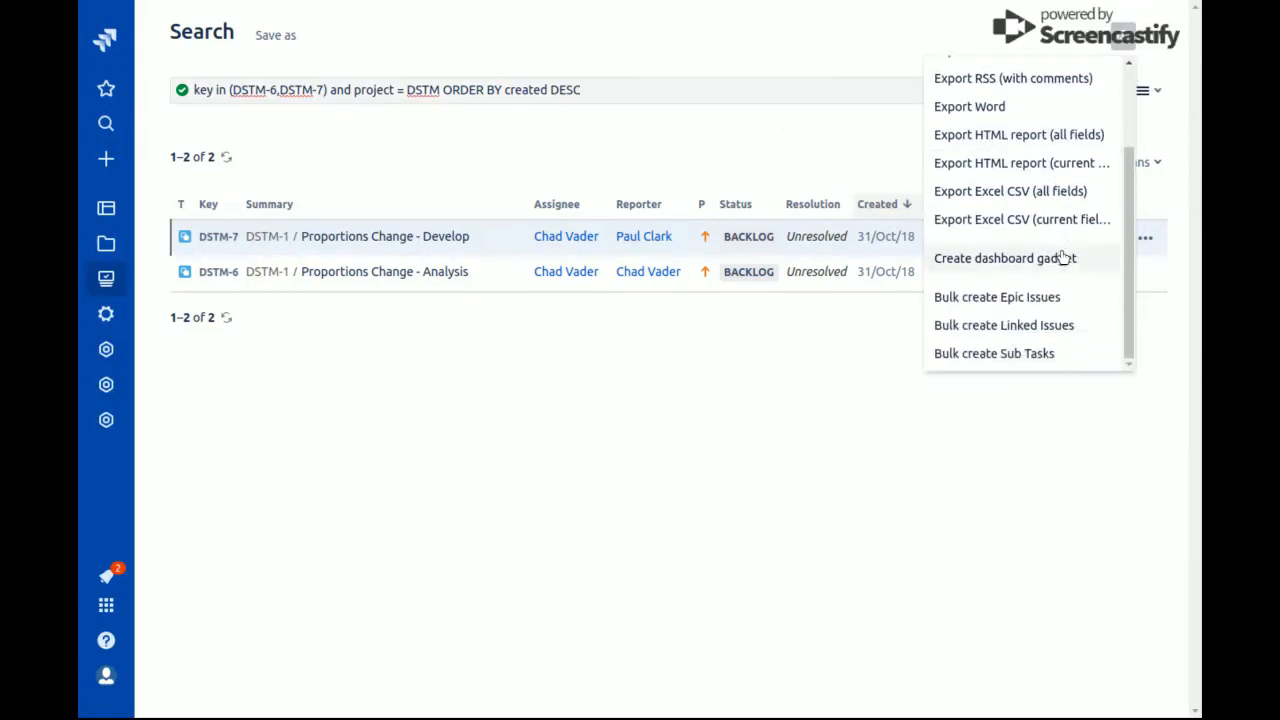
left_click(1030, 335)
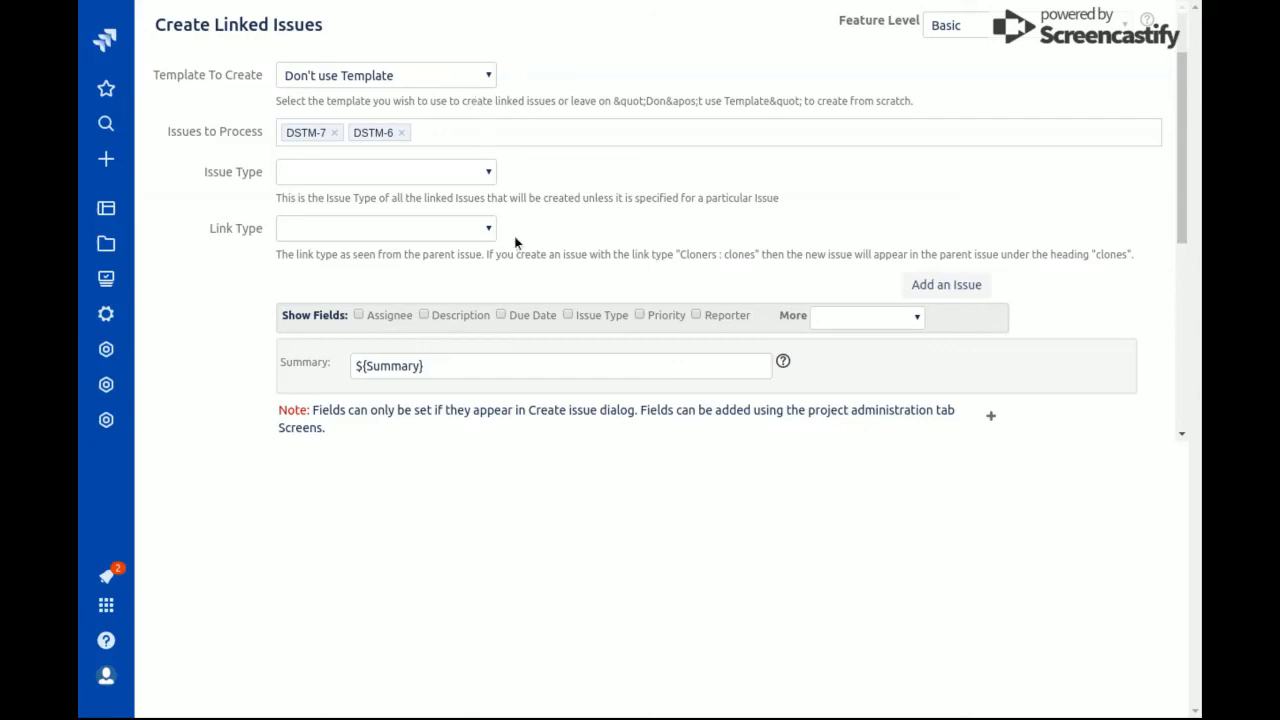
left_click(499, 366)
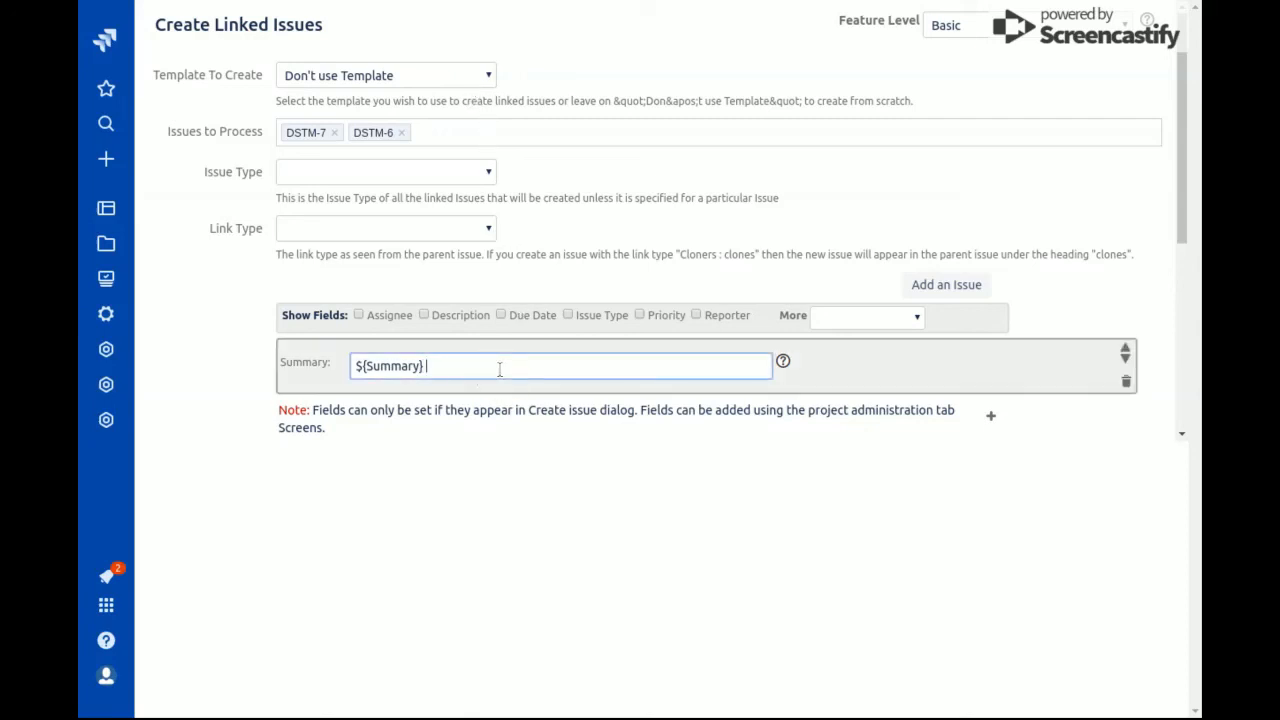
type("Testing")
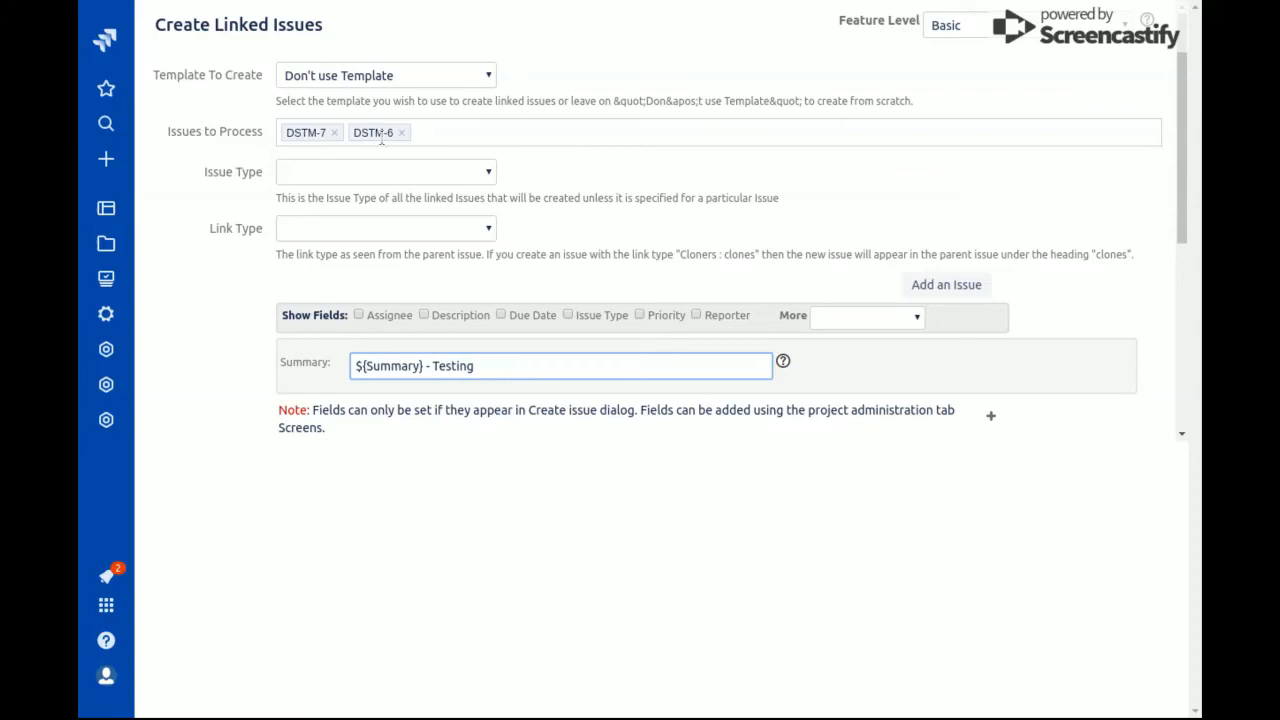
Set the linked issues' type to Story and their link type to "Relates : relates to"
left_click(437, 131)
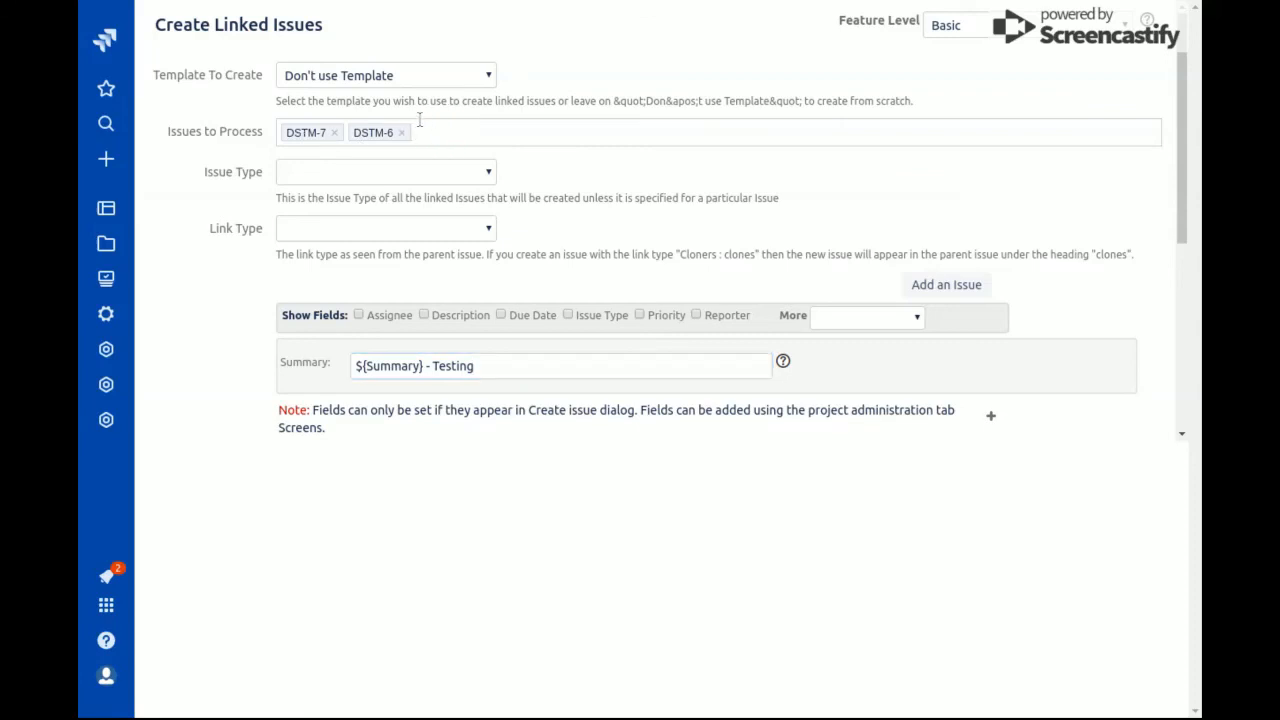
left_click(421, 176)
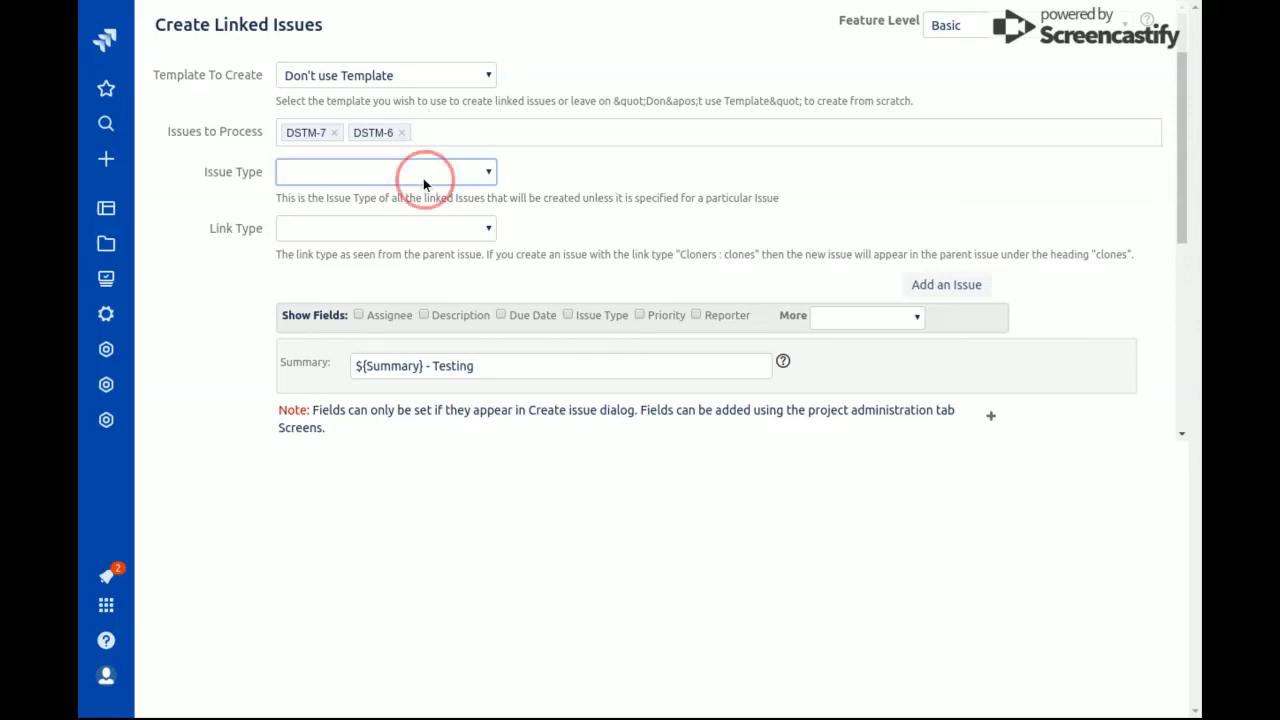
left_click(417, 242)
left_click(429, 227)
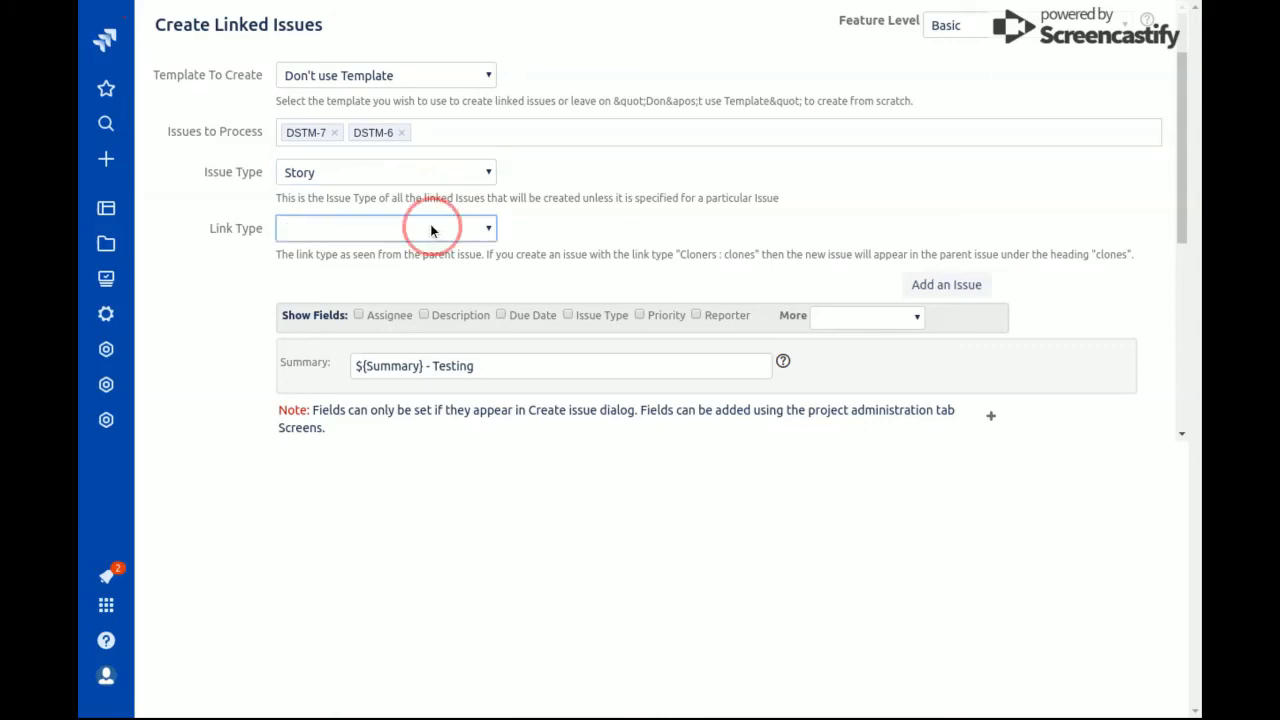
left_click(446, 399)
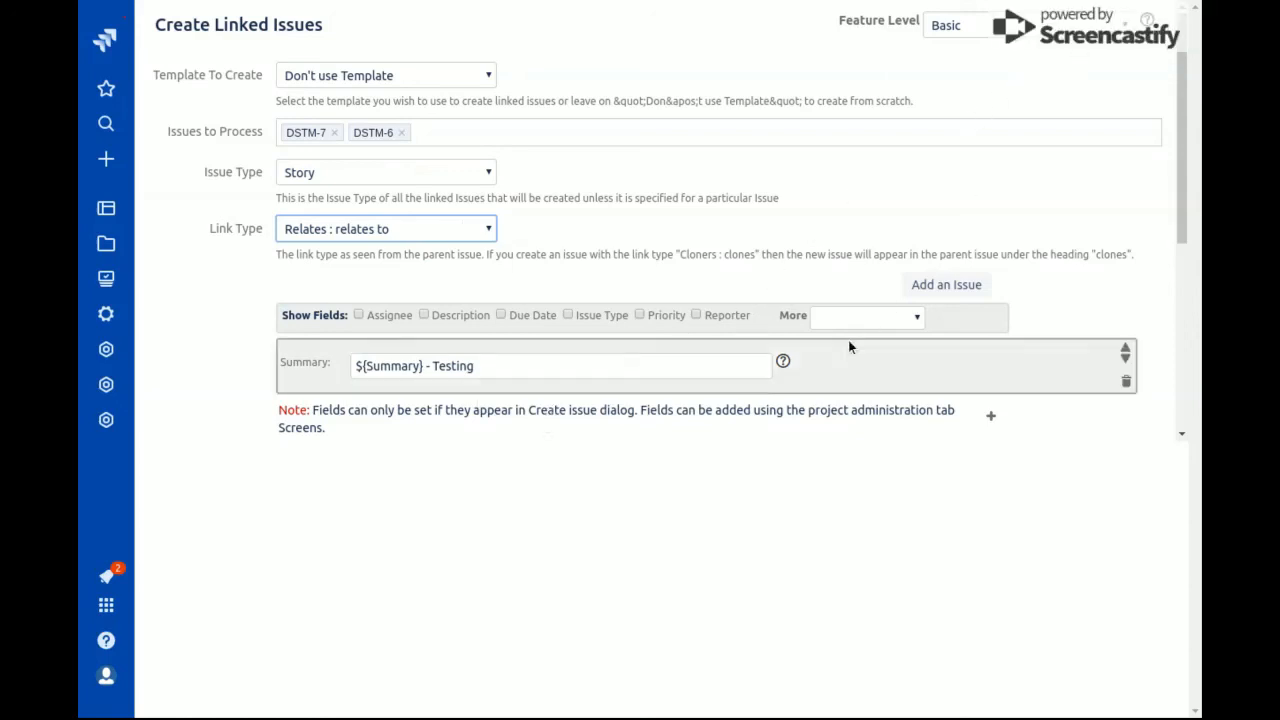
Copy the Component field from the parent, create the linked issues, and open DSTM-7 from the processing list
scroll(724, 376, "down", 1)
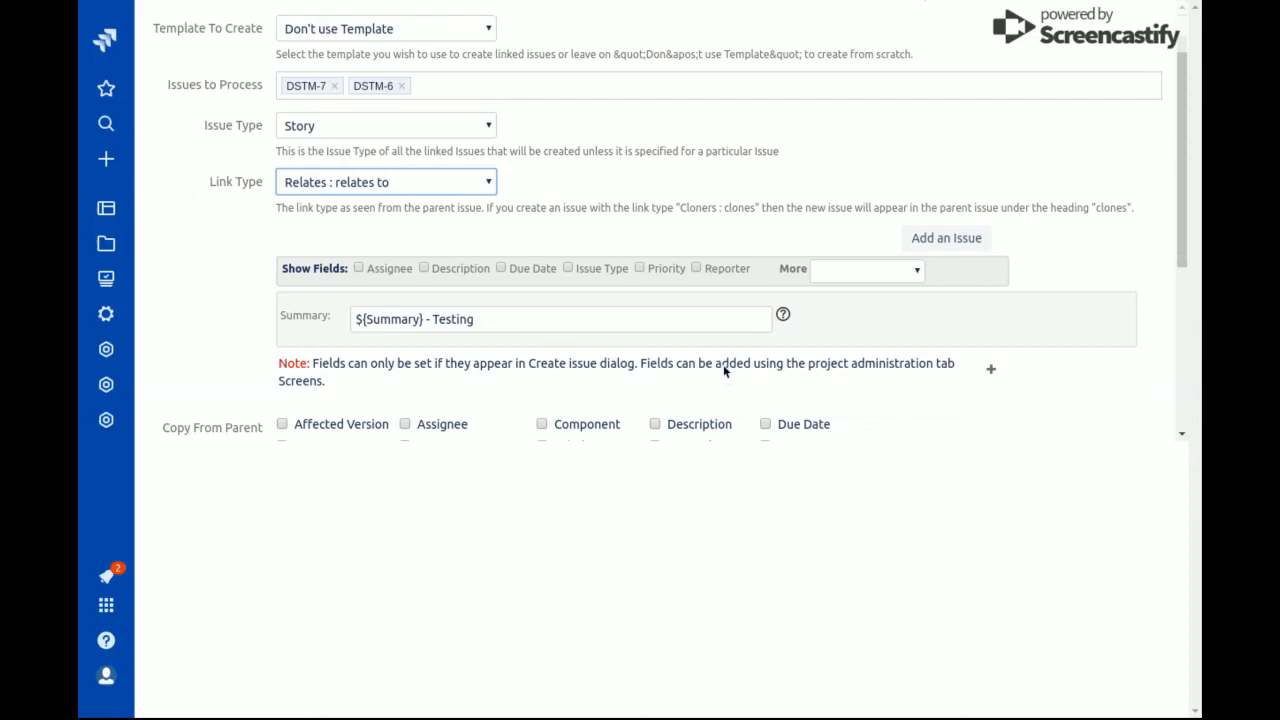
scroll(724, 370, "down", 3)
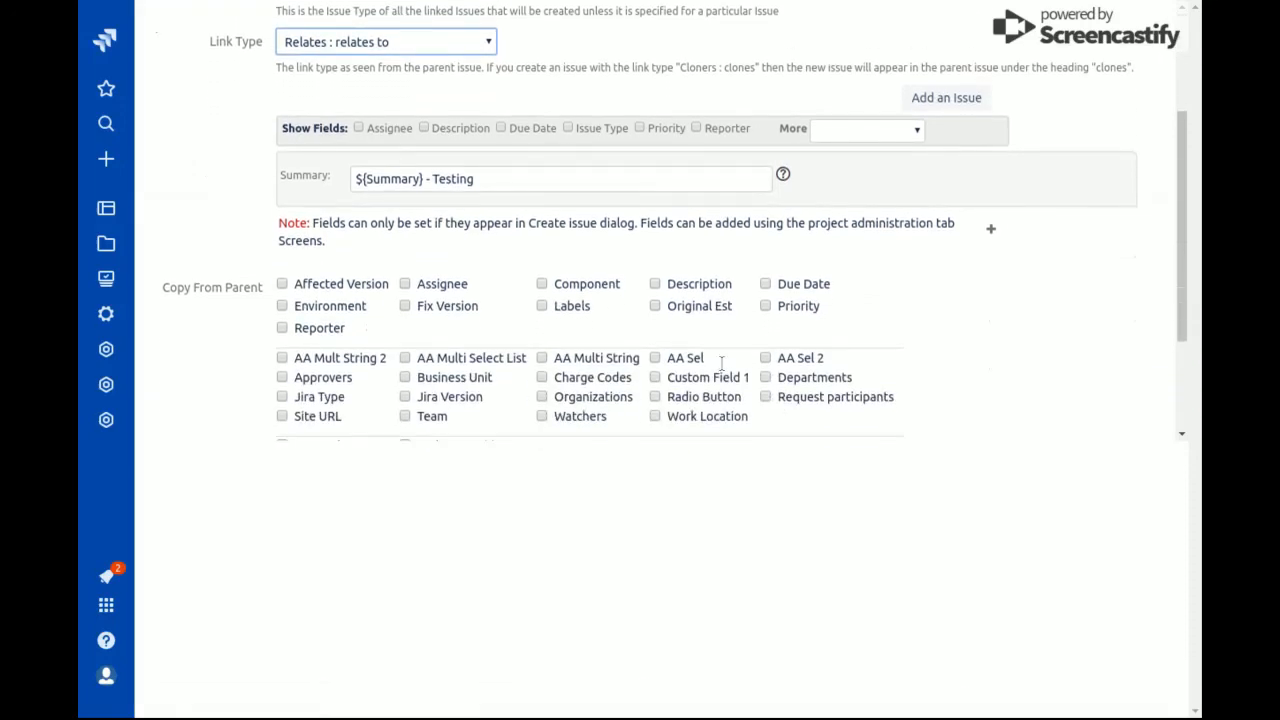
scroll(722, 364, "down", 2)
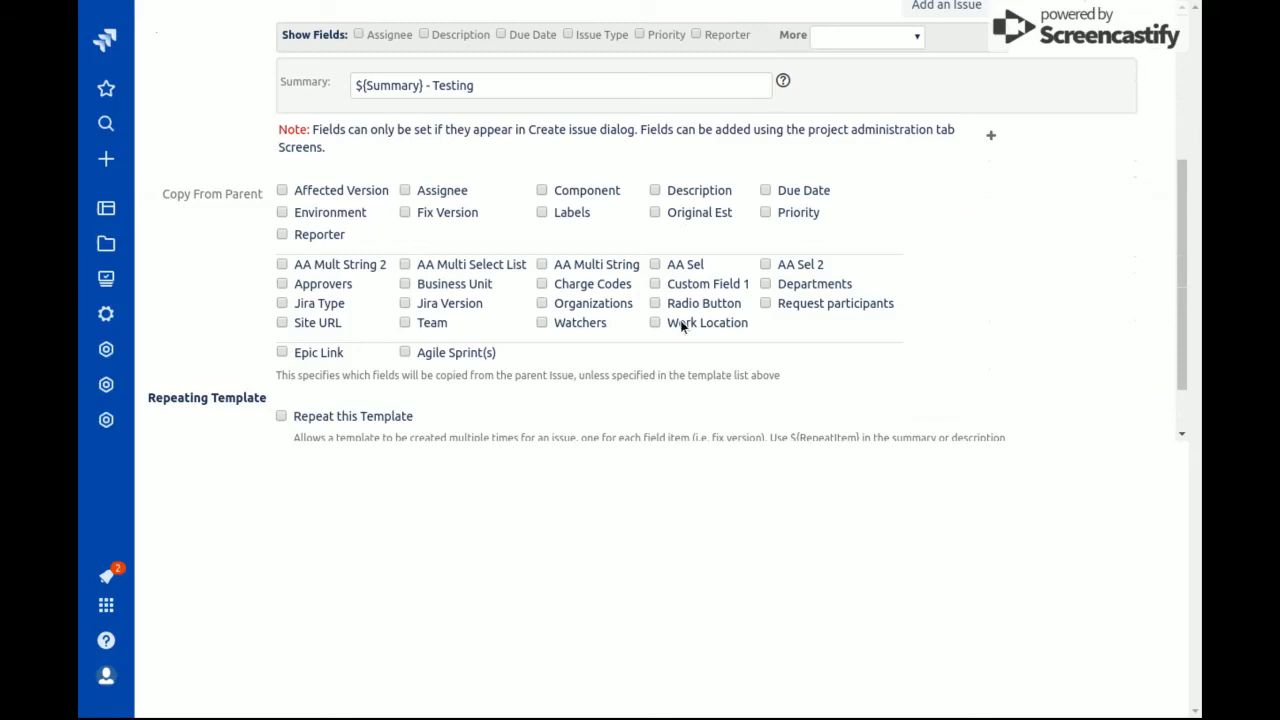
left_click(579, 195)
scroll(420, 362, "down", 2)
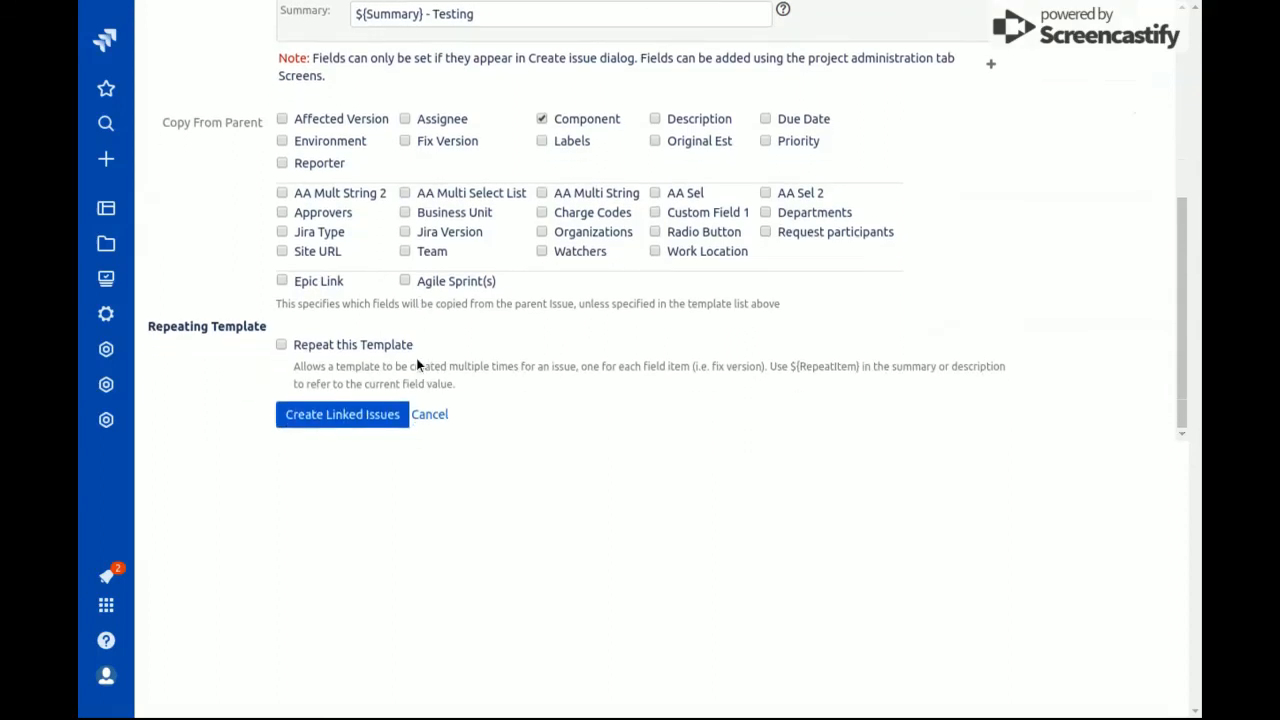
left_click(342, 425)
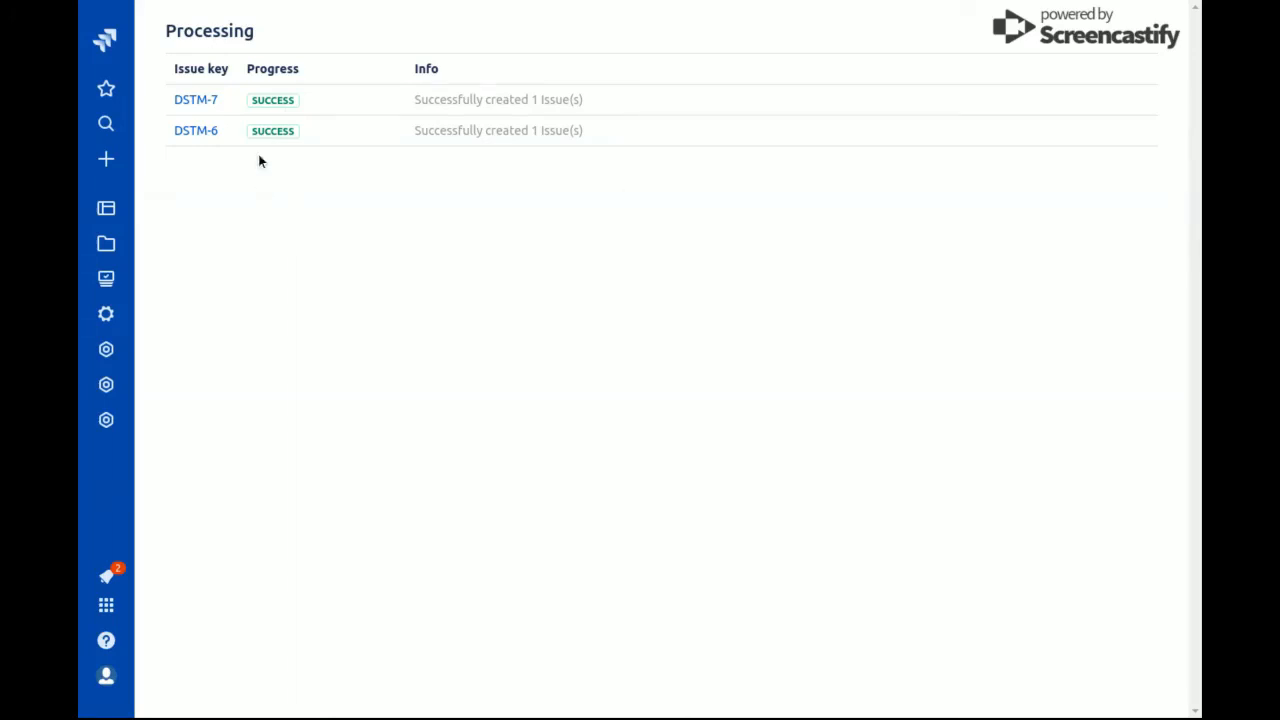
left_click(210, 104)
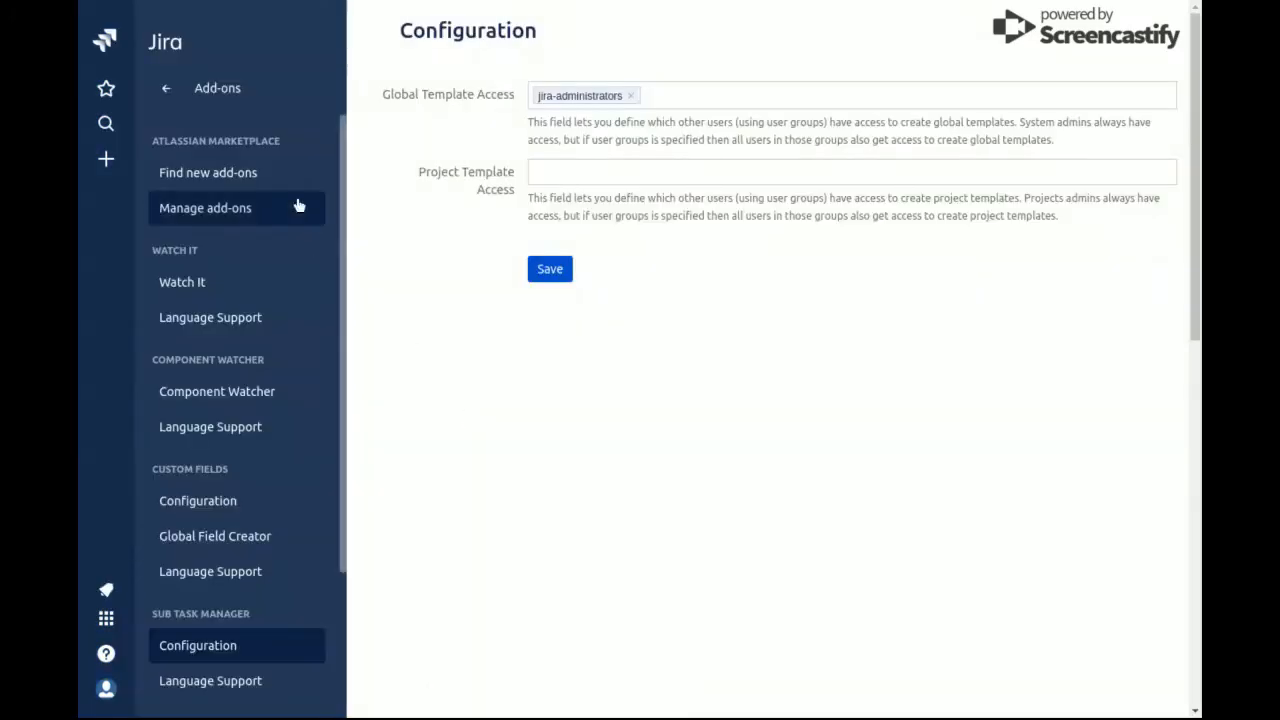
In the Sub Task Manager configuration, add the jira-administrators group to Project Template Access
scroll(229, 457, "down", 3)
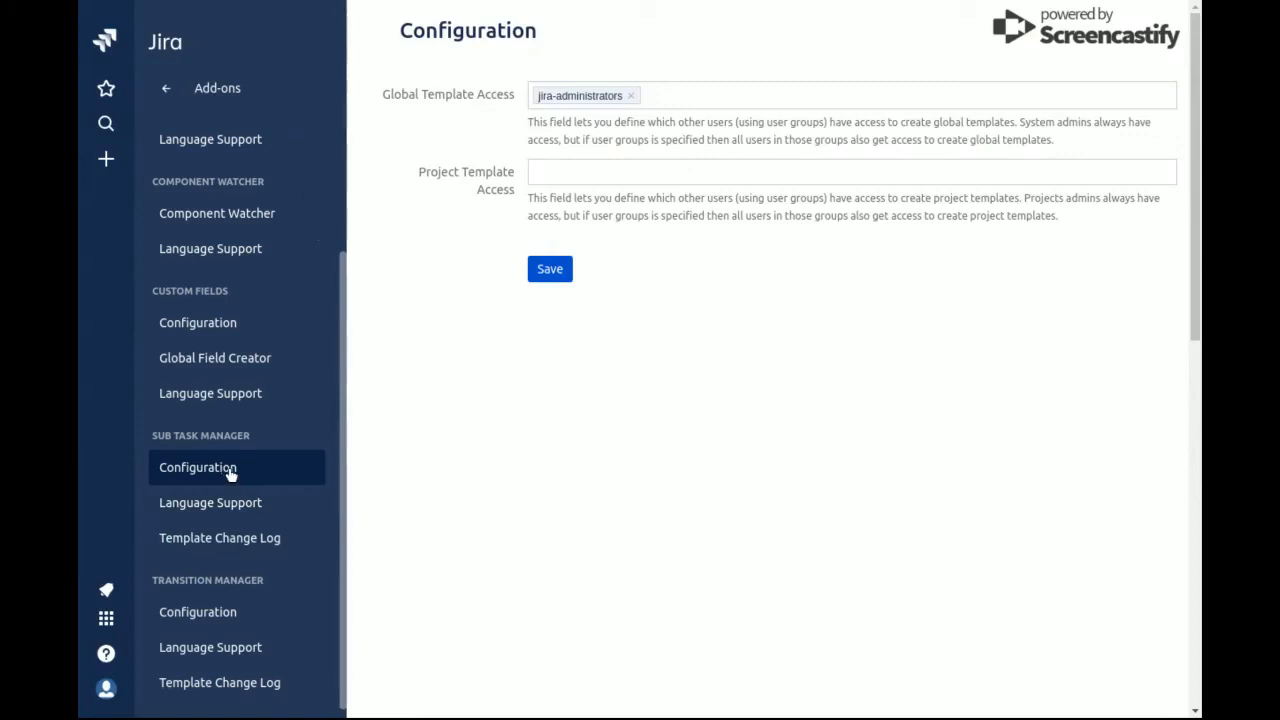
left_click(467, 446)
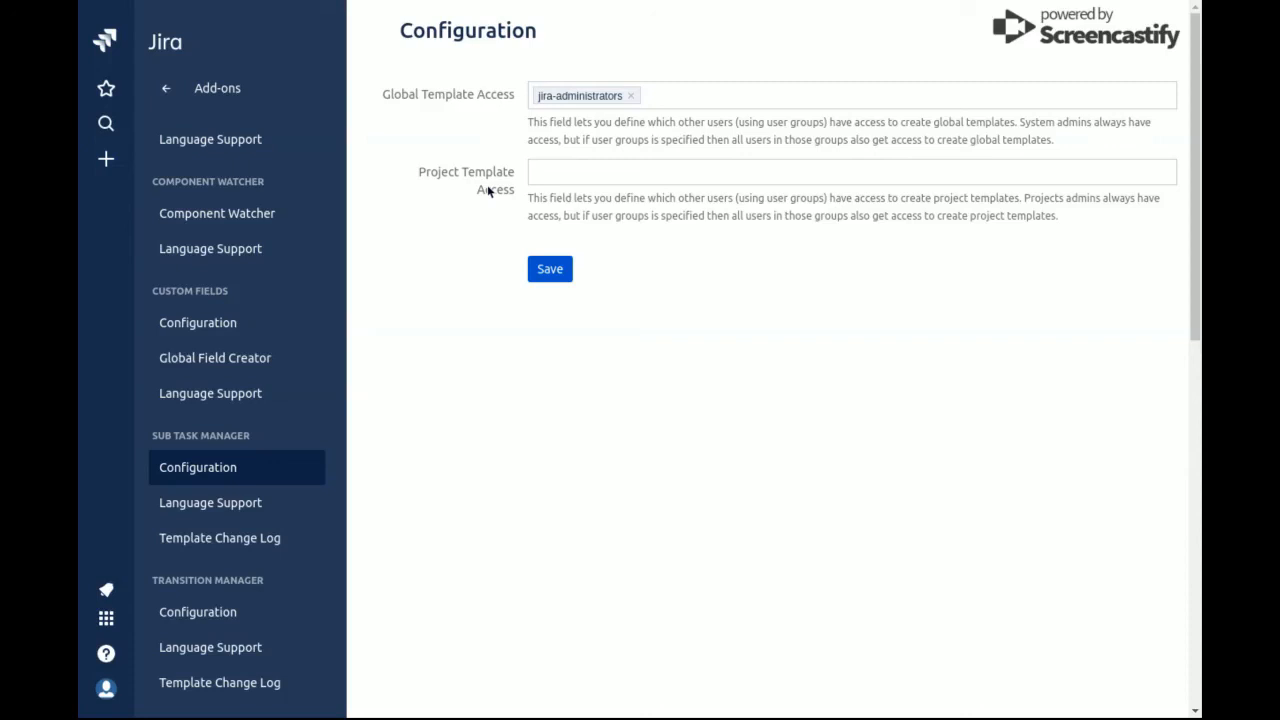
left_click(705, 173)
type("jira")
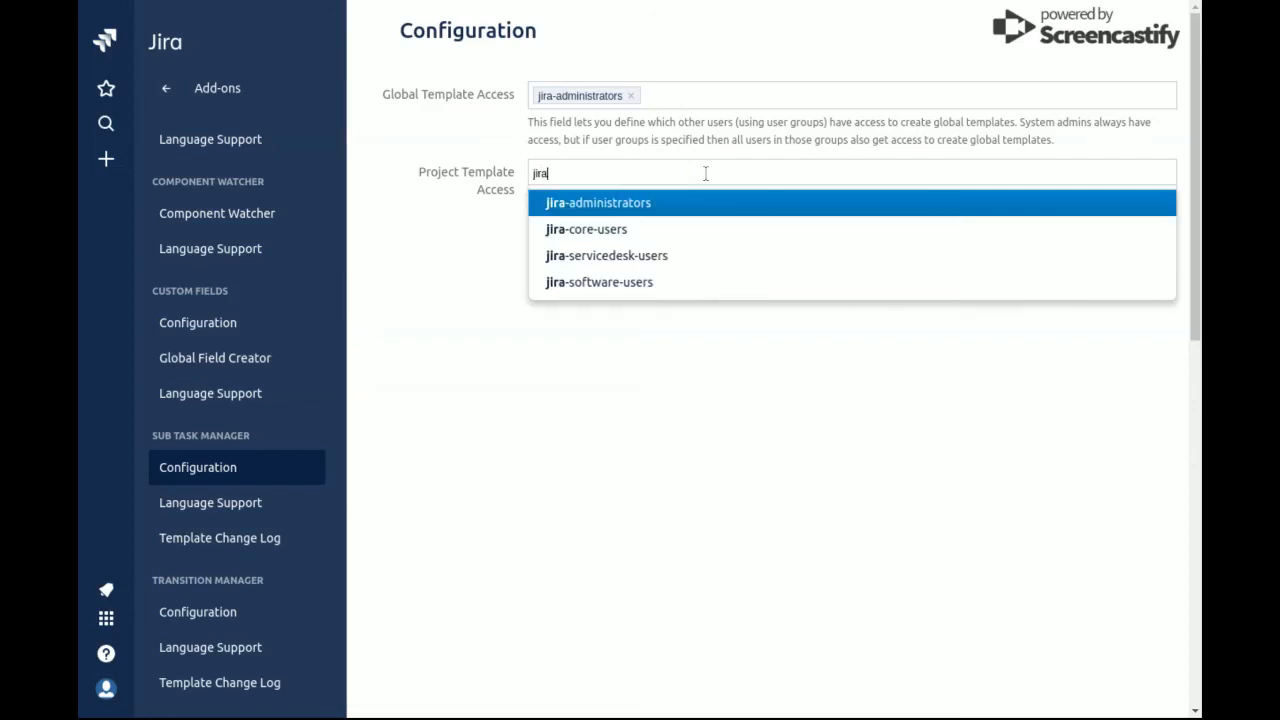
key("Return")
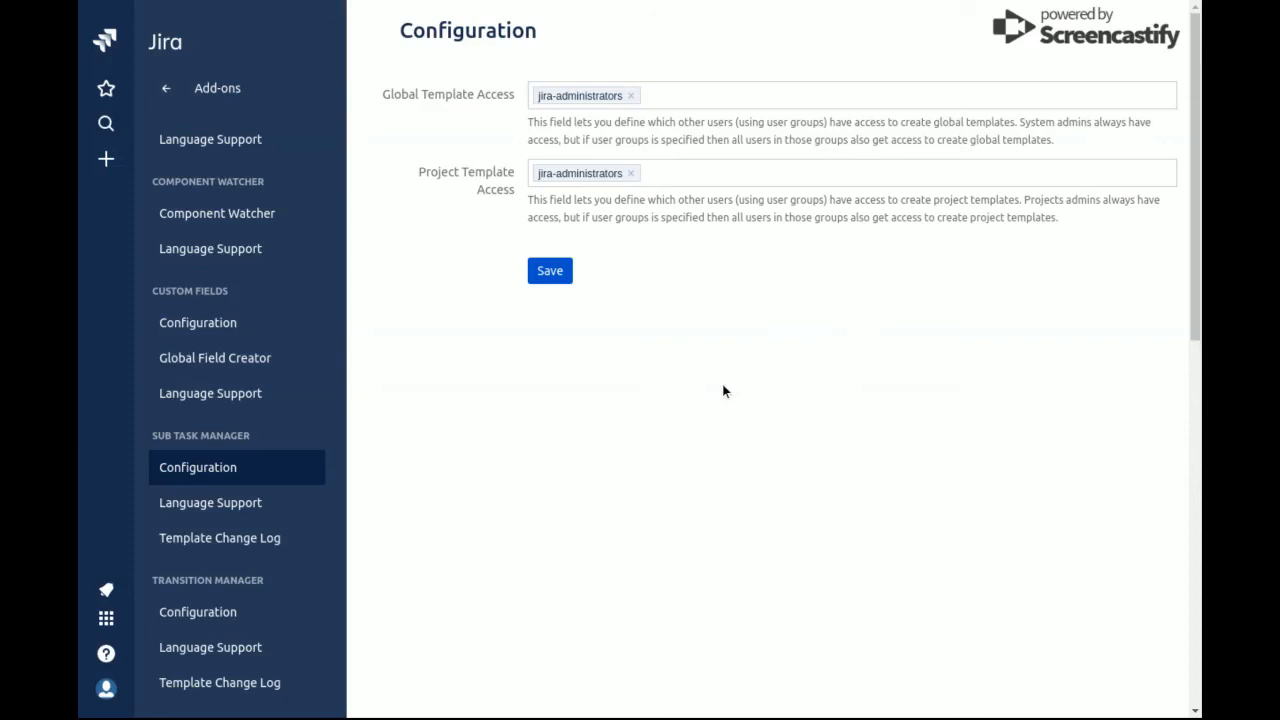
Check the Sub Task Manager's language support and the Analysis and Development template's history in the template change log
left_click(196, 514)
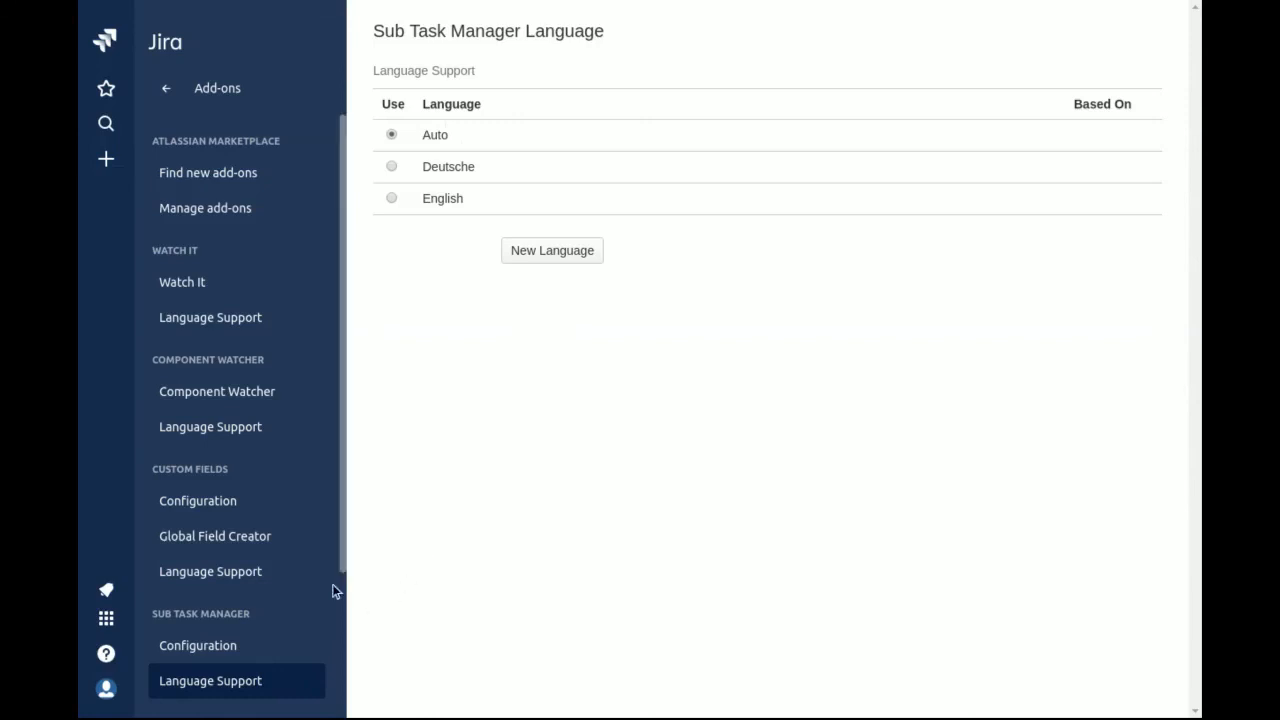
scroll(257, 594, "down", 3)
left_click(230, 545)
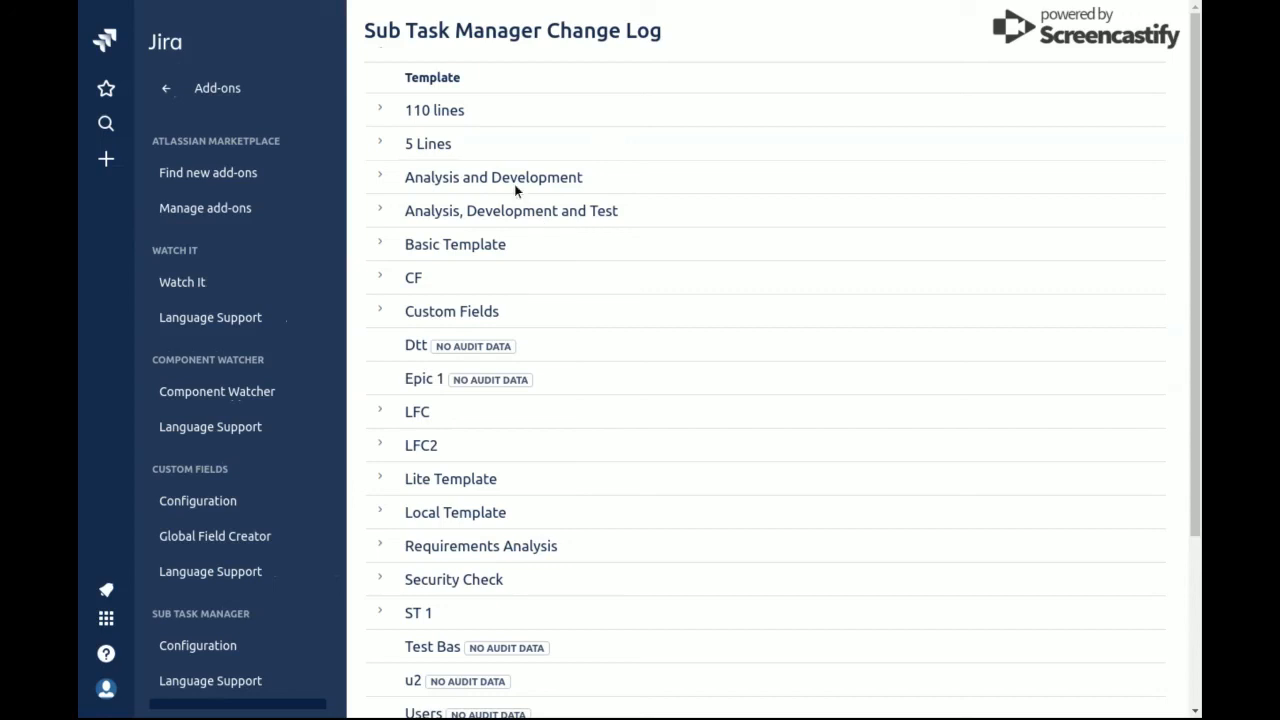
left_click(380, 180)
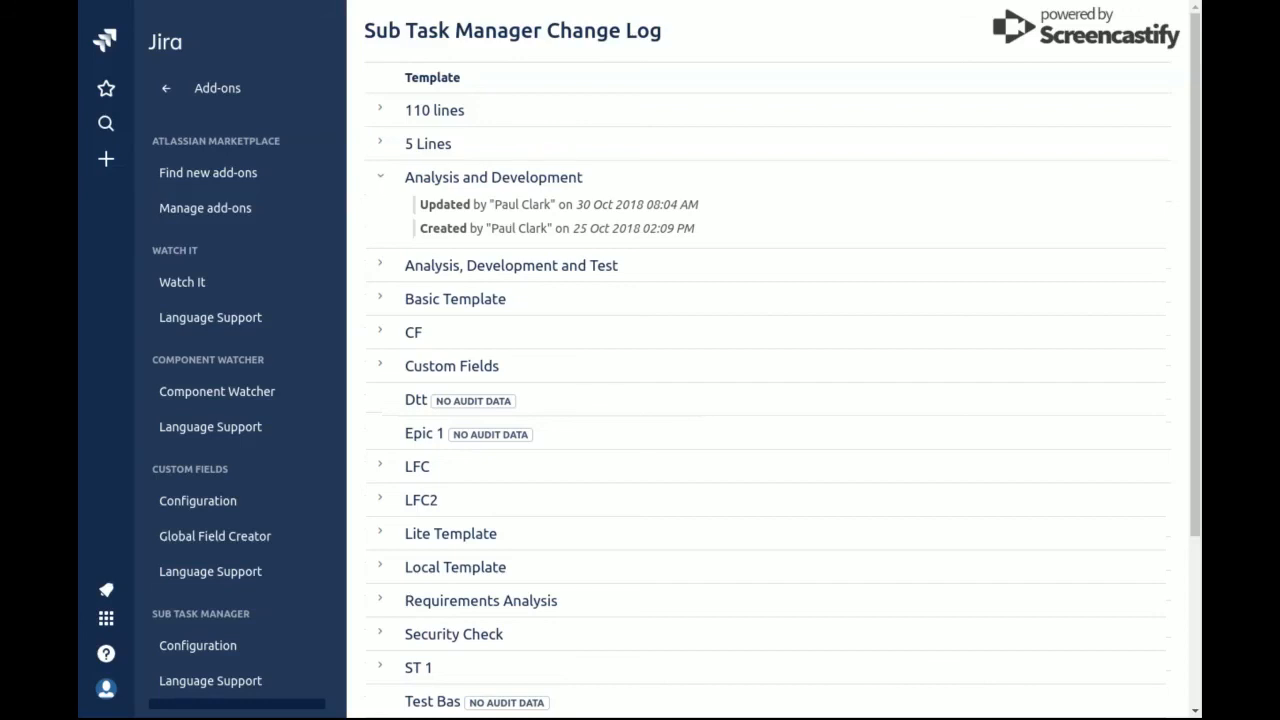
left_click(382, 180)
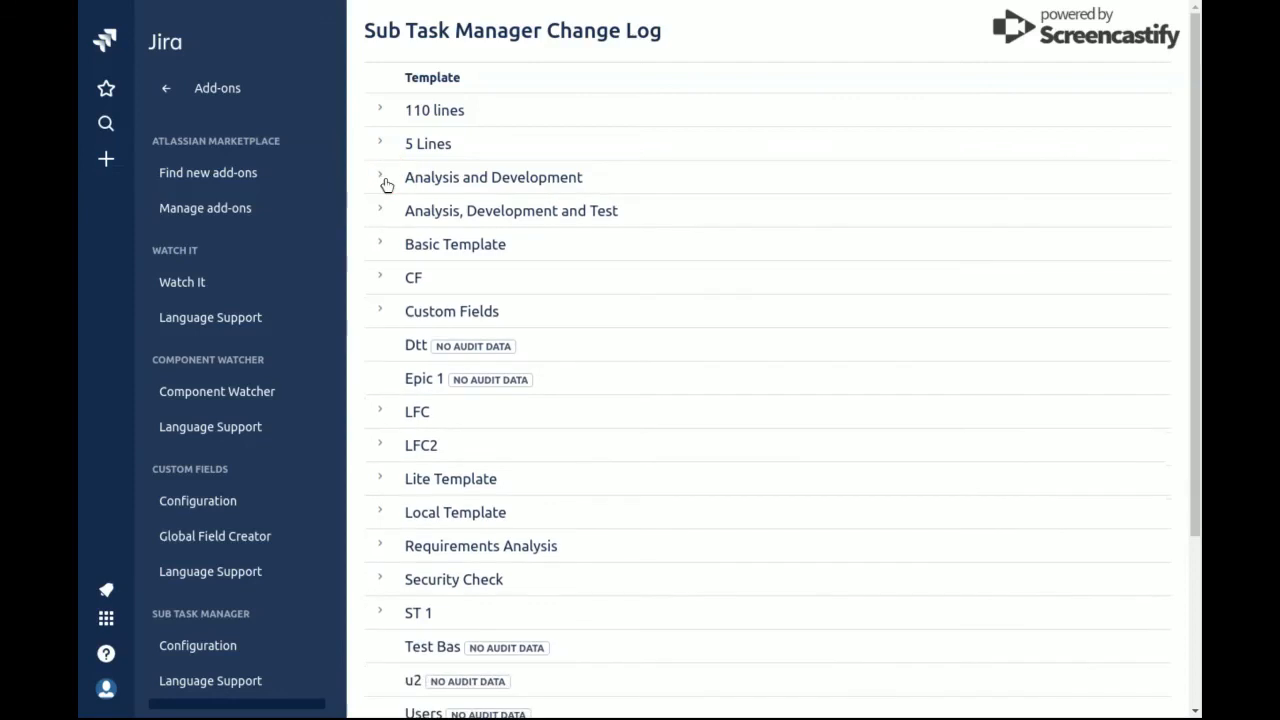